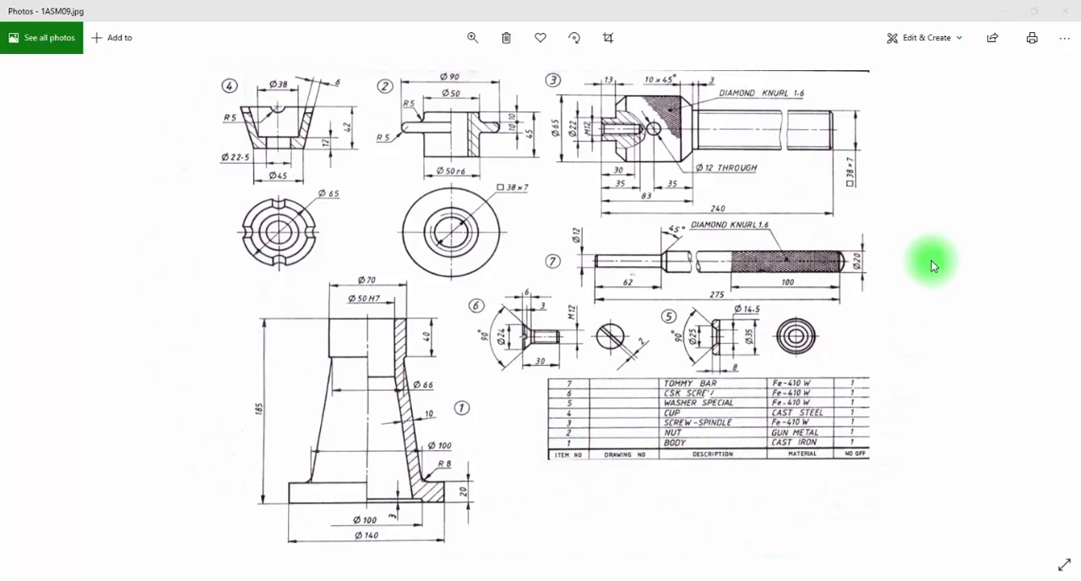
Step: Start a new solid part in Solid Edge and create a reference plane parallel to the Top (xy) plane, 125 mm above it
{"action": "left_click", "coordinate": [1006, 12]}
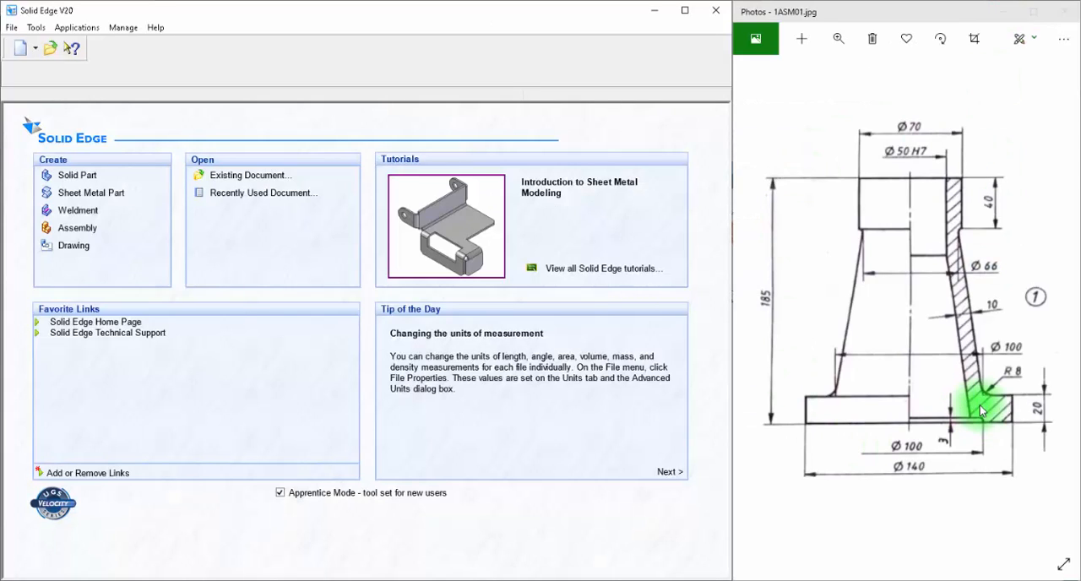
{"action": "left_click", "coordinate": [78, 177]}
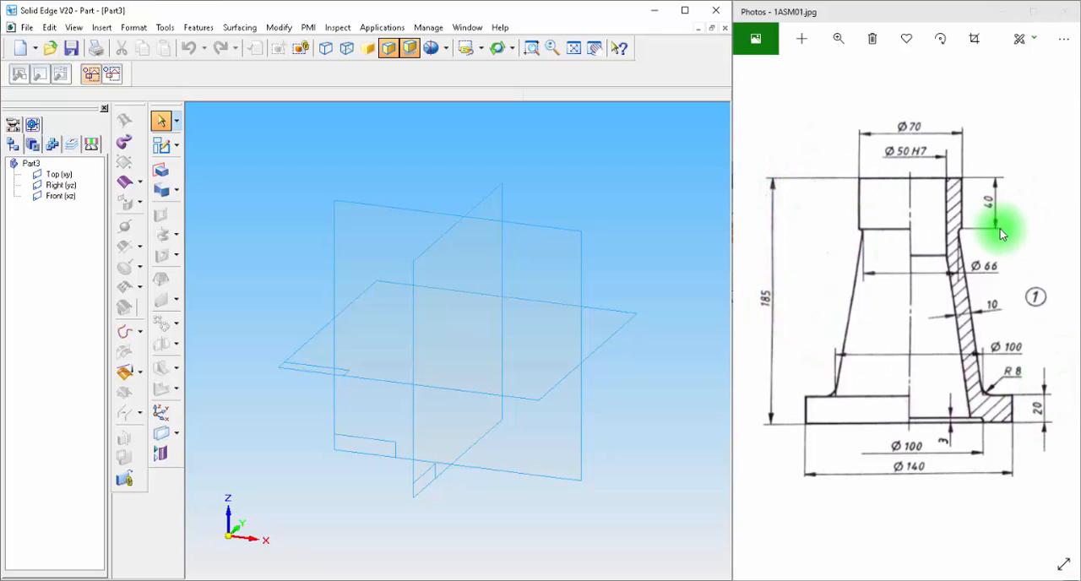
{"action": "left_click", "coordinate": [177, 434]}
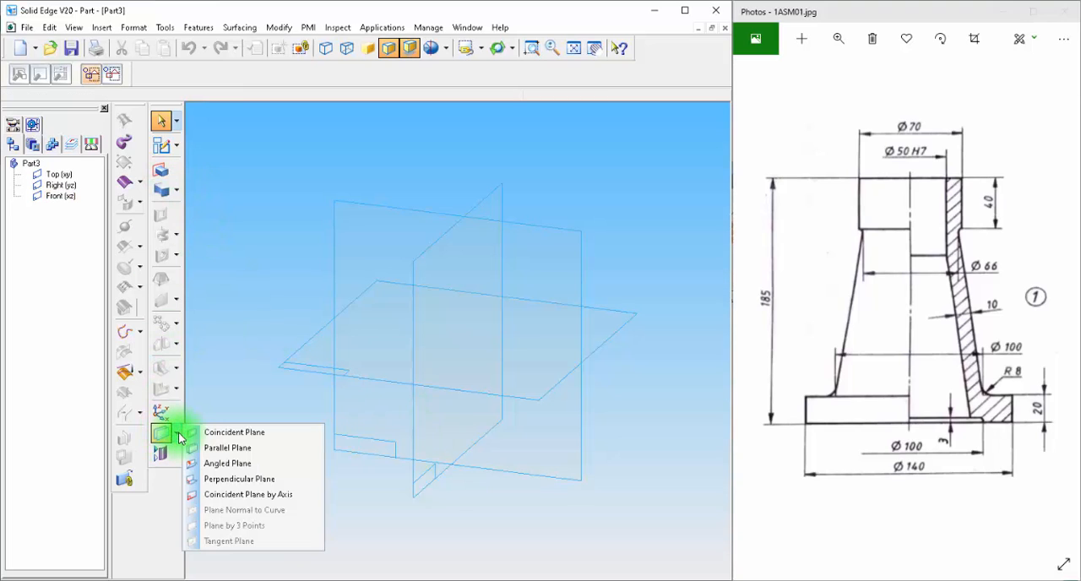
{"action": "left_click", "coordinate": [230, 448]}
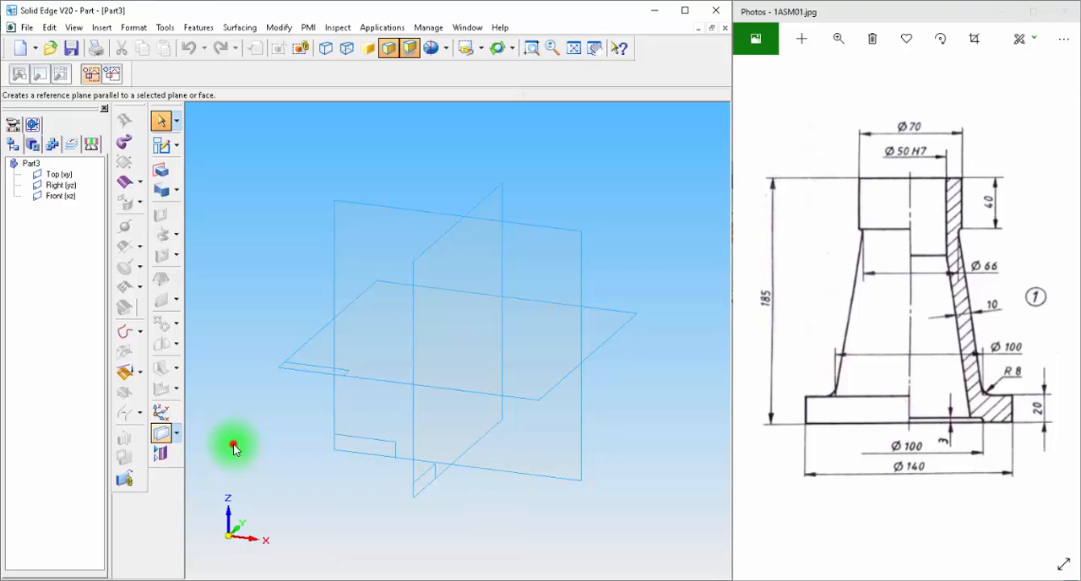
{"action": "left_click", "coordinate": [620, 327]}
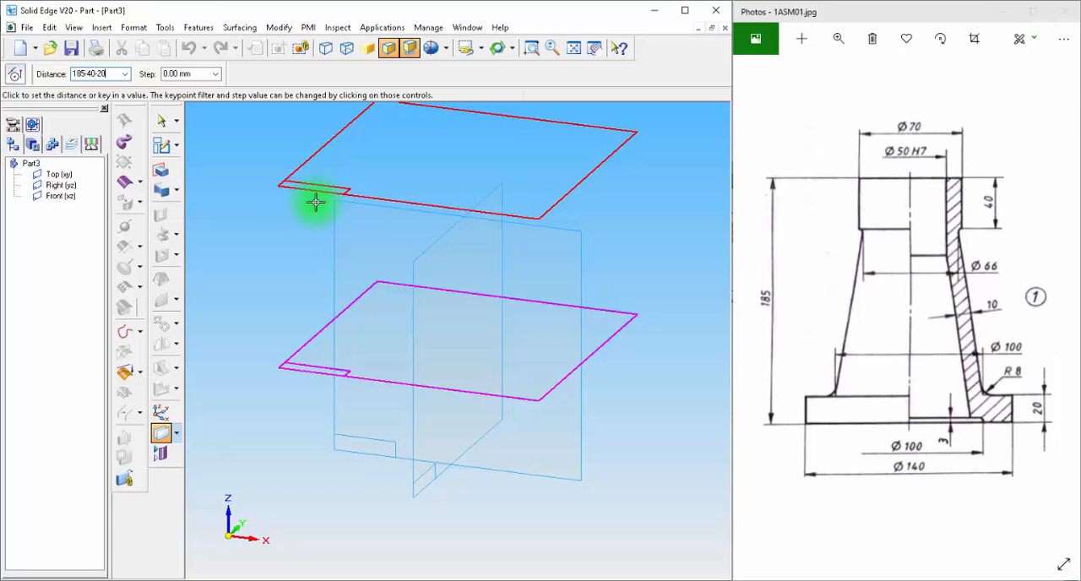
{"action": "key", "text": "Return"}
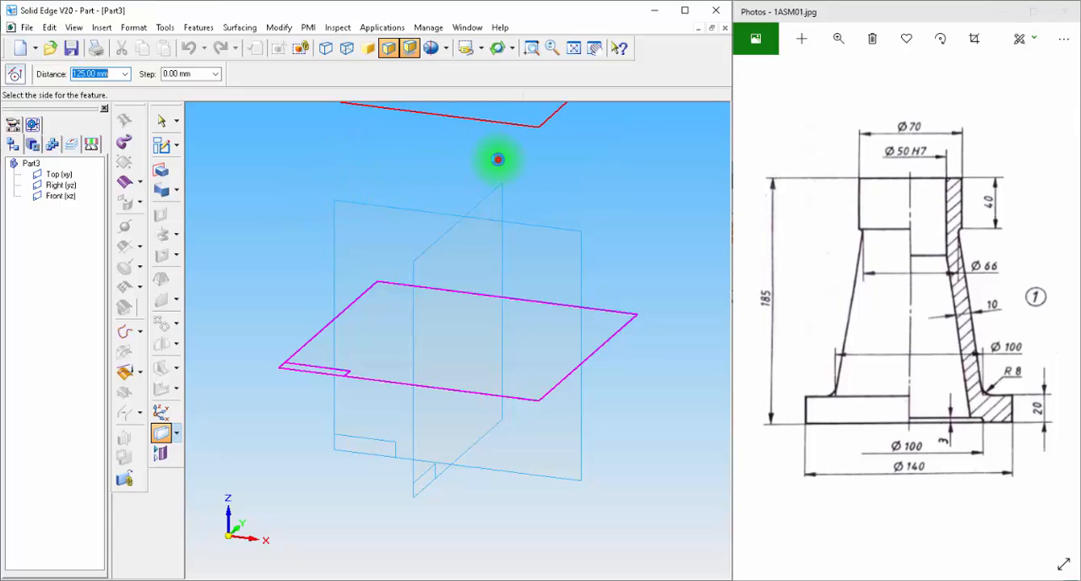
{"action": "left_click", "coordinate": [498, 159]}
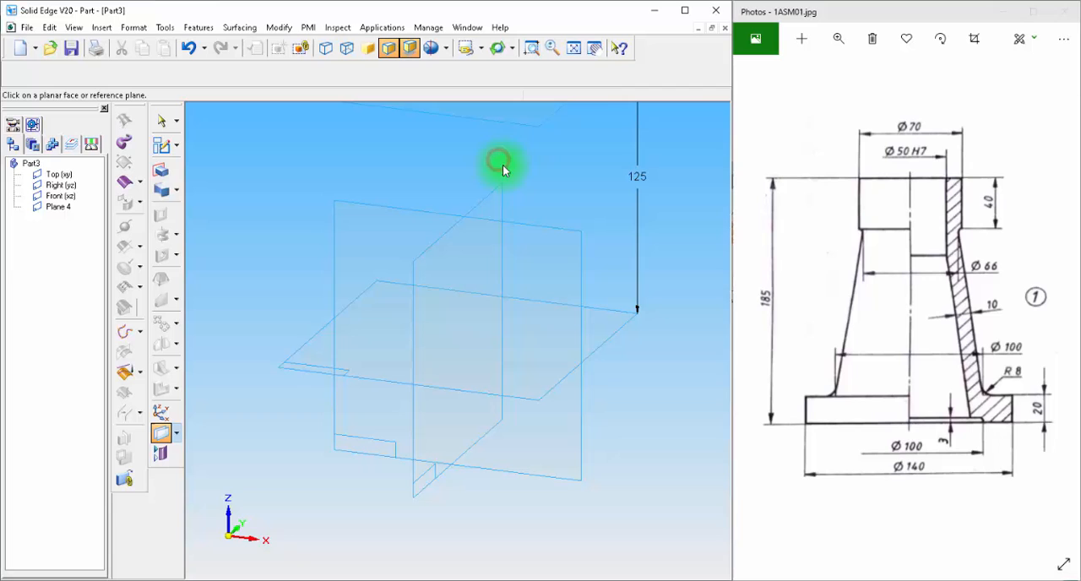
{"action": "left_click", "coordinate": [573, 49]}
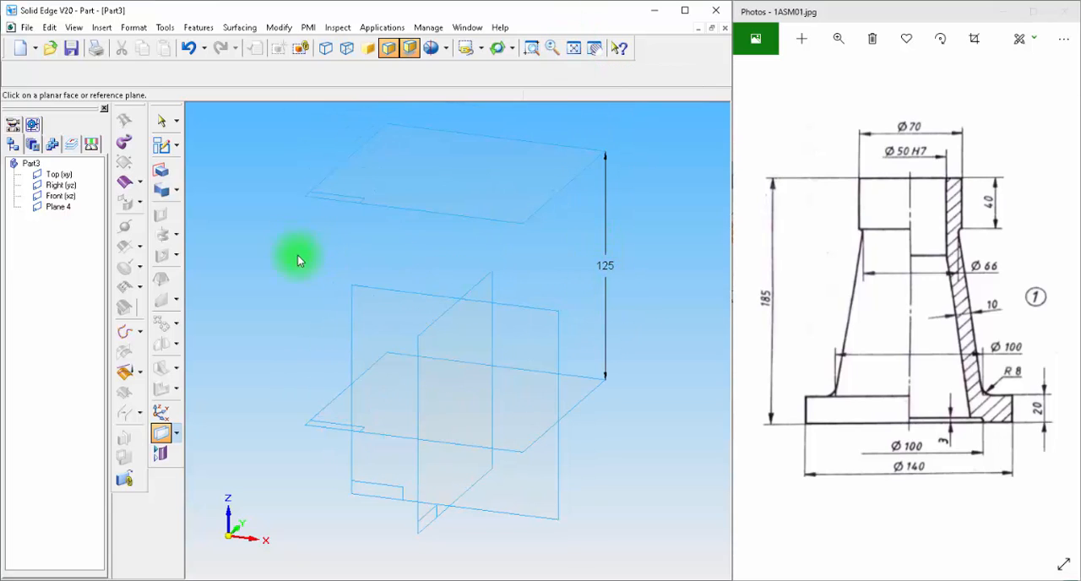
Step: Start a sketch on the new offset plane and draw a 70 mm diameter circle centred on the origin
{"action": "left_click", "coordinate": [162, 145]}
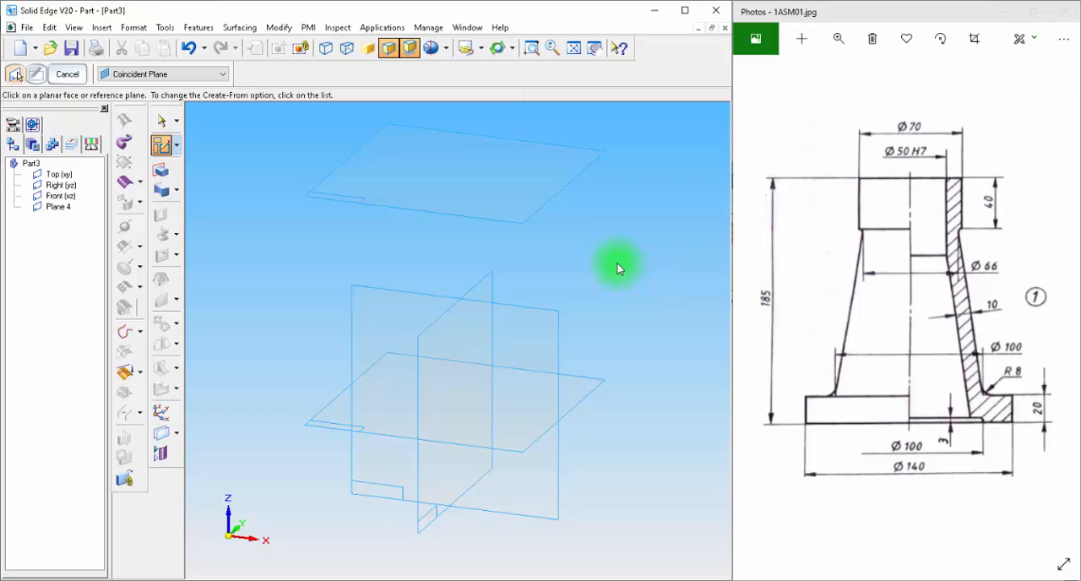
{"action": "left_click", "coordinate": [536, 188]}
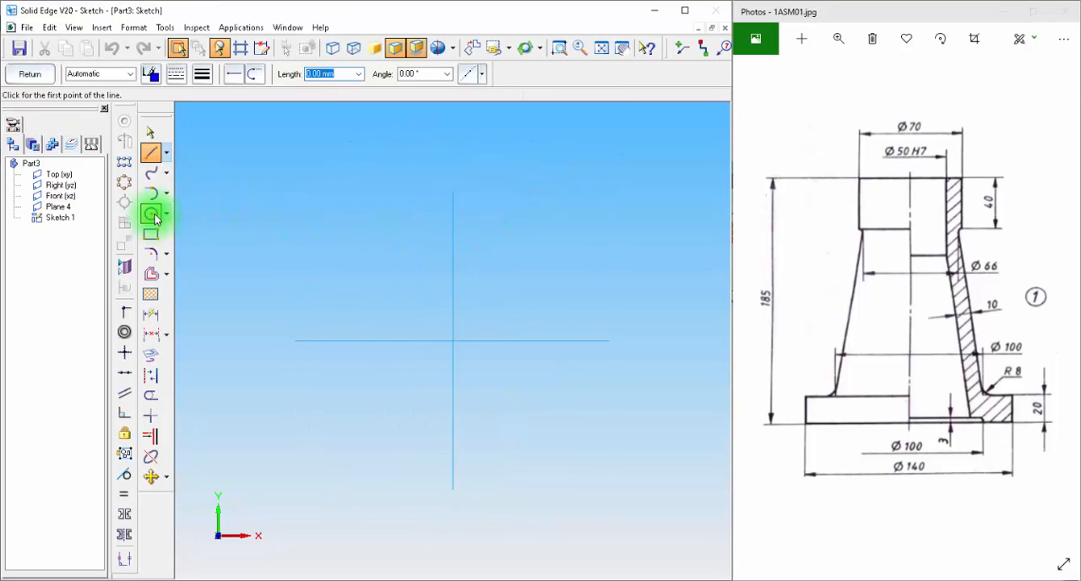
{"action": "left_click", "coordinate": [152, 216]}
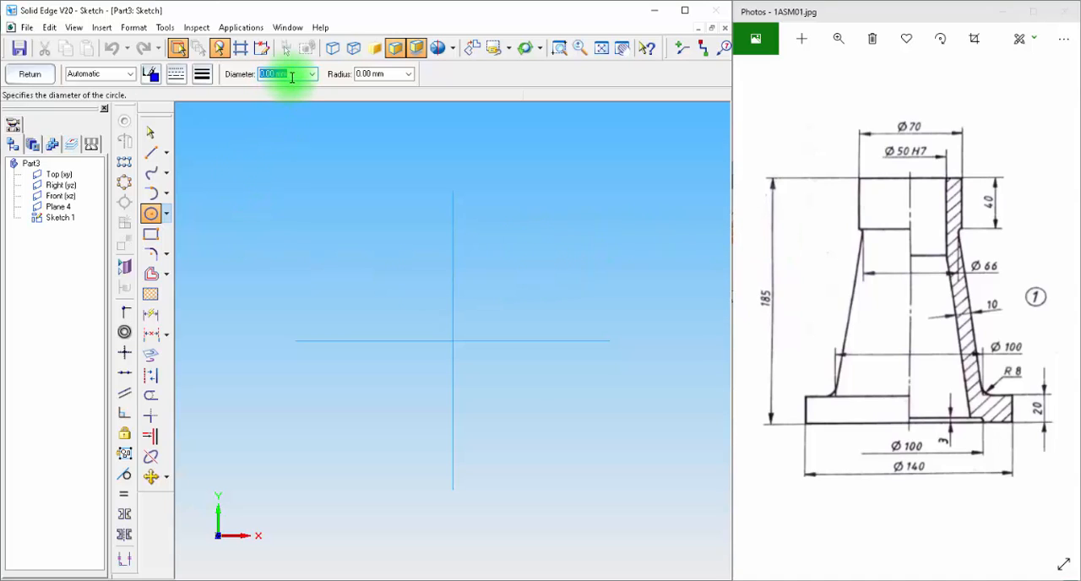
{"action": "type", "text": "70"}
{"action": "key", "text": "Tab"}
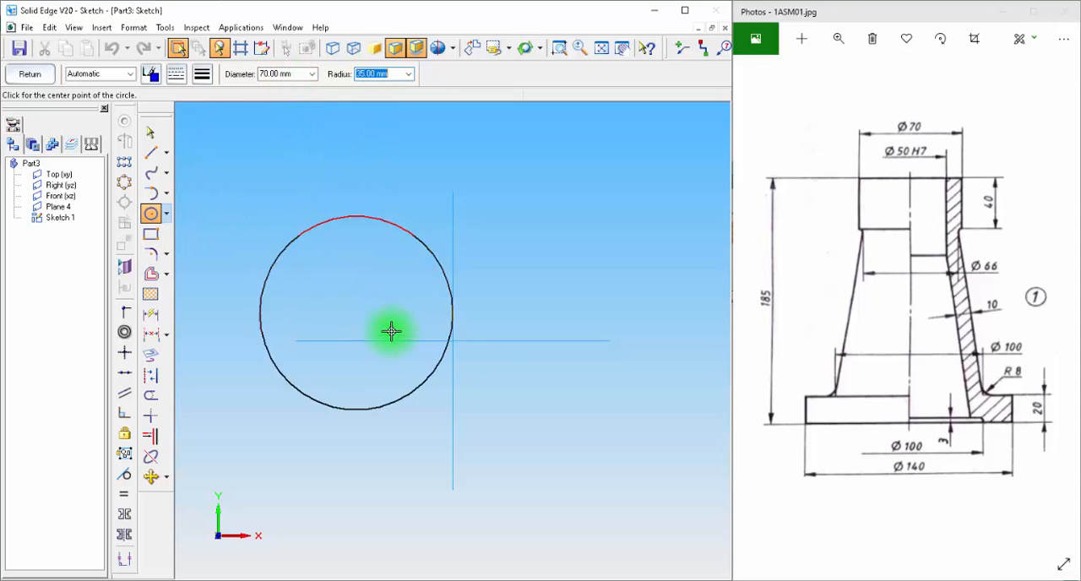
{"action": "left_click", "coordinate": [453, 340]}
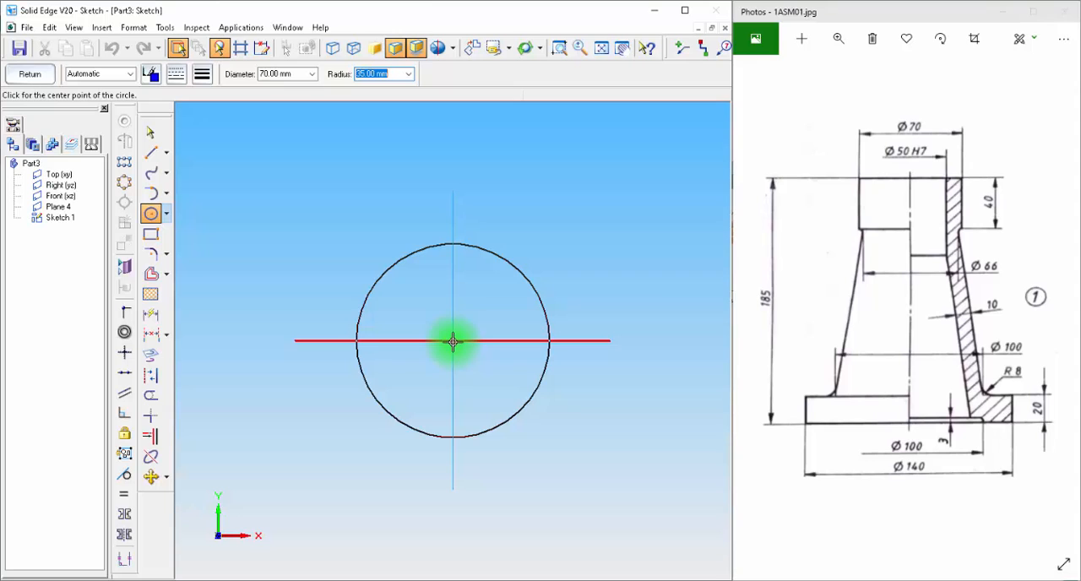
Step: Draw two more circles with diameters of 50 mm and 66 mm, both centred on the origin
{"action": "left_click", "coordinate": [151, 215]}
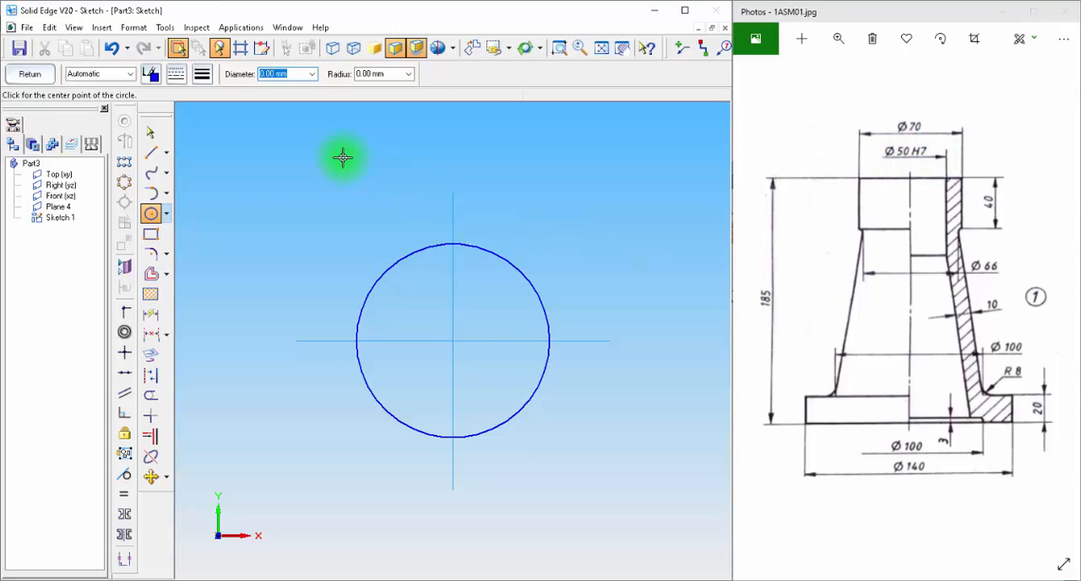
{"action": "key", "text": "Tab"}
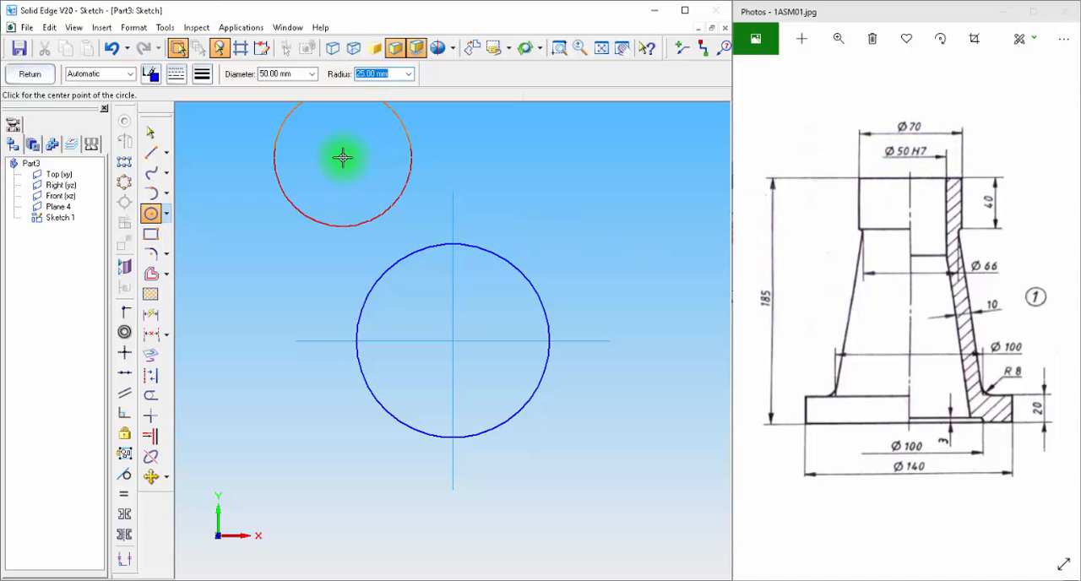
{"action": "left_click", "coordinate": [453, 342]}
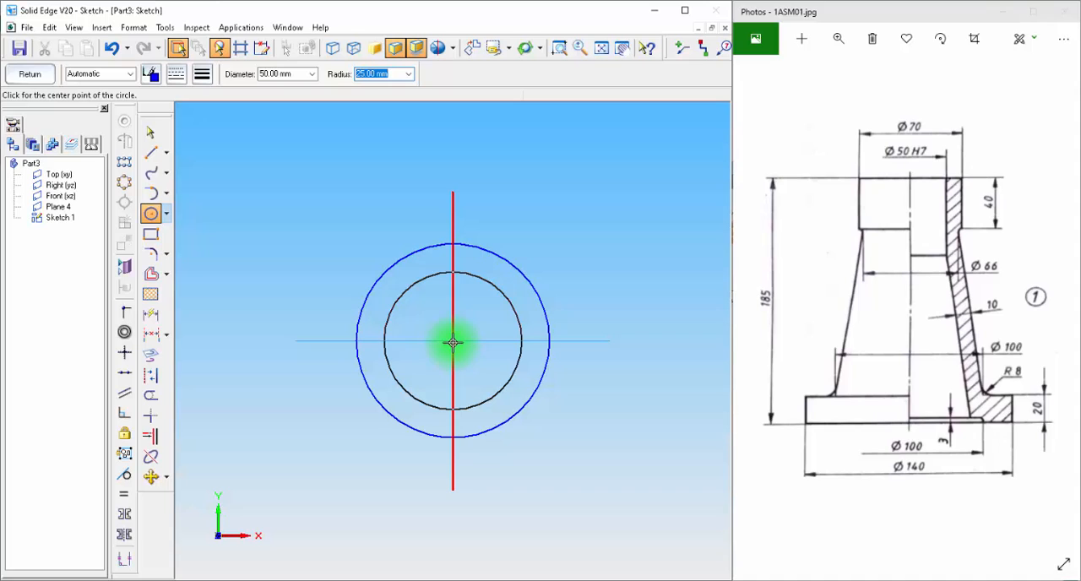
{"action": "left_click", "coordinate": [453, 342]}
{"action": "left_click", "coordinate": [151, 213]}
{"action": "left_click", "coordinate": [293, 73]}
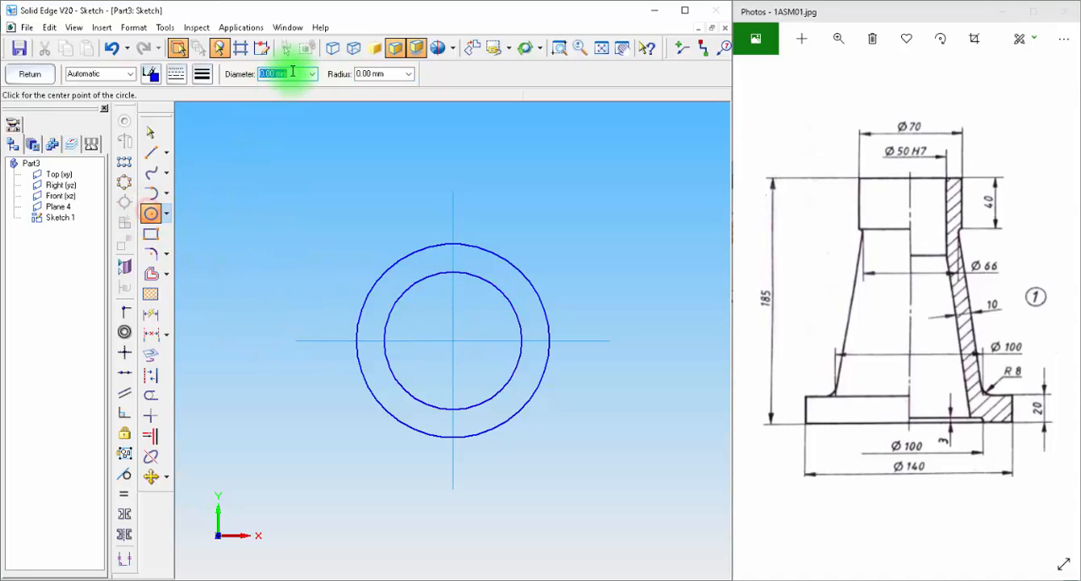
{"action": "type", "text": "66"}
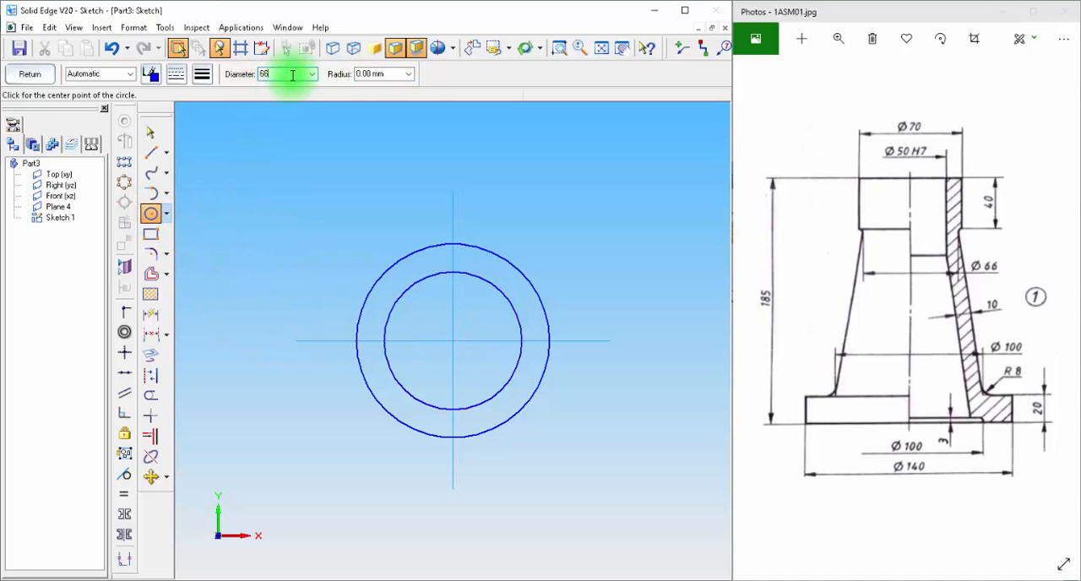
{"action": "key", "text": "Tab"}
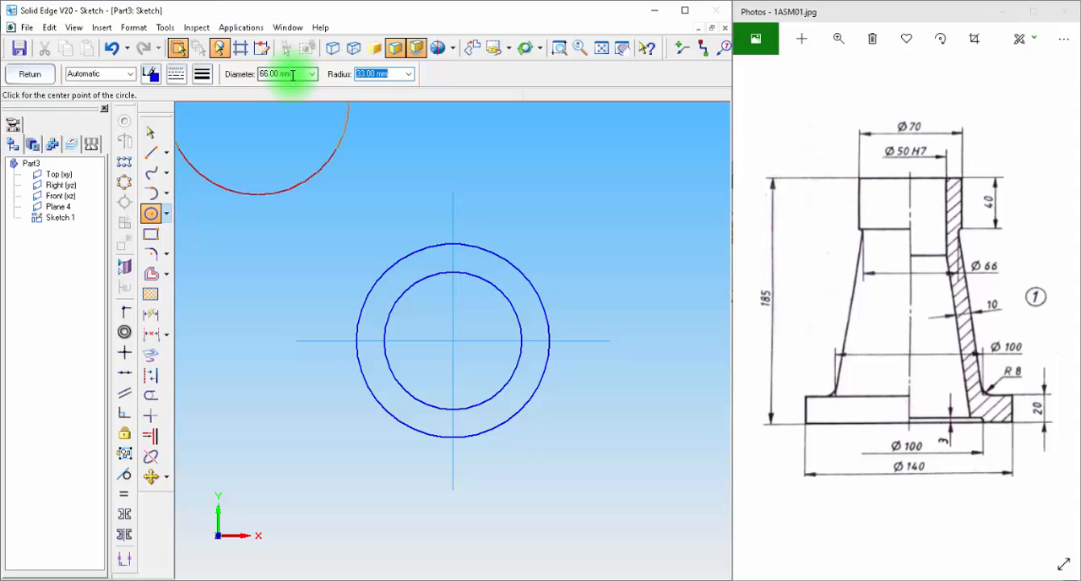
{"action": "left_click", "coordinate": [454, 342]}
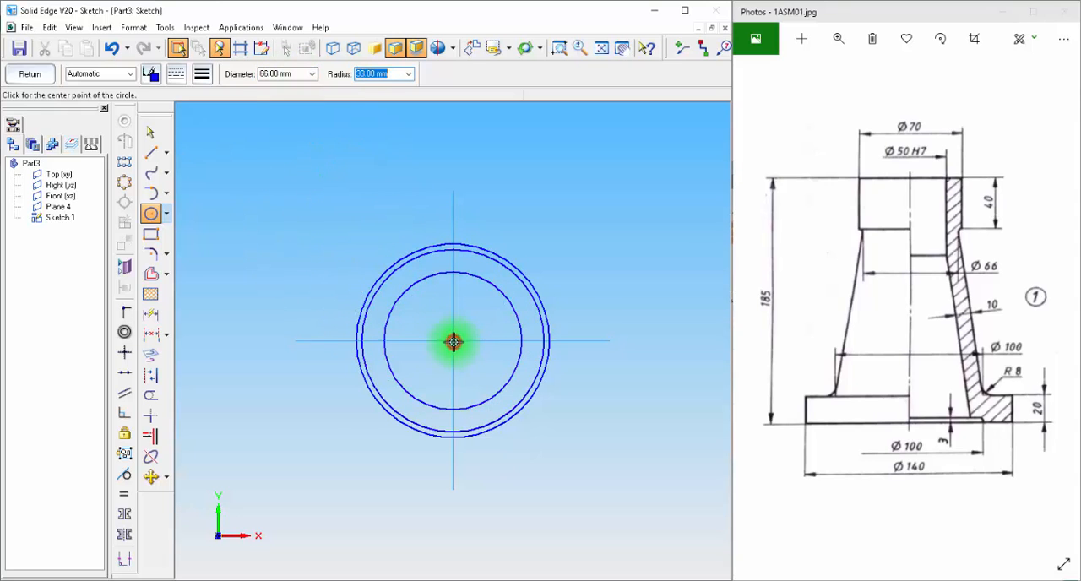
Step: Dimension the diameters of the three concentric circles and return from the sketch to the model
{"action": "left_click", "coordinate": [153, 316]}
{"action": "left_click", "coordinate": [512, 260]}
{"action": "left_click", "coordinate": [537, 176]}
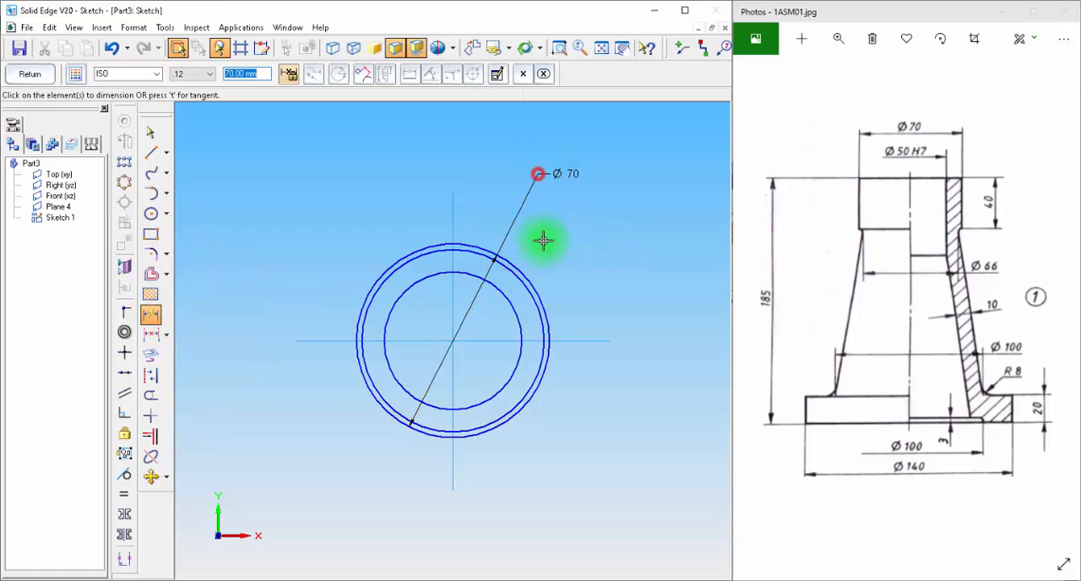
{"action": "left_click", "coordinate": [523, 287]}
{"action": "left_click", "coordinate": [601, 240]}
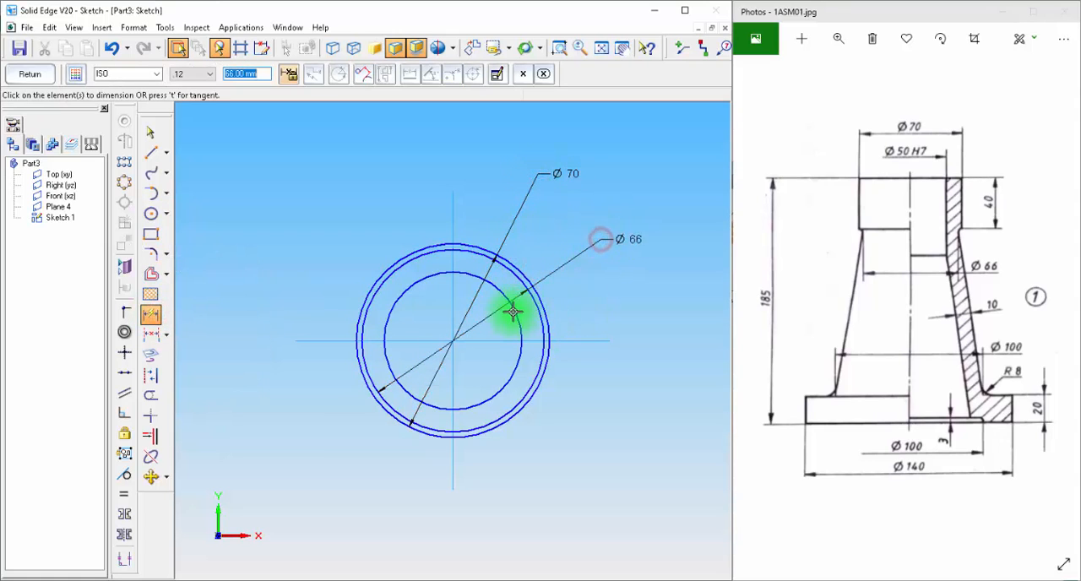
{"action": "left_click", "coordinate": [515, 309]}
{"action": "left_click", "coordinate": [627, 298]}
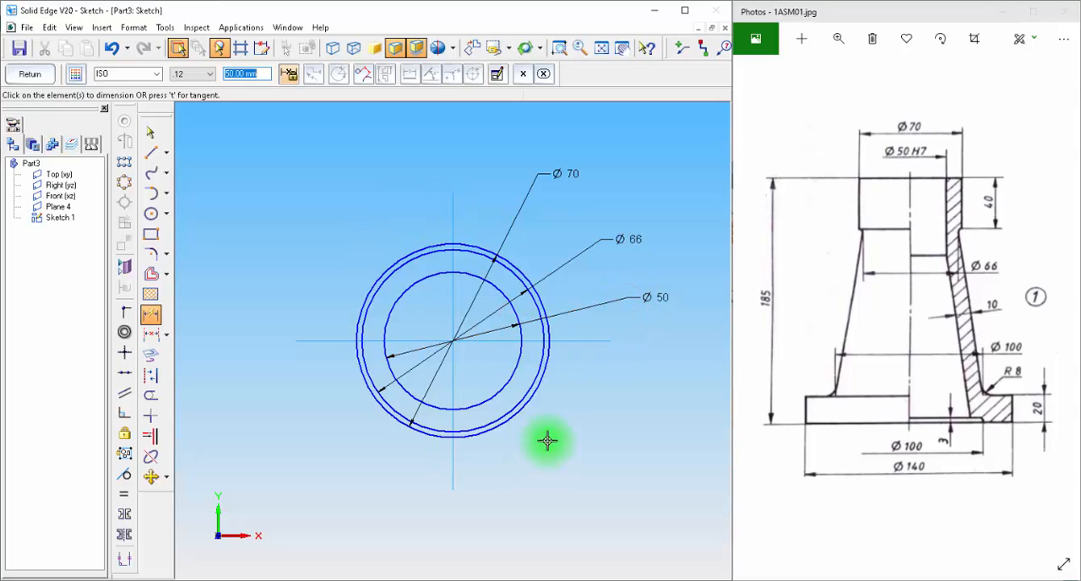
{"action": "left_click", "coordinate": [29, 76]}
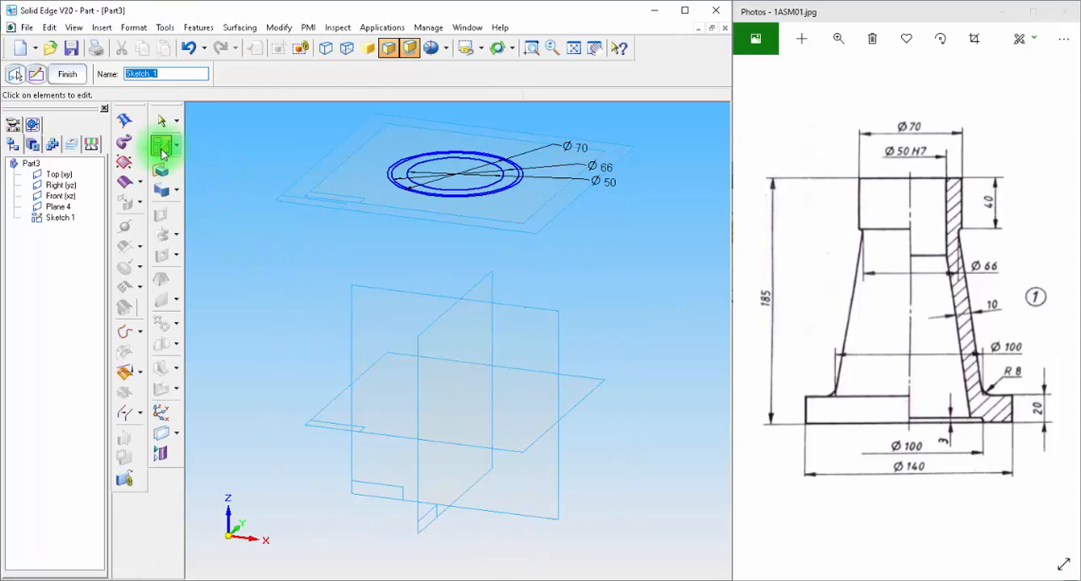
Step: Start a sketch on the Top (xy) plane and draw a 140 mm diameter circle centred on the origin
{"action": "left_click", "coordinate": [161, 147]}
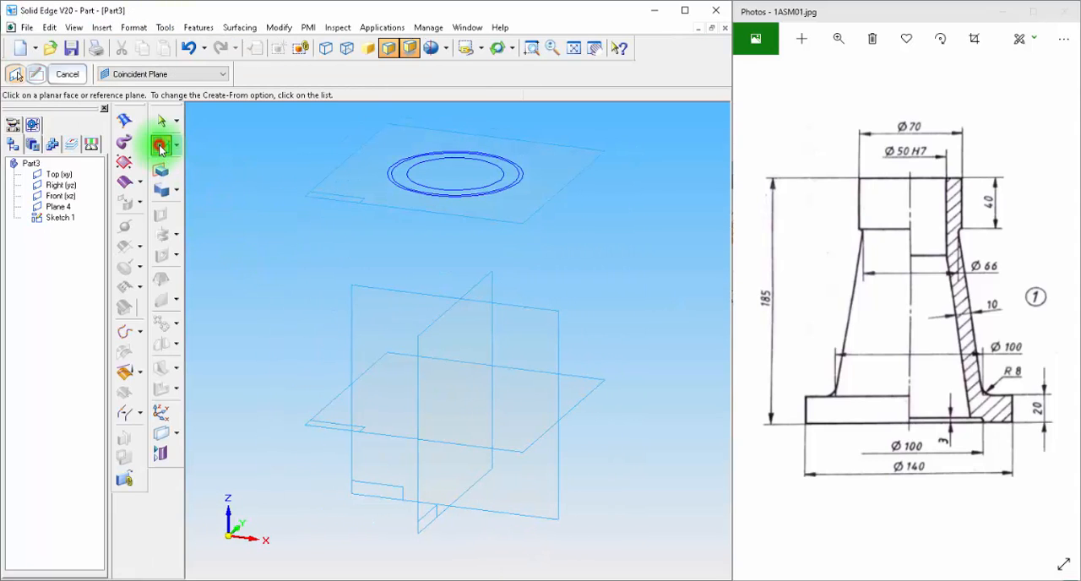
{"action": "left_click", "coordinate": [594, 391]}
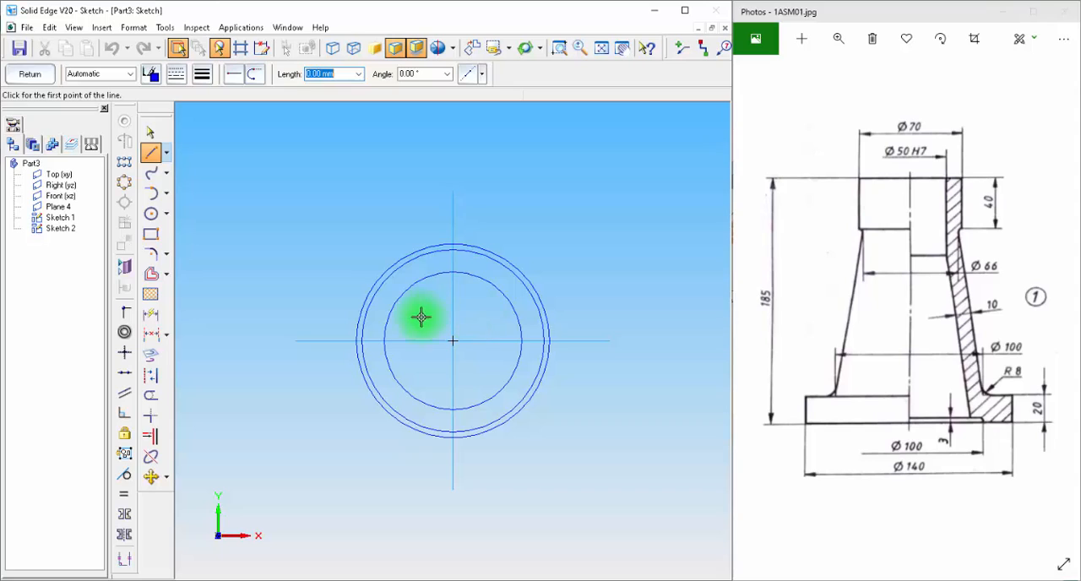
{"action": "left_click", "coordinate": [149, 215]}
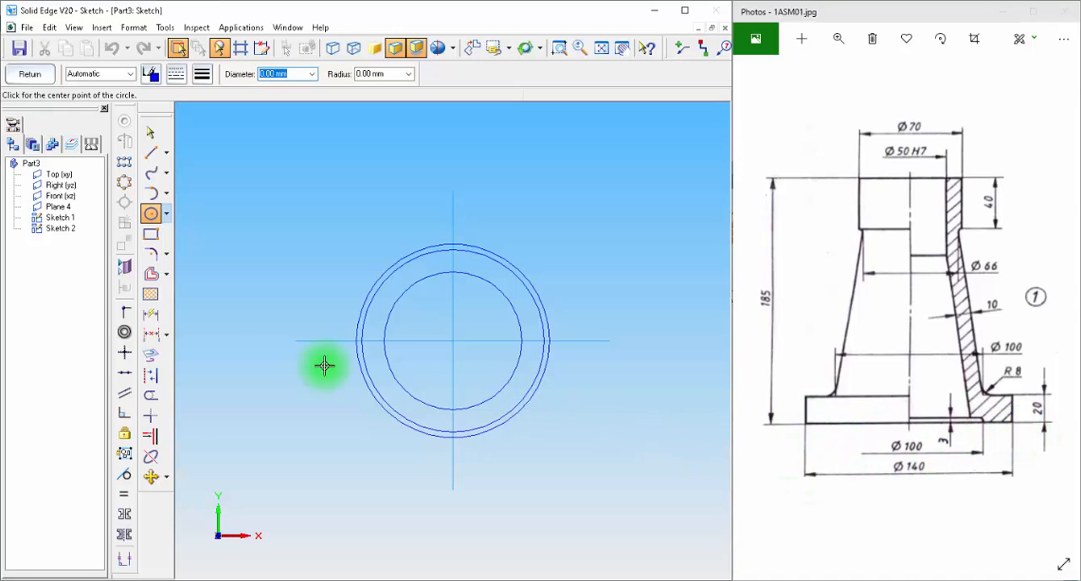
{"action": "type", "text": "140"}
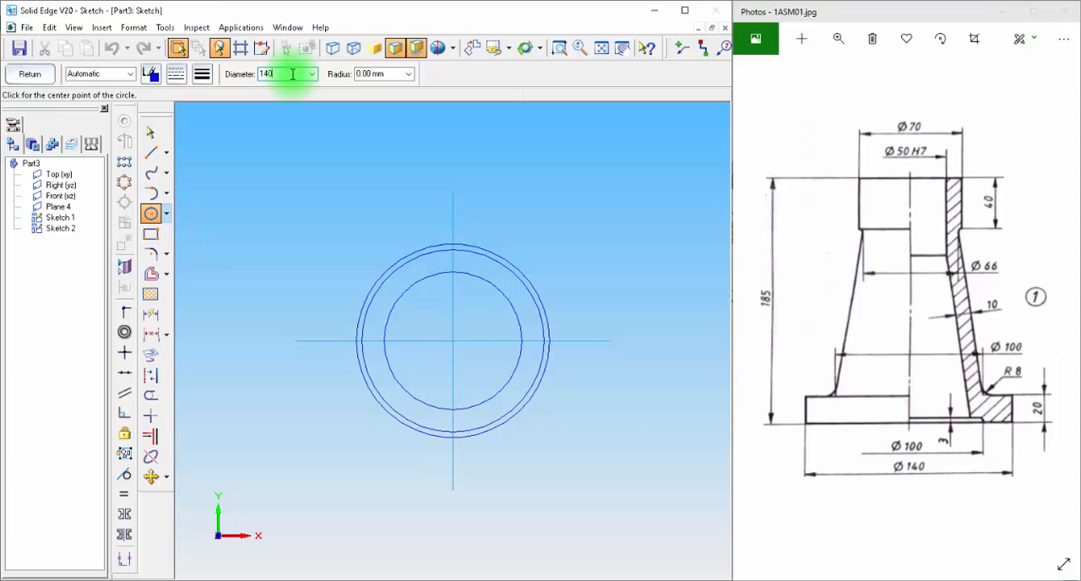
{"action": "key", "text": "Tab"}
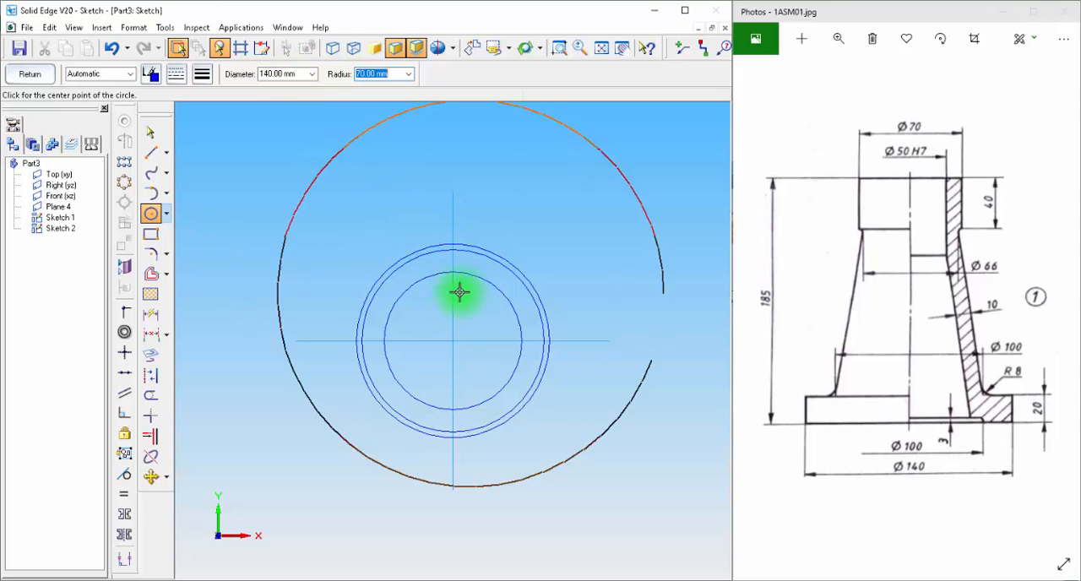
{"action": "left_click", "coordinate": [453, 340]}
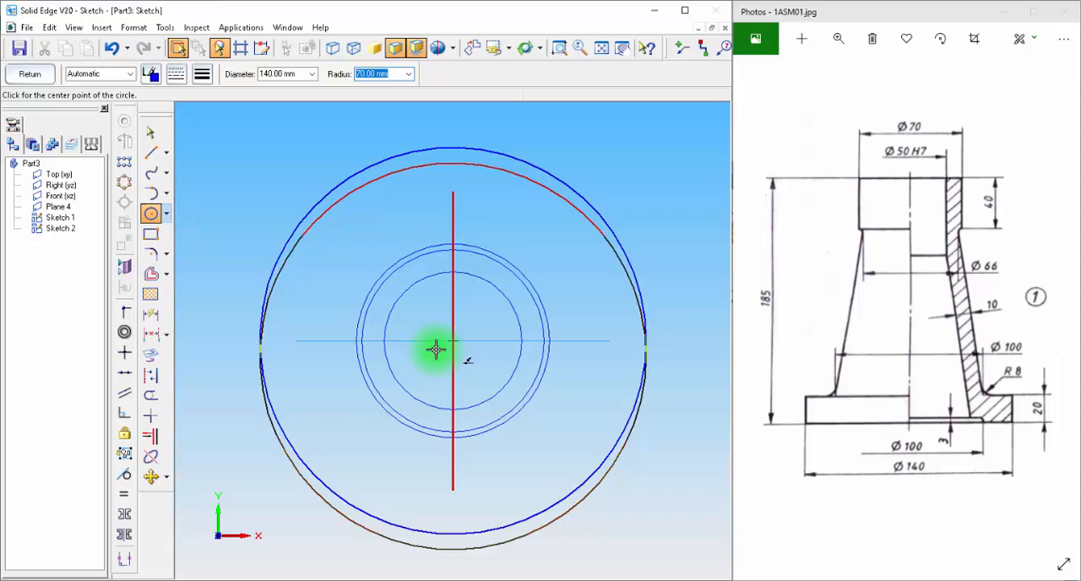
Step: Add a concentric 100 mm diameter circle inside the base circle and return from the sketch to the model
{"action": "left_click", "coordinate": [151, 214]}
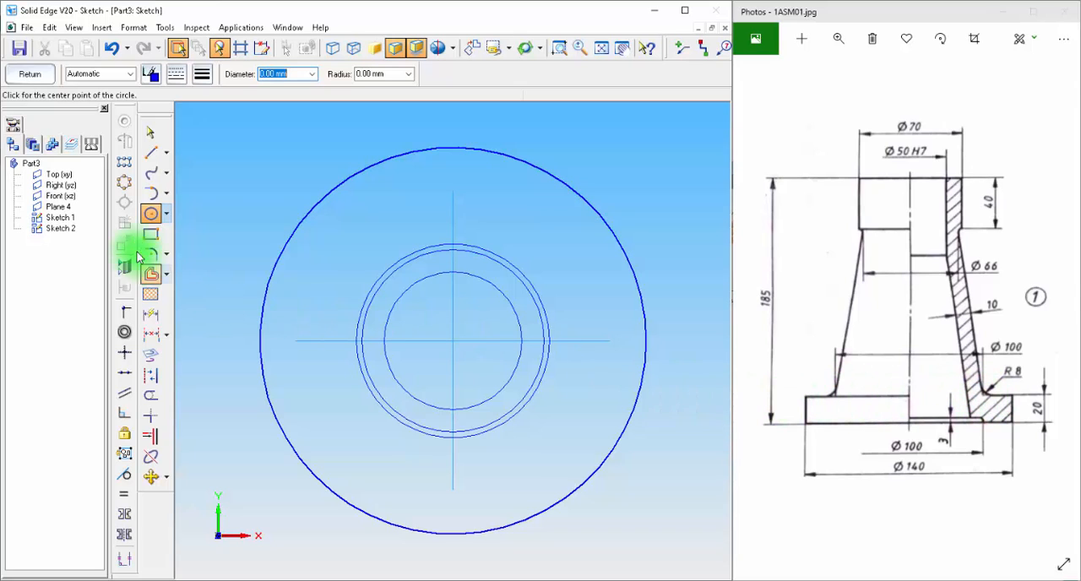
{"action": "type", "text": "100"}
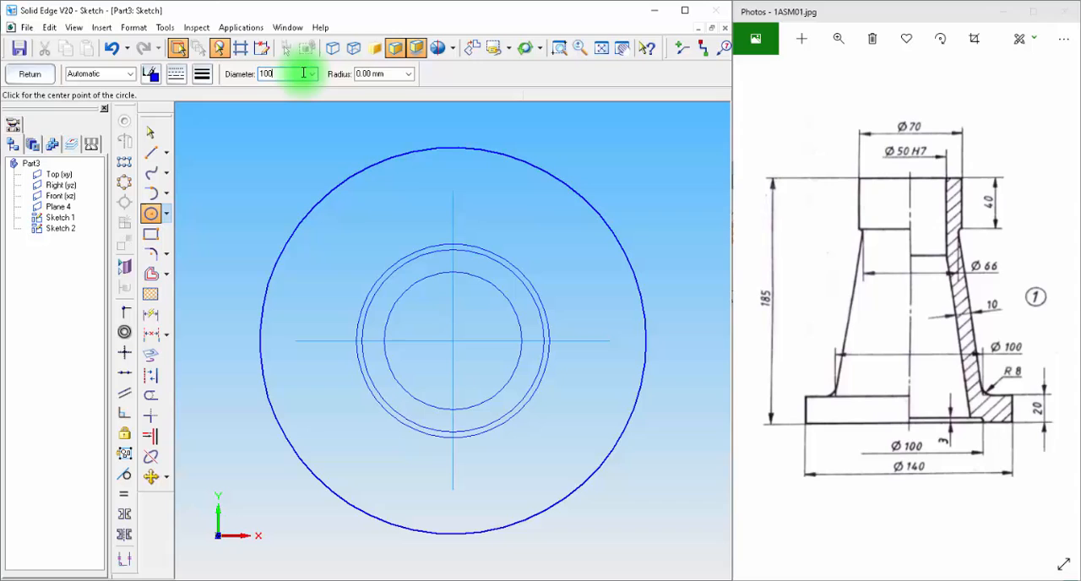
{"action": "key", "text": "Tab"}
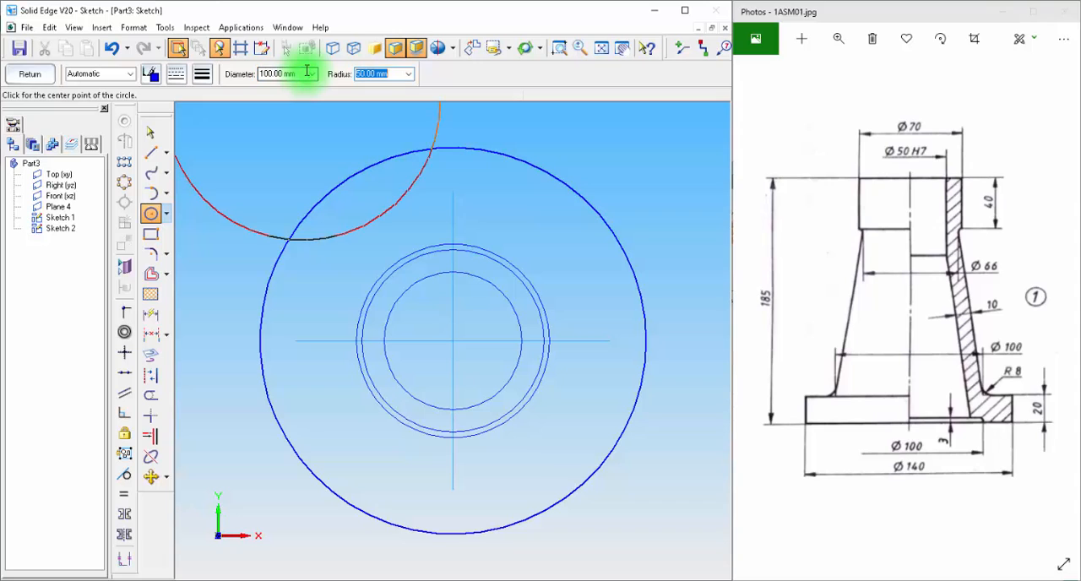
{"action": "left_click", "coordinate": [451, 340]}
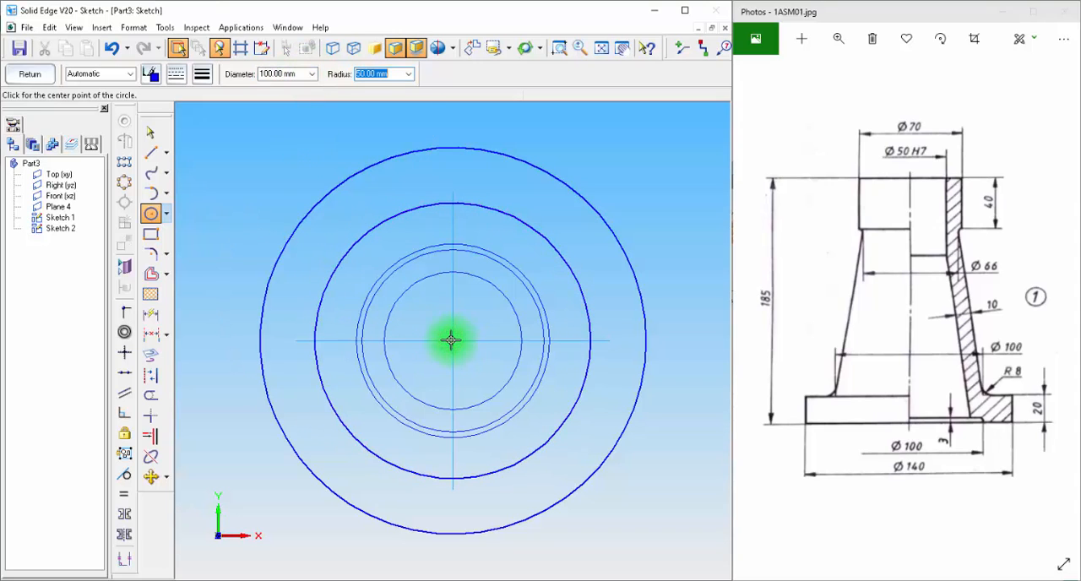
{"action": "left_click", "coordinate": [43, 79]}
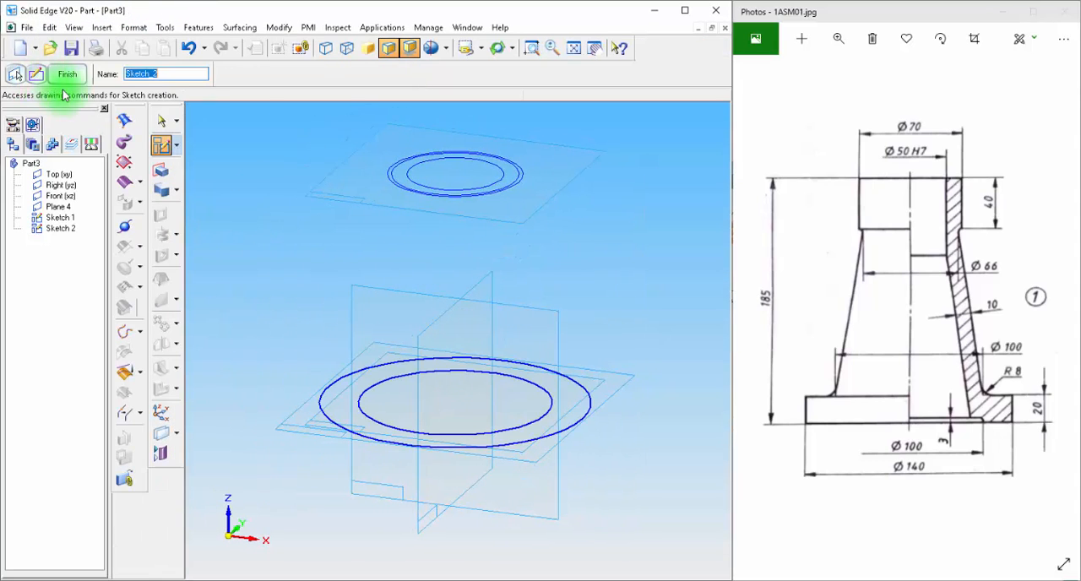
Step: Extrude the 140 mm base circle 20 mm downward from the Top plane to form the flange
{"action": "left_click", "coordinate": [162, 172]}
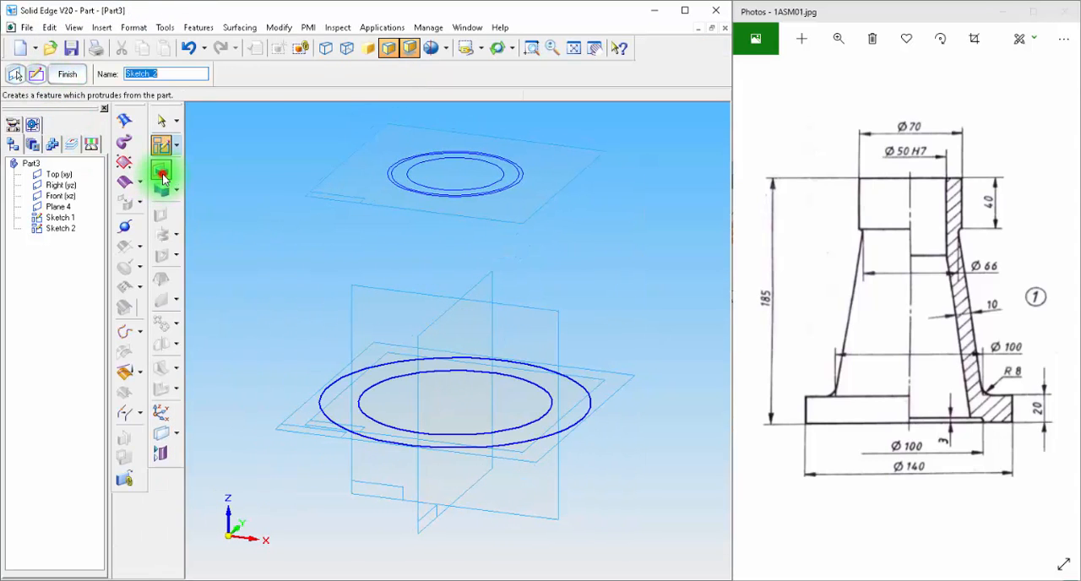
{"action": "left_click", "coordinate": [593, 409]}
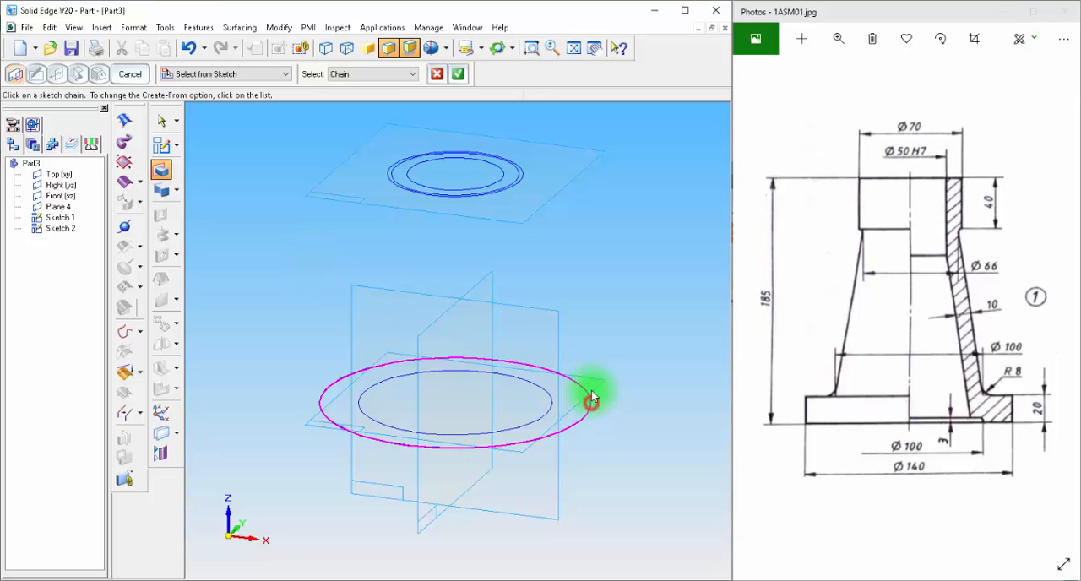
{"action": "left_click", "coordinate": [459, 75]}
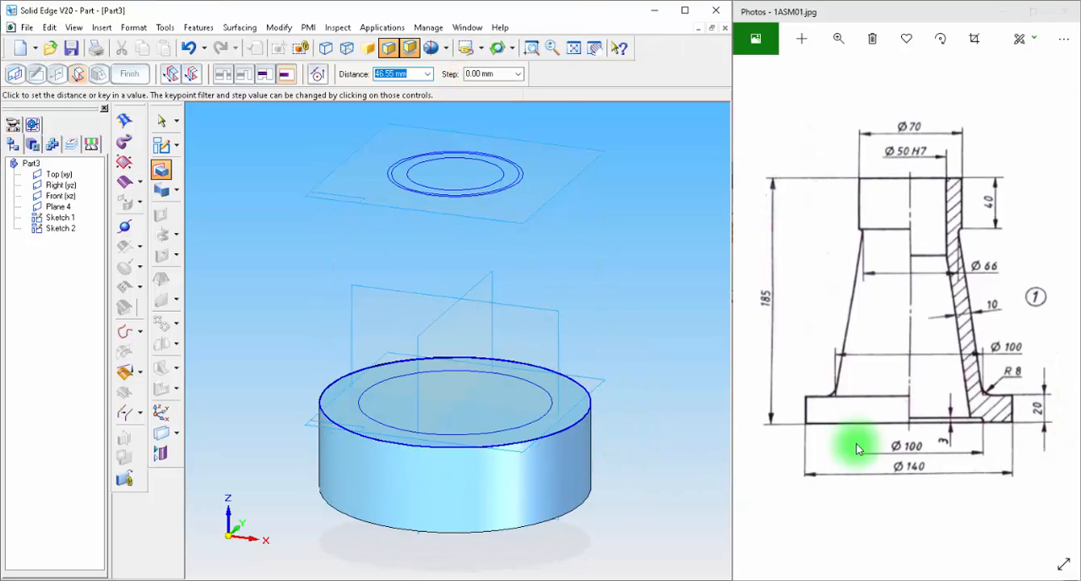
{"action": "key", "text": "Return"}
{"action": "left_click", "coordinate": [625, 438]}
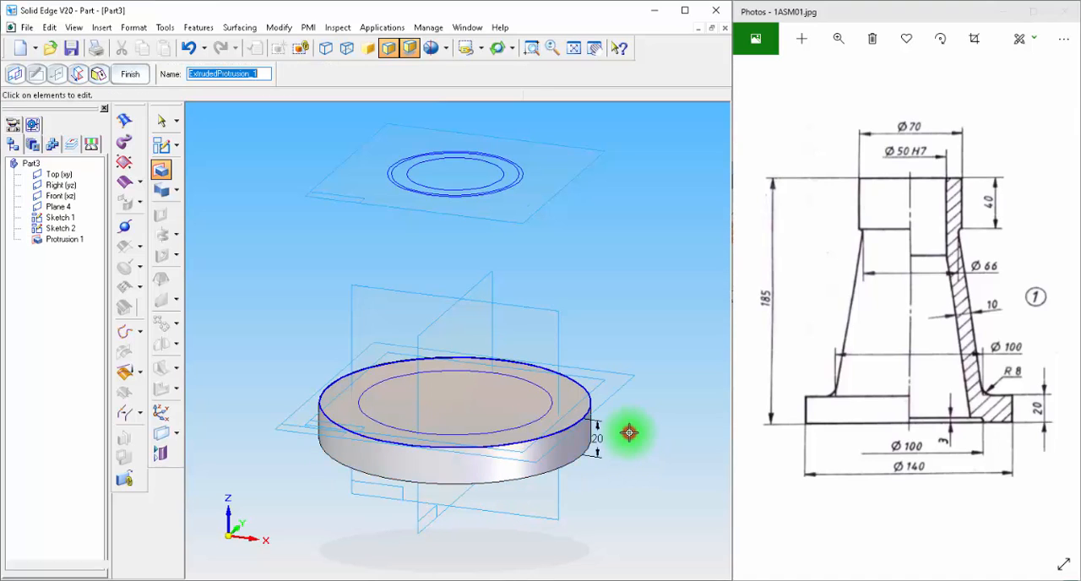
Step: Extrude the outer 70 mm circle on the offset plane 40 mm upward to form the neck
{"action": "left_click", "coordinate": [161, 170]}
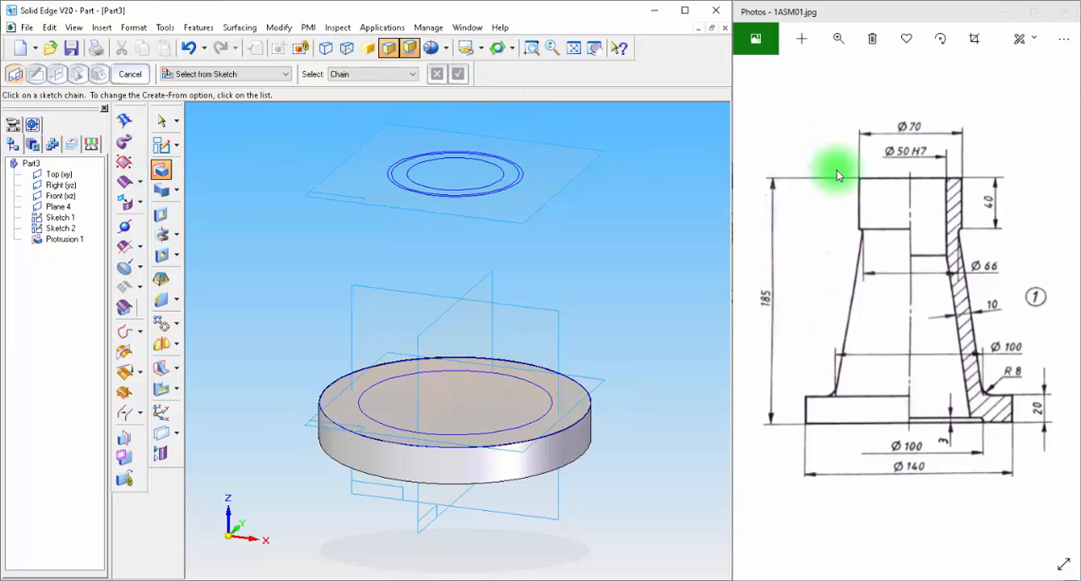
{"action": "left_click", "coordinate": [525, 182]}
{"action": "left_click", "coordinate": [457, 73]}
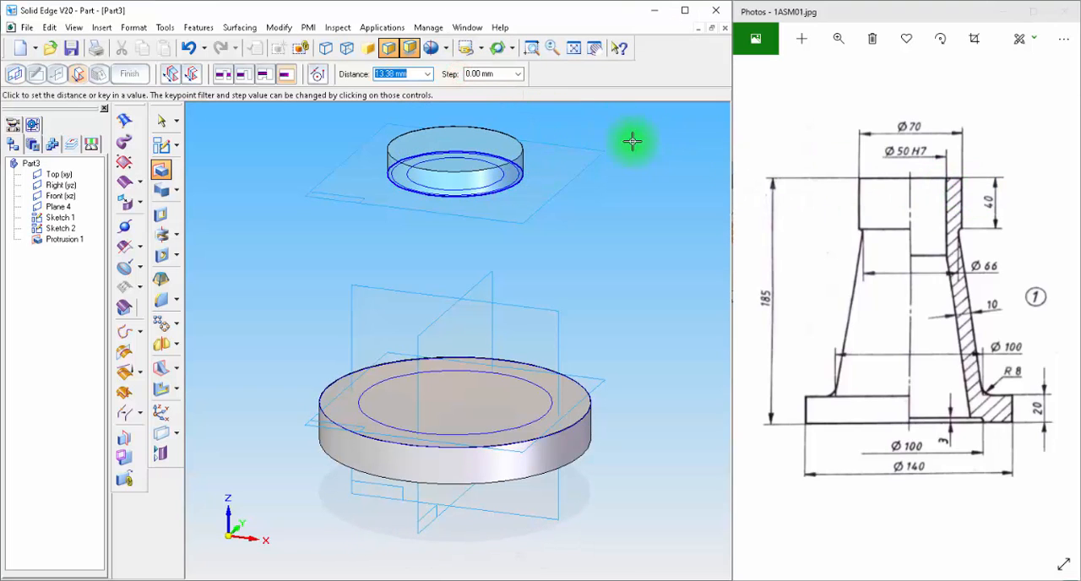
{"action": "key", "text": "Return"}
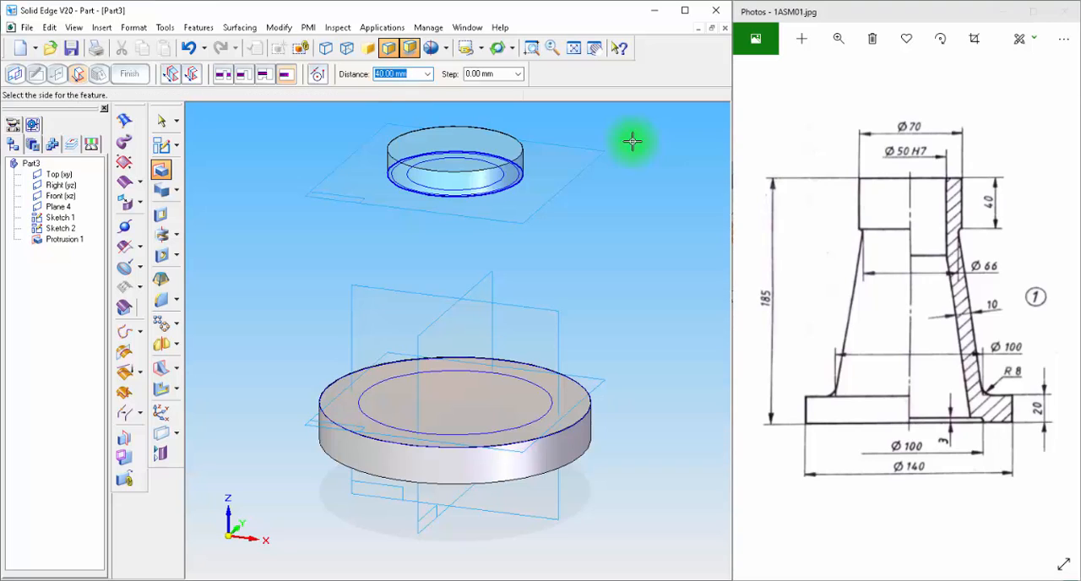
{"action": "left_click", "coordinate": [616, 129]}
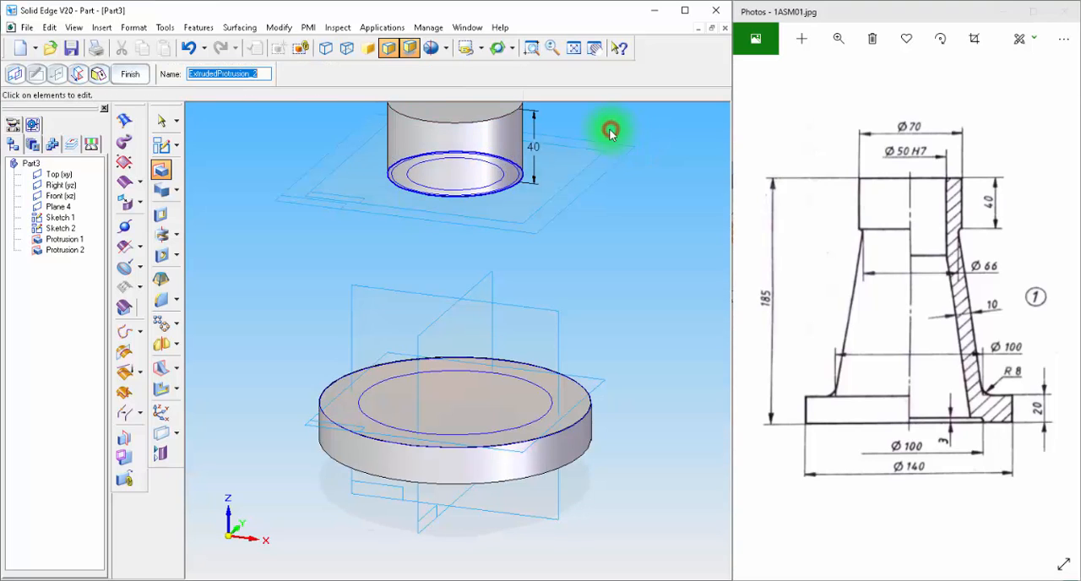
{"action": "left_click", "coordinate": [574, 48]}
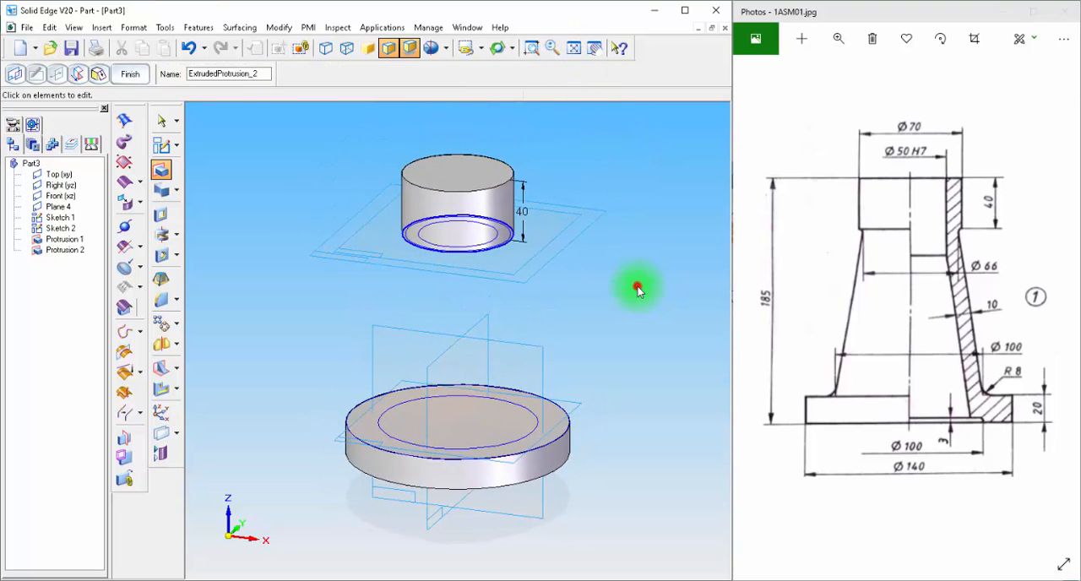
{"action": "left_click", "coordinate": [130, 73]}
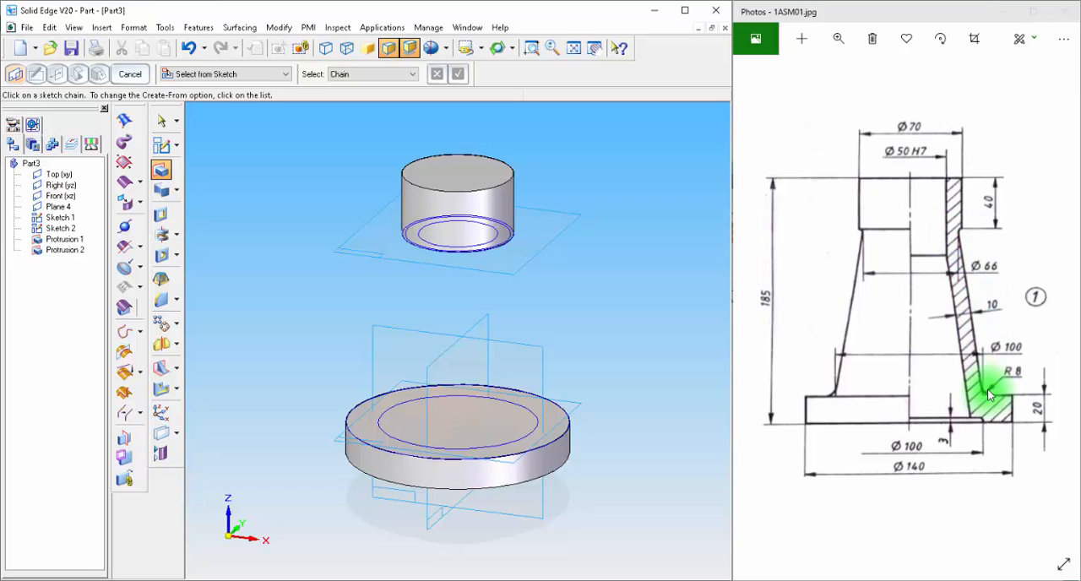
Step: Create a lofted protrusion between the 100 mm circle on the base and the 66 mm circle under the neck
{"action": "left_click", "coordinate": [164, 188]}
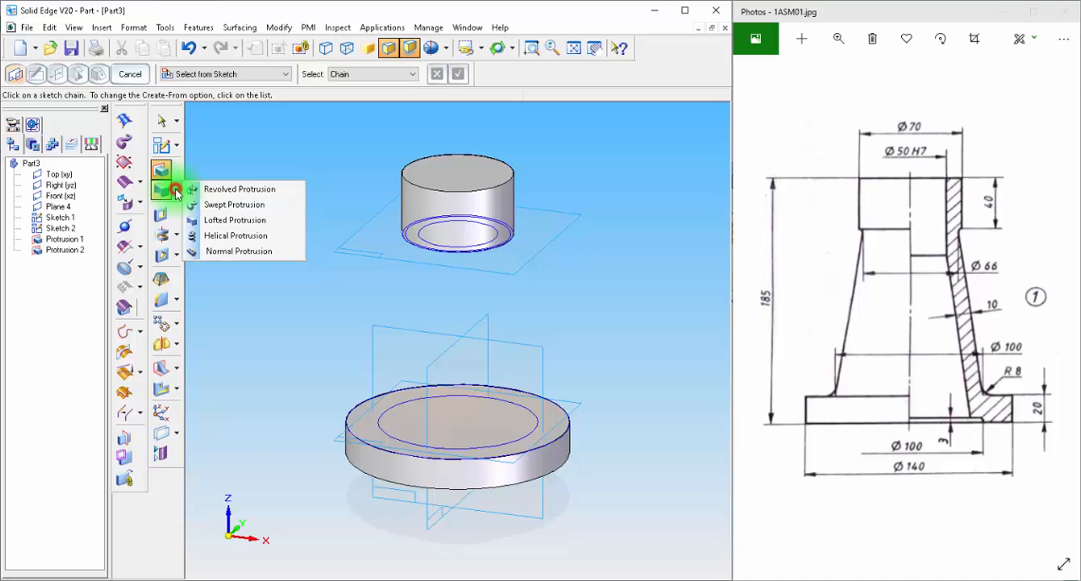
{"action": "left_click", "coordinate": [225, 220]}
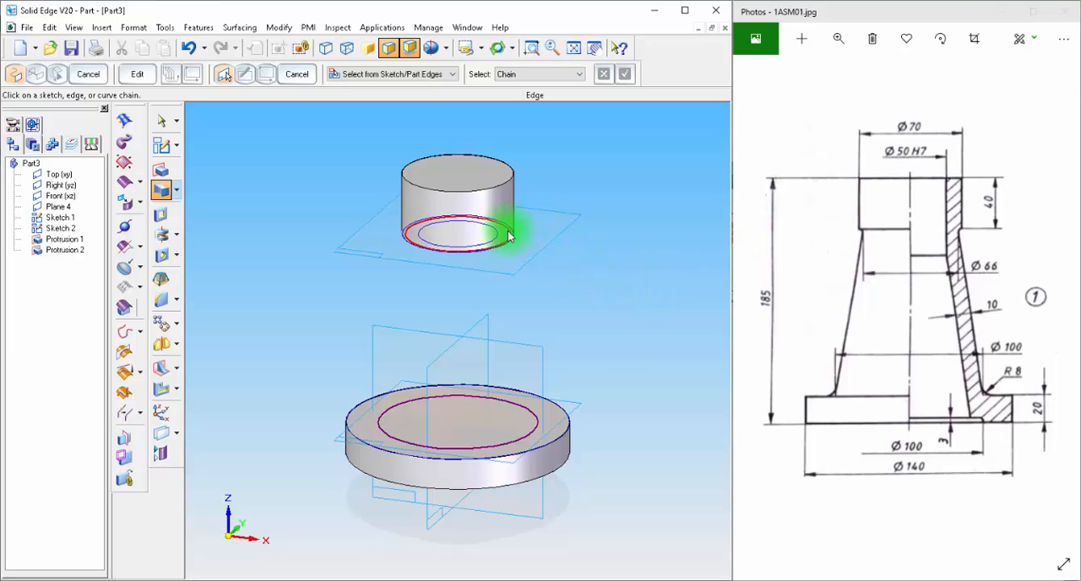
{"action": "scroll", "coordinate": [560, 287], "scroll_direction": "up", "scroll_amount": 3}
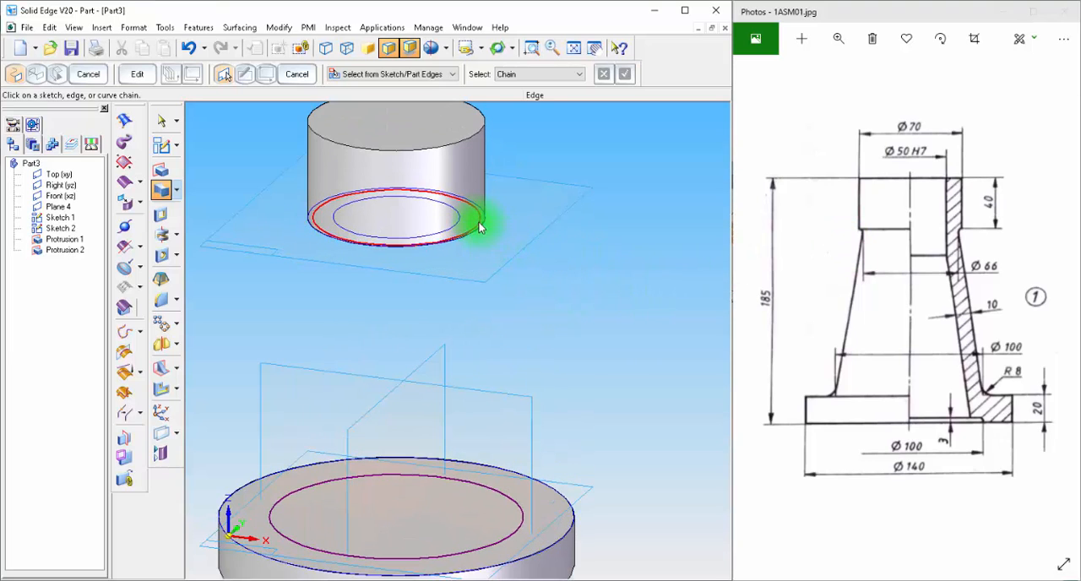
{"action": "left_click", "coordinate": [479, 222]}
{"action": "scroll", "coordinate": [615, 346], "scroll_direction": "down", "scroll_amount": 2}
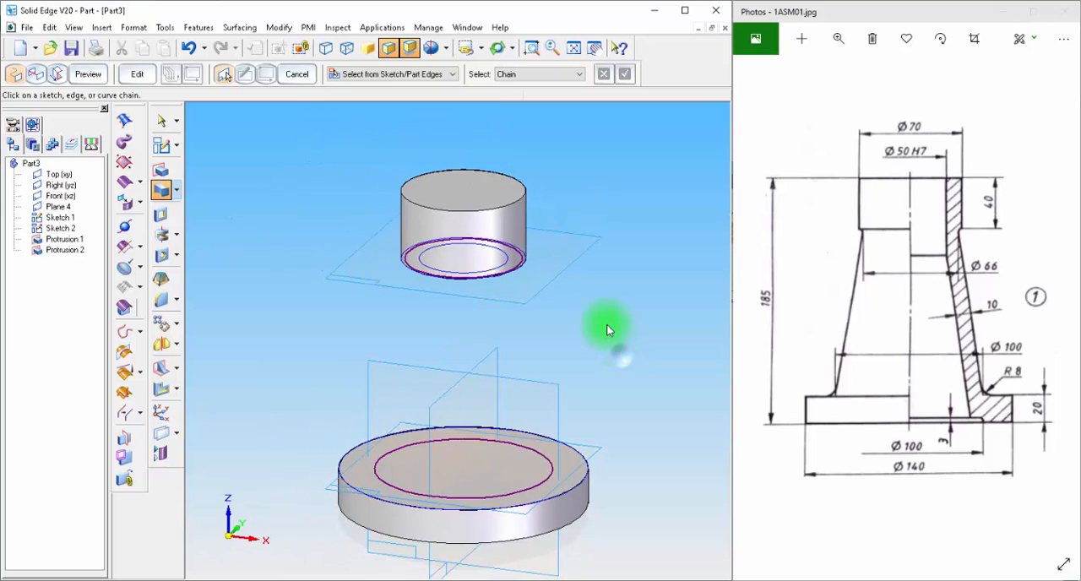
{"action": "left_click", "coordinate": [88, 74]}
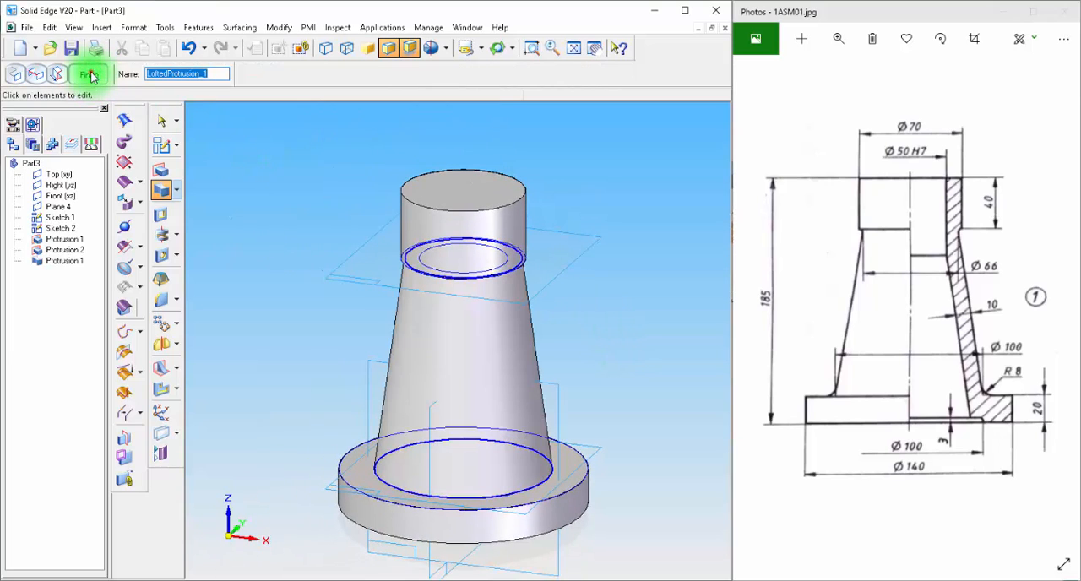
{"action": "left_click", "coordinate": [92, 75]}
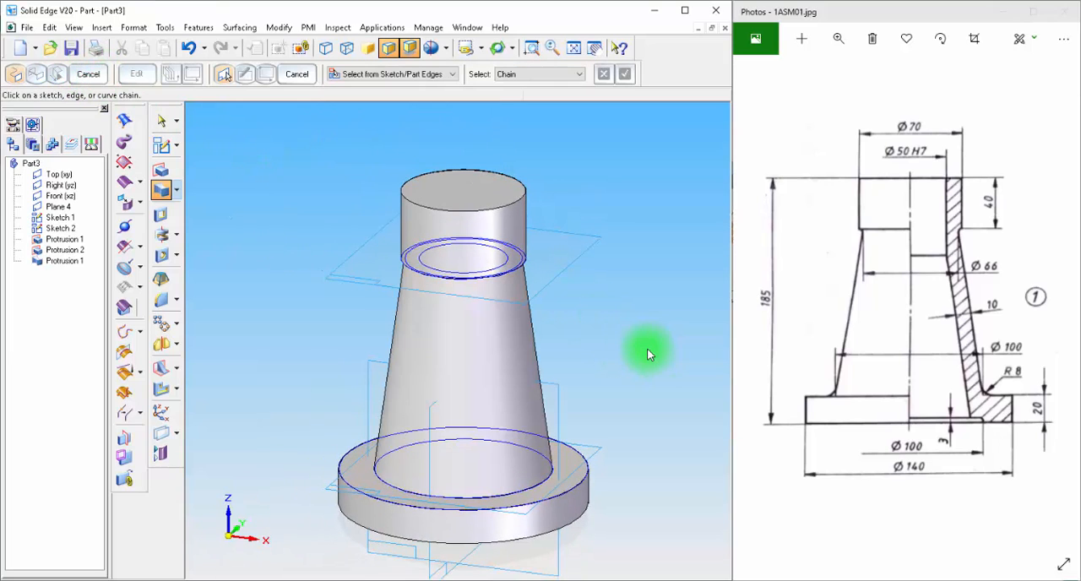
{"action": "key", "text": "Escape"}
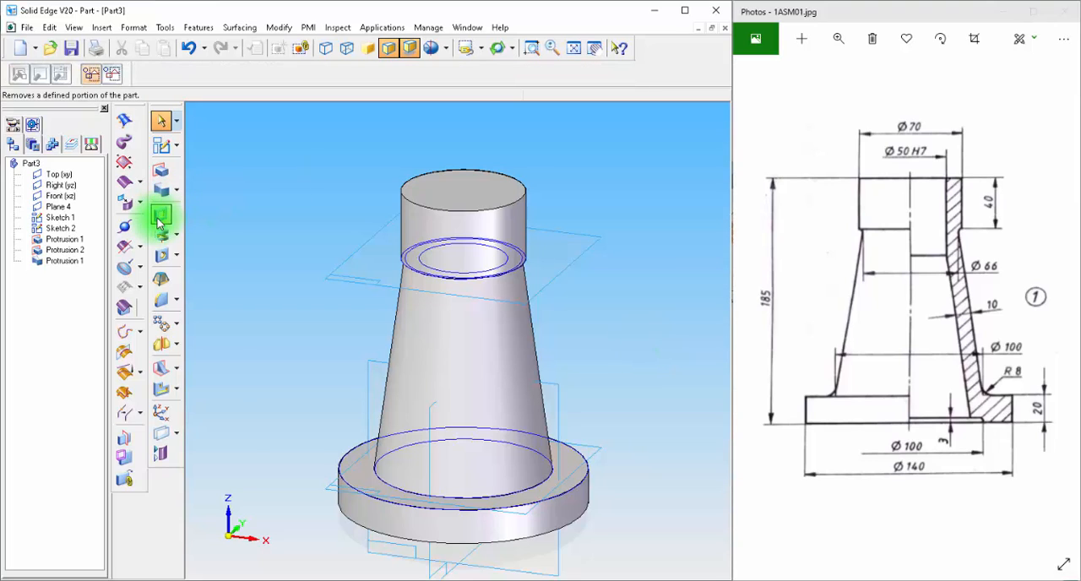
Step: Cut the 50 mm circle through the whole body with a symmetric extent of about 332 mm
{"action": "left_click", "coordinate": [159, 219]}
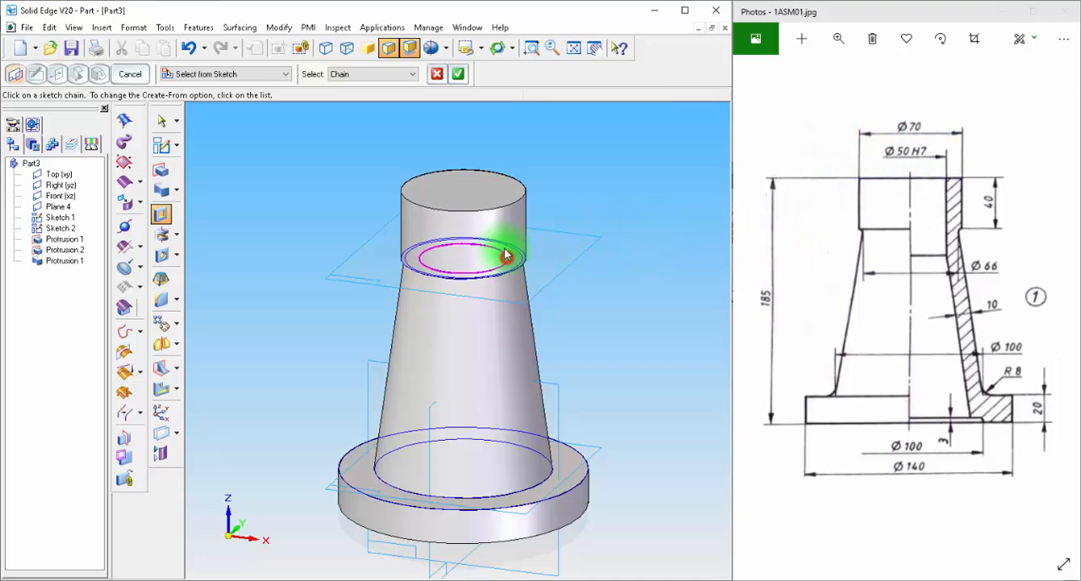
{"action": "left_click", "coordinate": [457, 74]}
{"action": "left_click", "coordinate": [188, 75]}
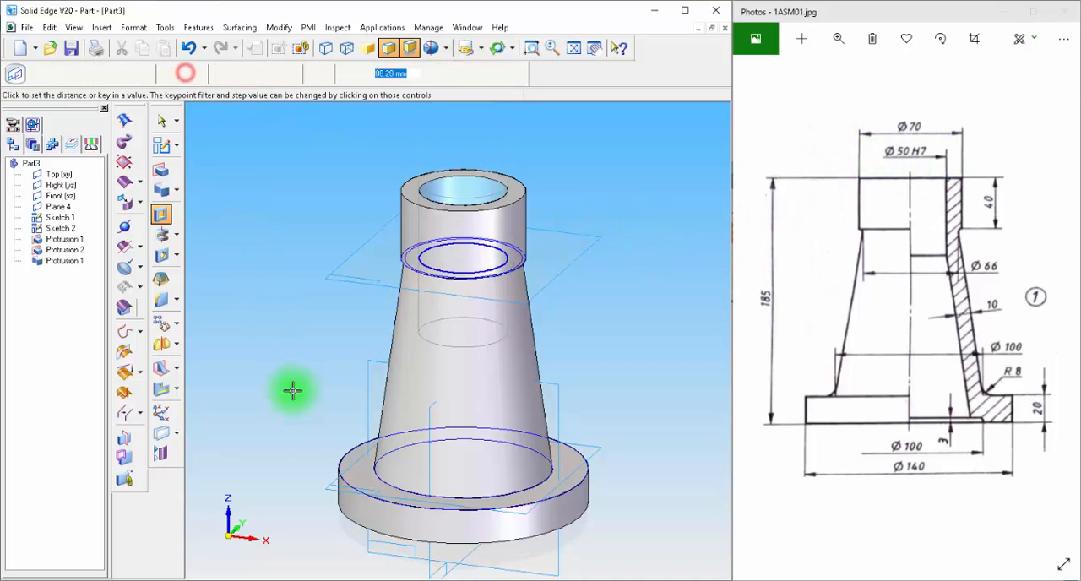
{"action": "left_click", "coordinate": [332, 532]}
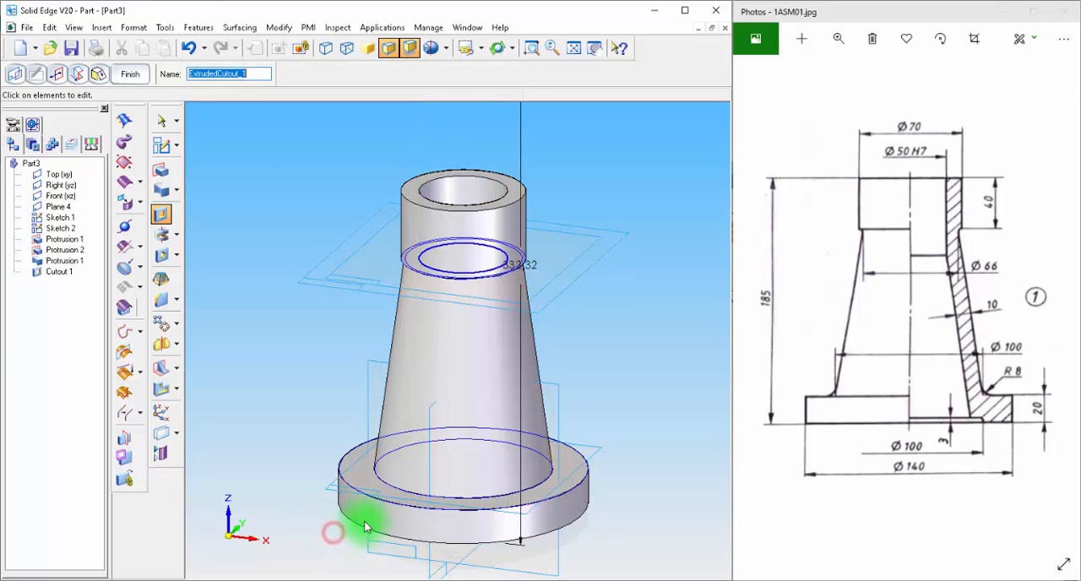
{"action": "left_click", "coordinate": [129, 74]}
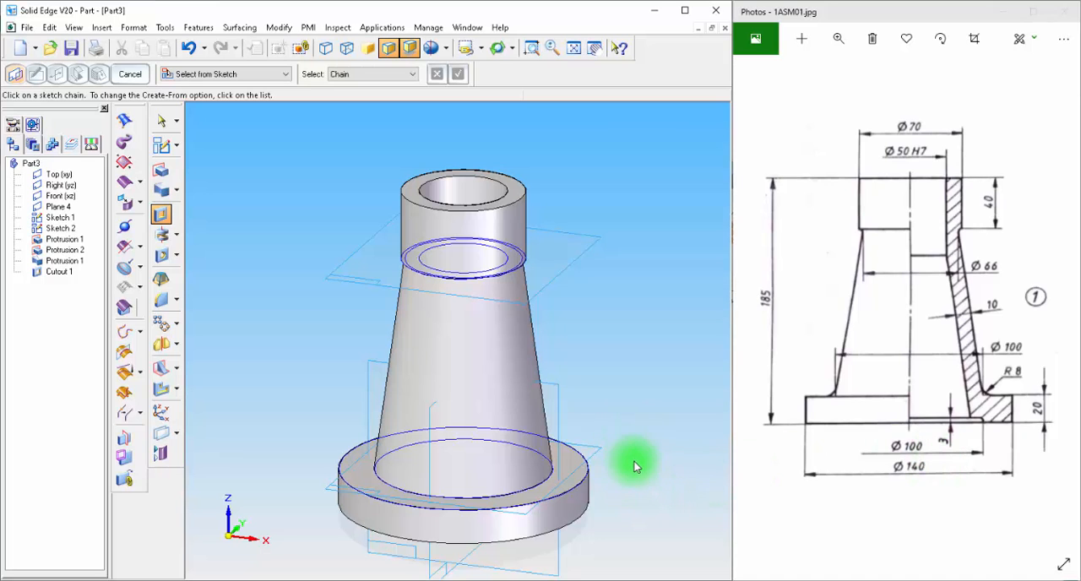
Step: Sketch a 100 mm diameter circle on the flange's underside, centred on the bore, and return to the model
{"action": "middle_click_drag", "start_coordinate": [638, 476], "coordinate": [639, 425]}
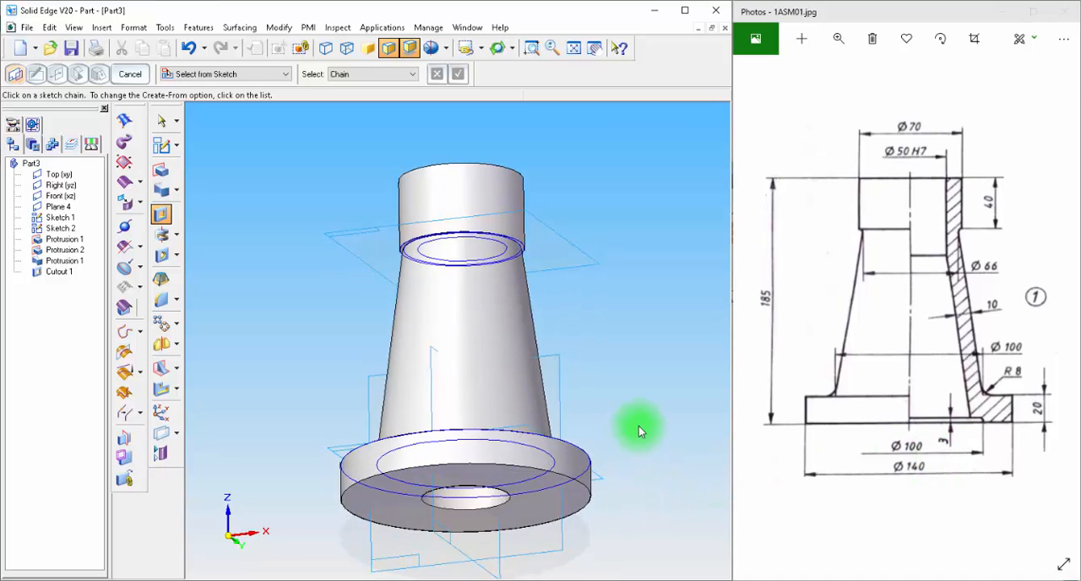
{"action": "left_click", "coordinate": [162, 146]}
{"action": "left_click", "coordinate": [571, 504]}
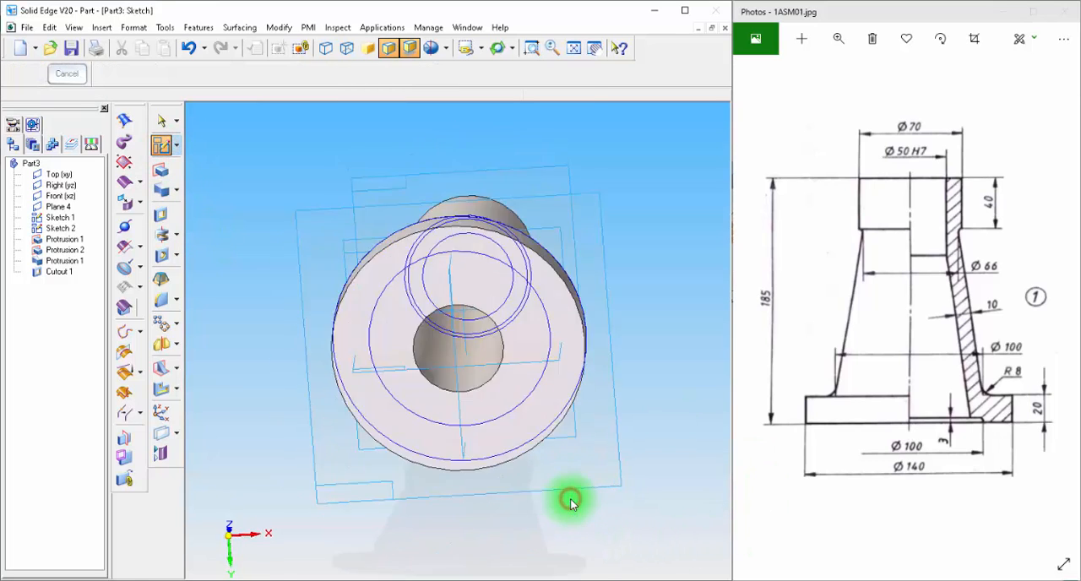
{"action": "left_click", "coordinate": [153, 215]}
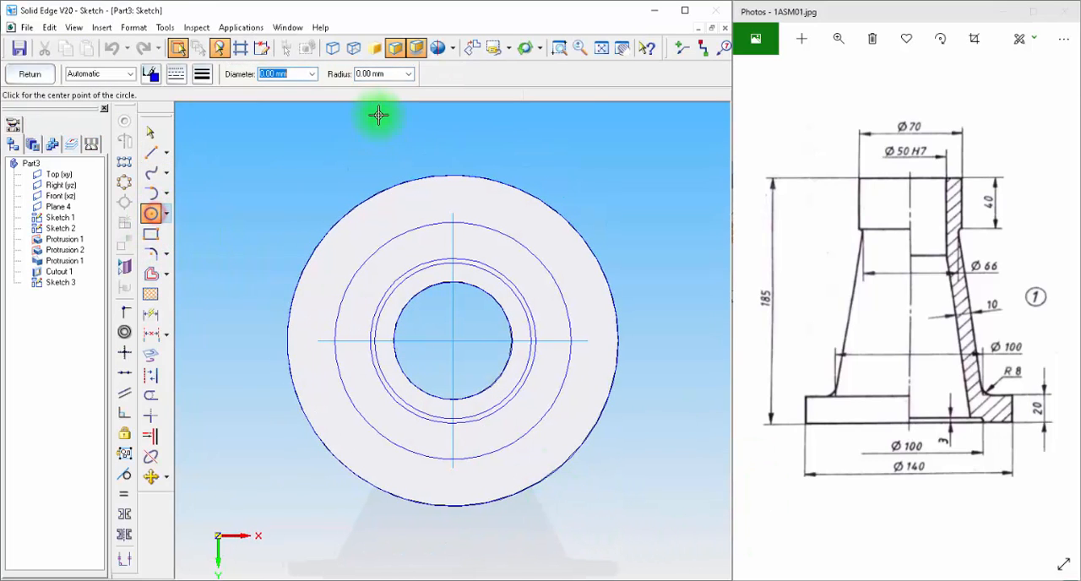
{"action": "left_click", "coordinate": [309, 75]}
{"action": "type", "text": "10"}
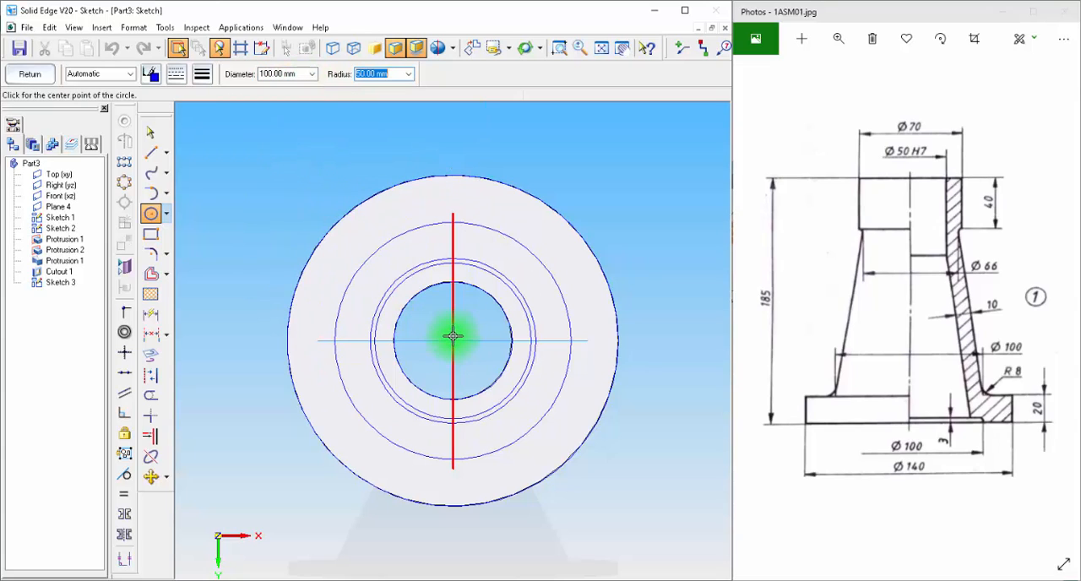
{"action": "left_click", "coordinate": [26, 73]}
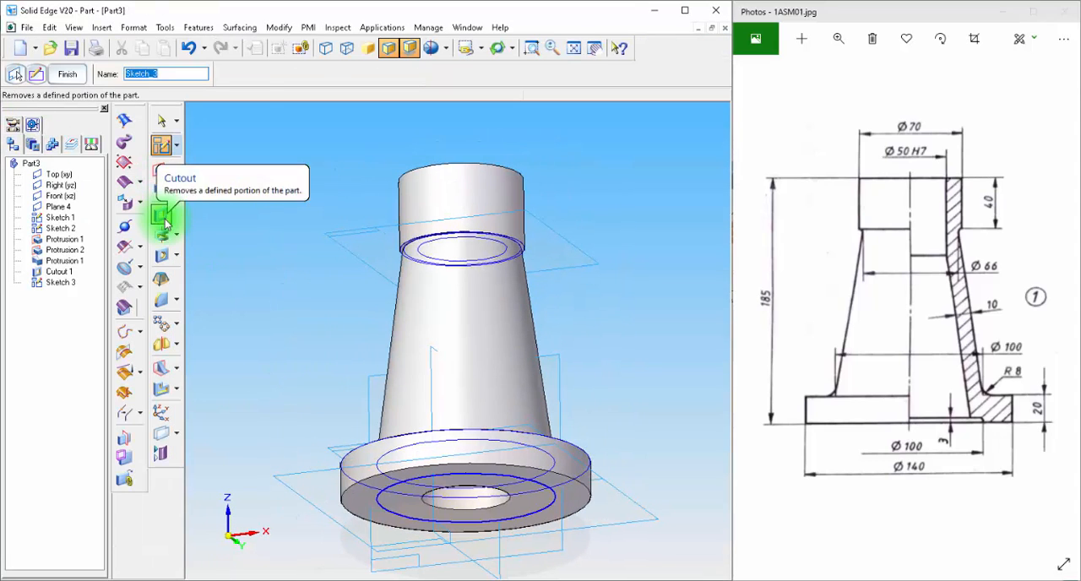
Step: Cut the 100 mm circle 3 mm deep into the underside of the flange
{"action": "left_click", "coordinate": [159, 214]}
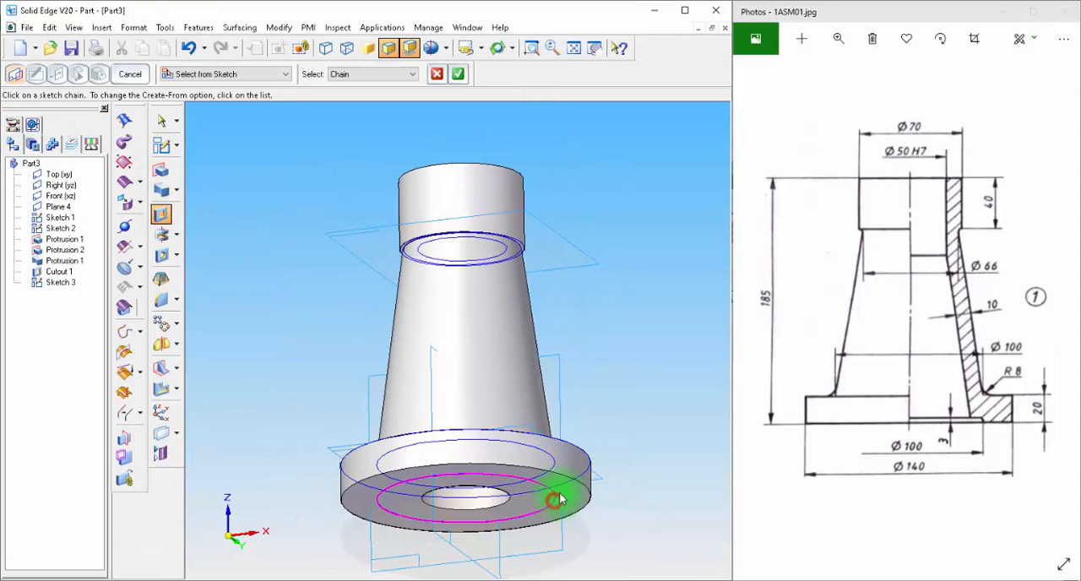
{"action": "left_click", "coordinate": [457, 74]}
{"action": "left_click", "coordinate": [389, 73]}
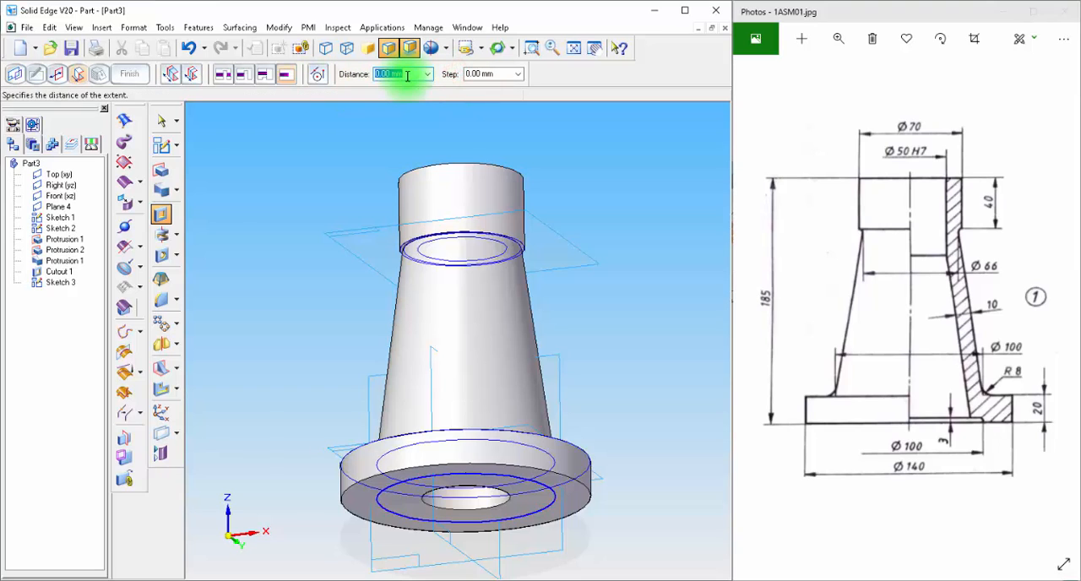
{"action": "type", "text": "3"}
{"action": "key", "text": "Return"}
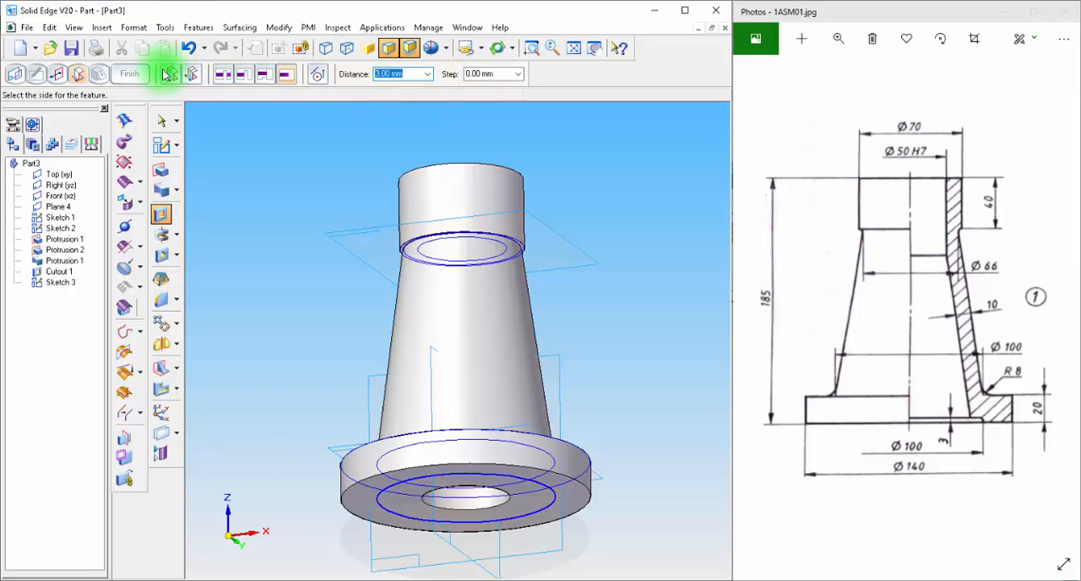
{"action": "left_click", "coordinate": [660, 328]}
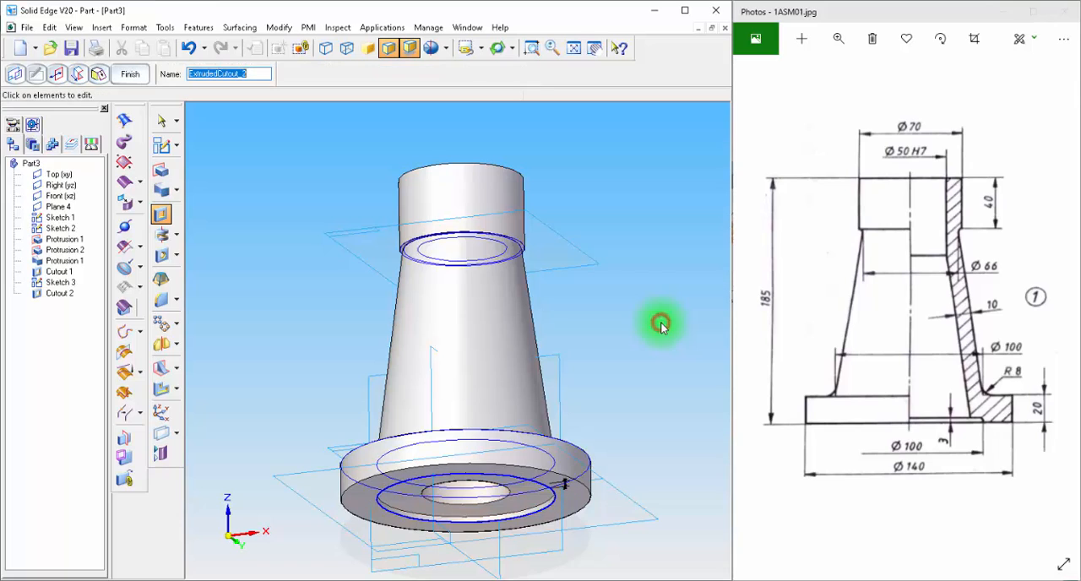
{"action": "left_click", "coordinate": [129, 73]}
{"action": "left_click", "coordinate": [163, 125]}
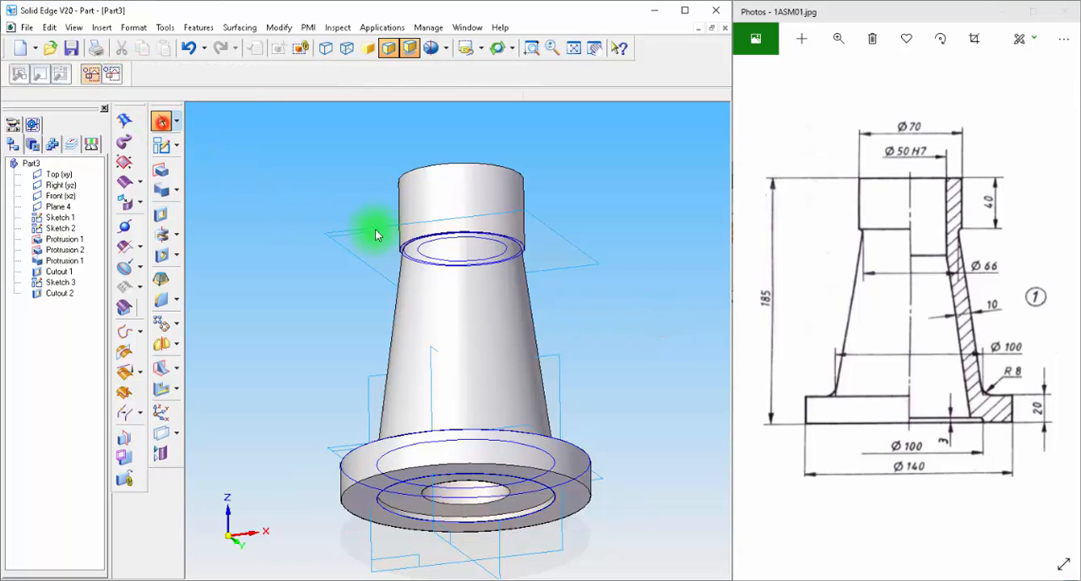
Step: Hide all sketches in the part
{"action": "left_click", "coordinate": [523, 394]}
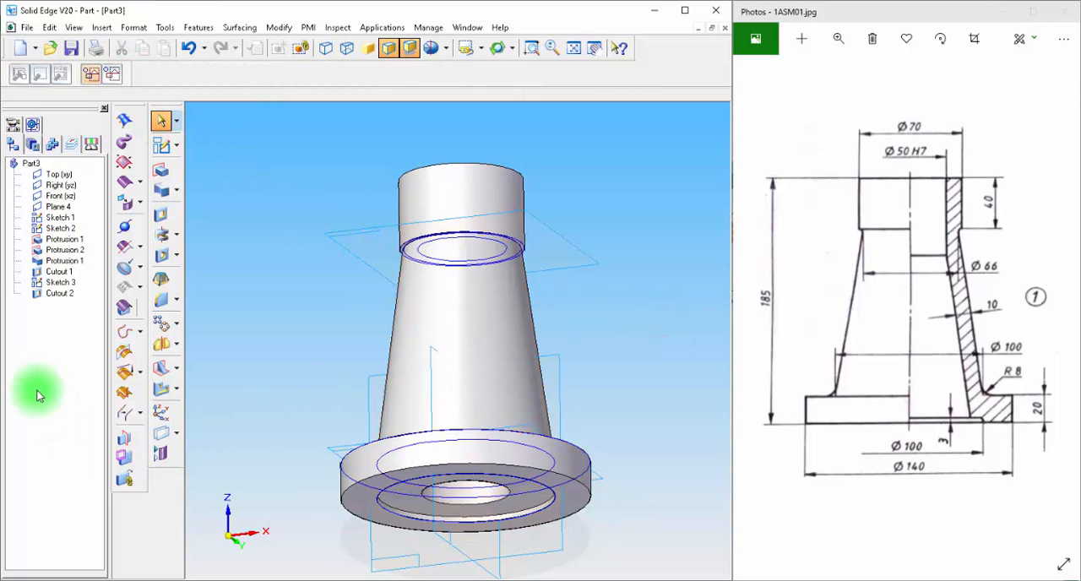
{"action": "right_click", "coordinate": [28, 347]}
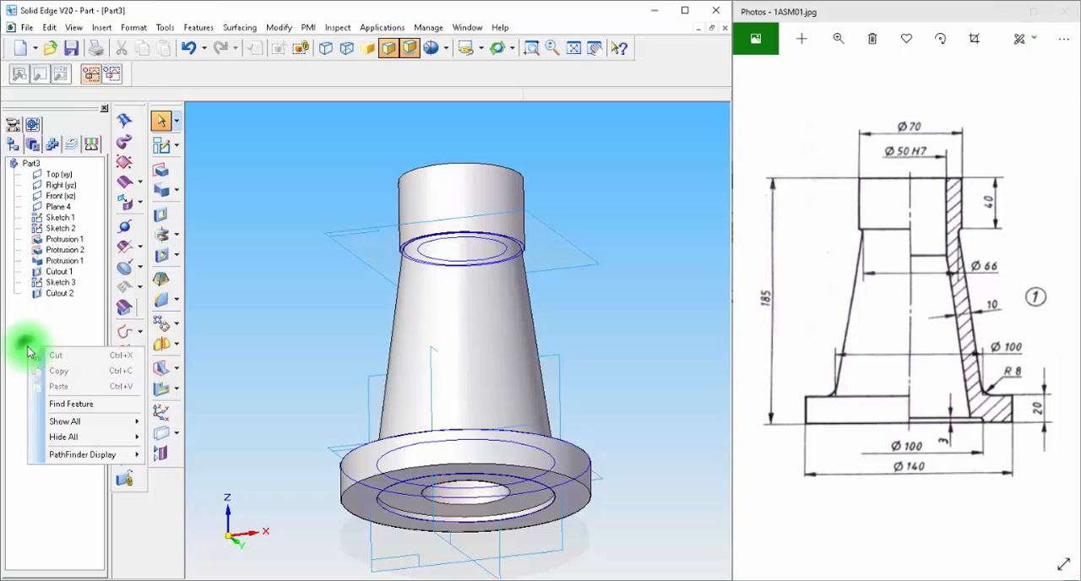
{"action": "left_click", "coordinate": [83, 435]}
{"action": "left_click", "coordinate": [178, 468]}
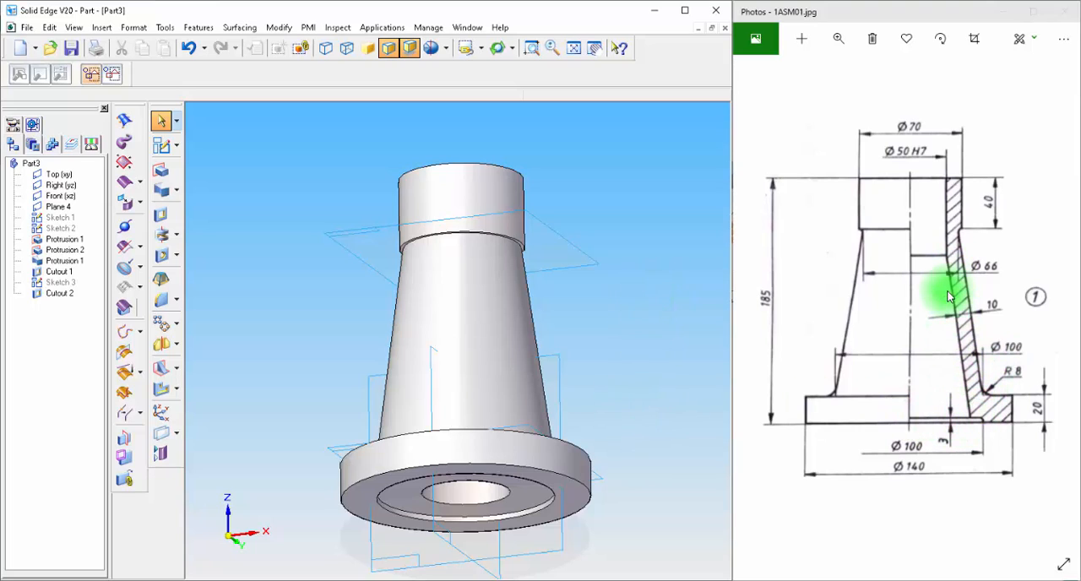
Step: Start a sketch on the Front (xz) plane and draw a slanted line inside the body from above the neck to below the flange
{"action": "left_click", "coordinate": [163, 146]}
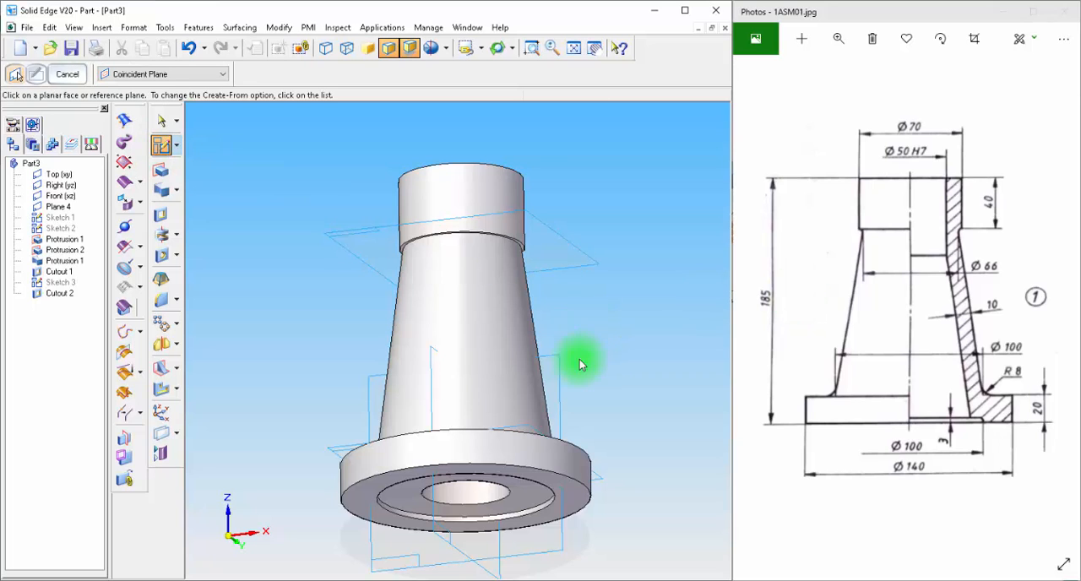
{"action": "left_click", "coordinate": [558, 377]}
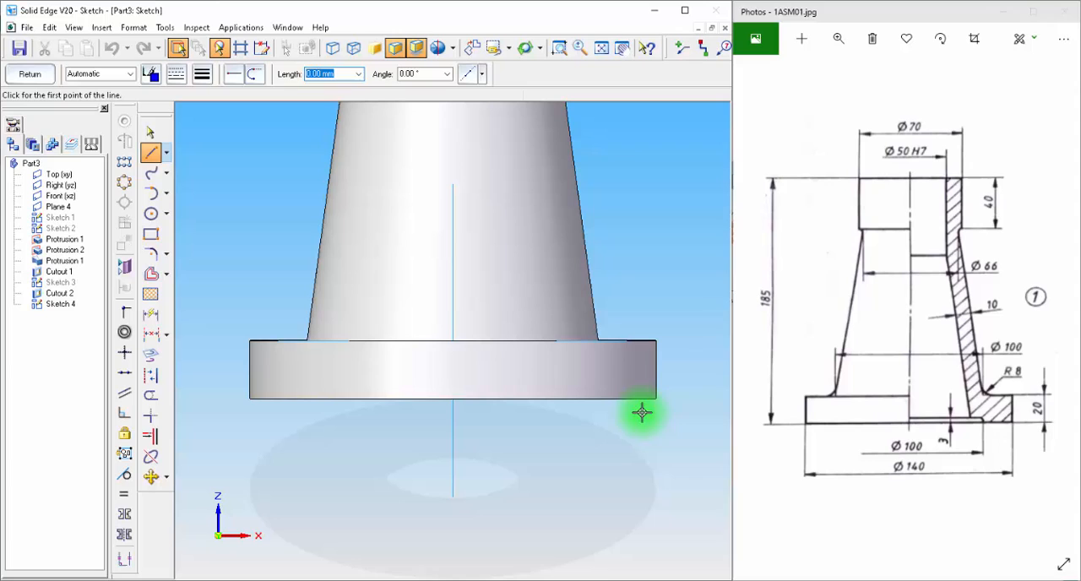
{"action": "left_click", "coordinate": [601, 53]}
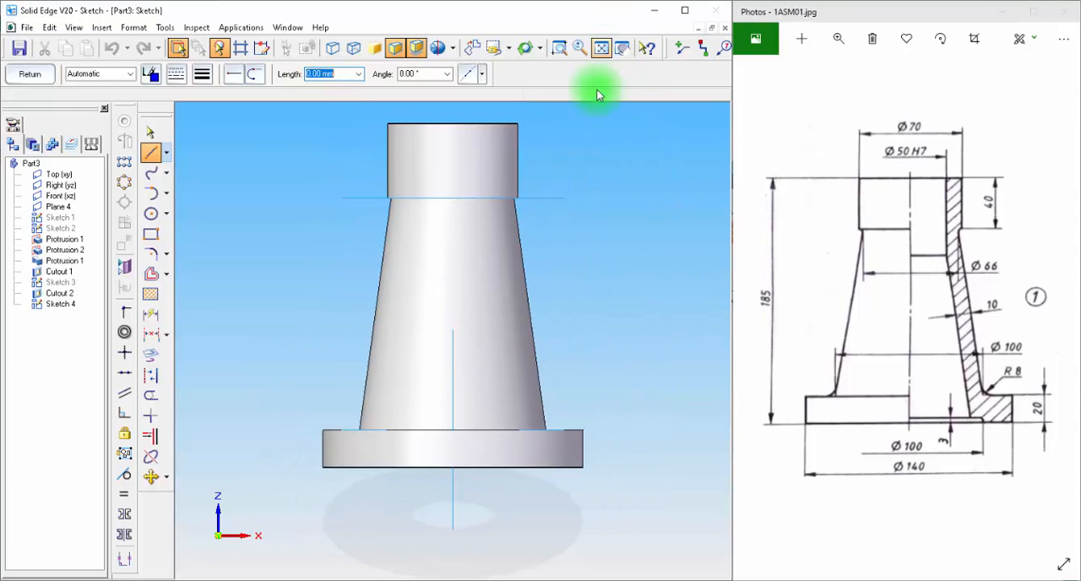
{"action": "left_click", "coordinate": [151, 154]}
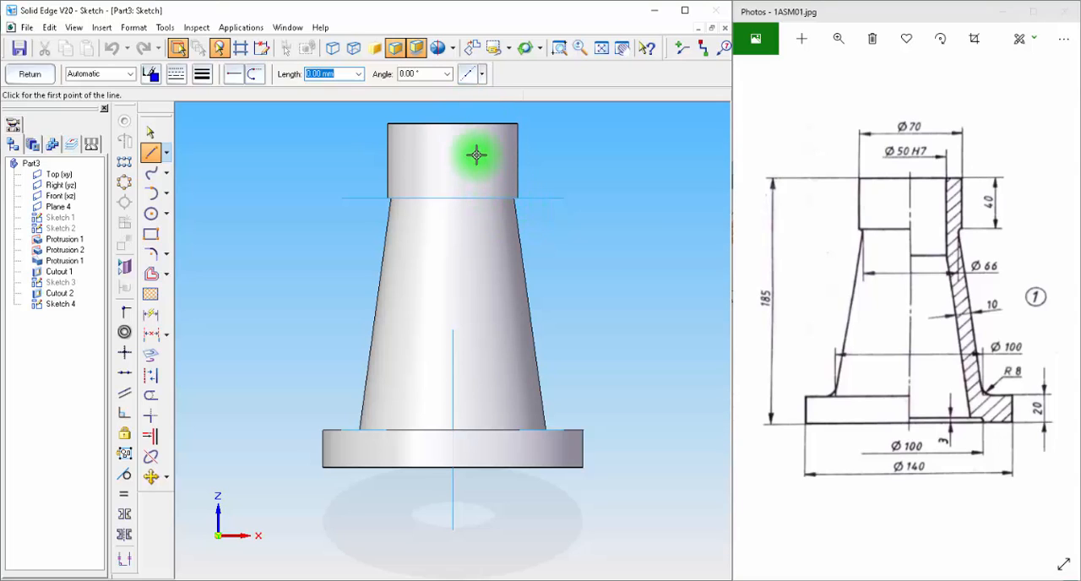
{"action": "left_click", "coordinate": [468, 113]}
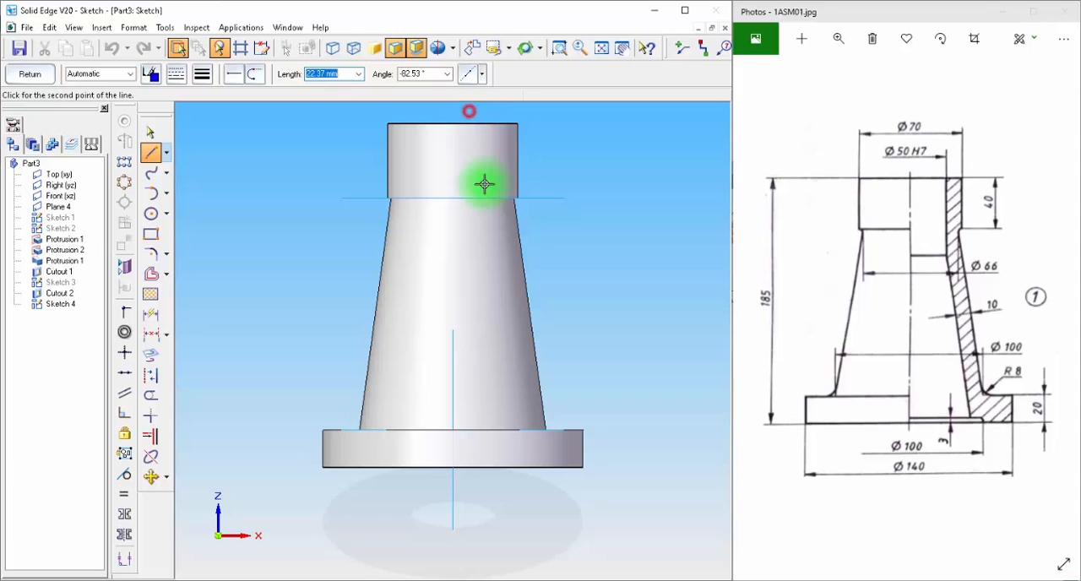
{"action": "left_click", "coordinate": [526, 505]}
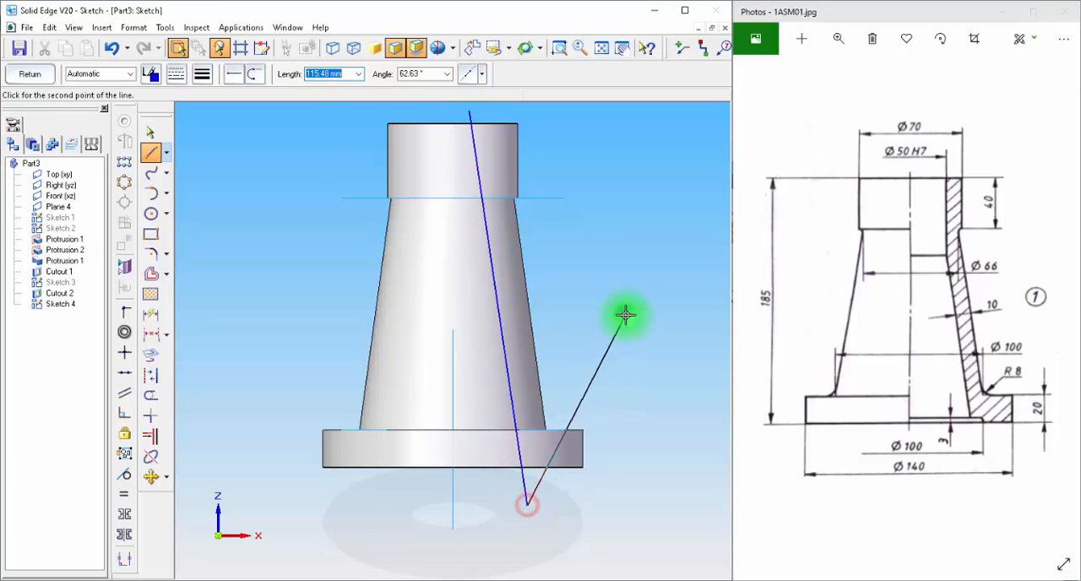
{"action": "right_click", "coordinate": [626, 315]}
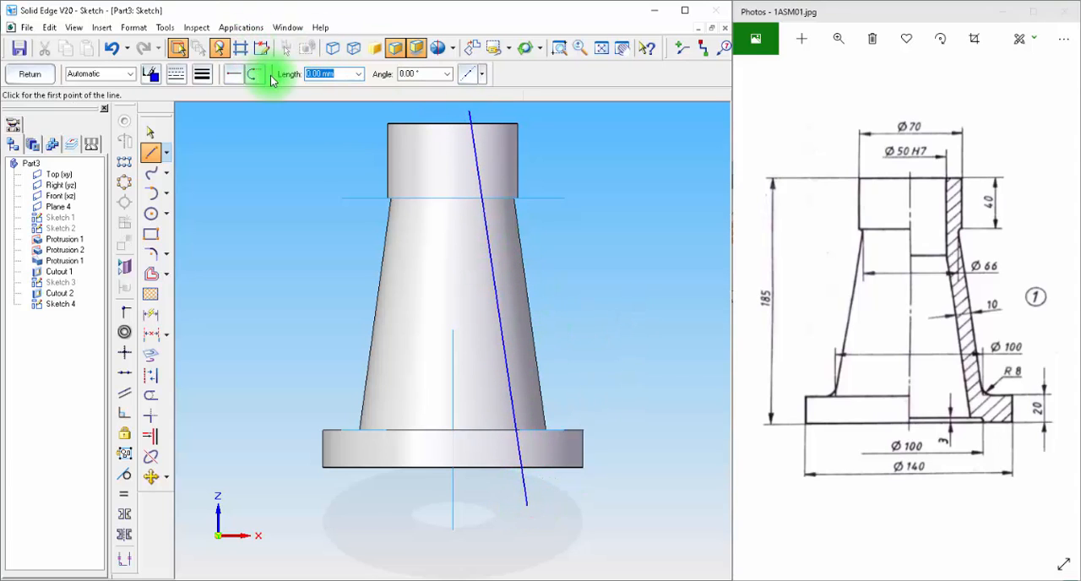
Step: Show the hidden edges and make the slanted line parallel to the body's right tapered edge
{"action": "left_click", "coordinate": [354, 49]}
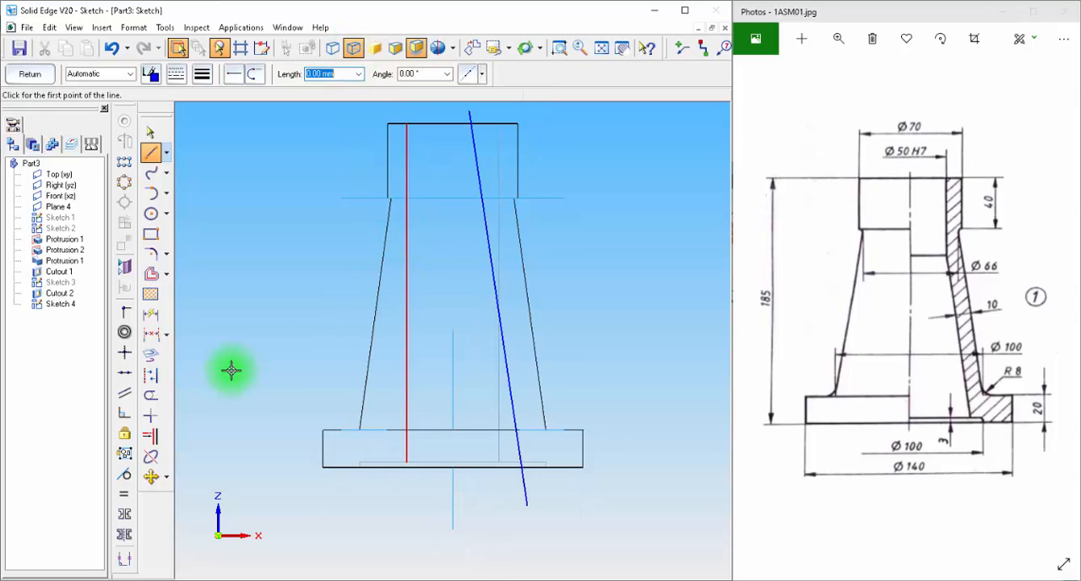
{"action": "left_click", "coordinate": [124, 397]}
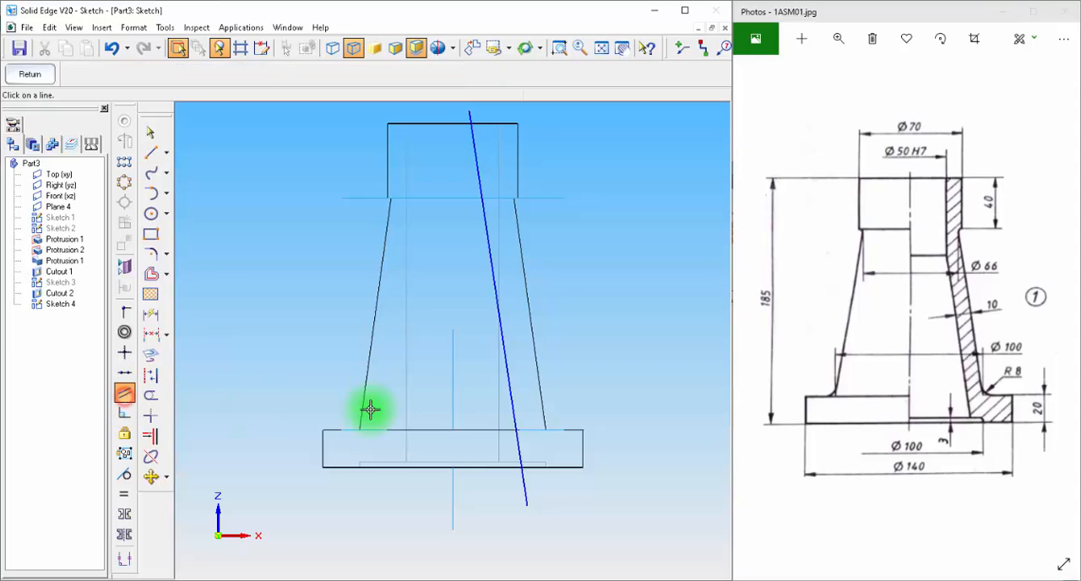
{"action": "left_click", "coordinate": [486, 259]}
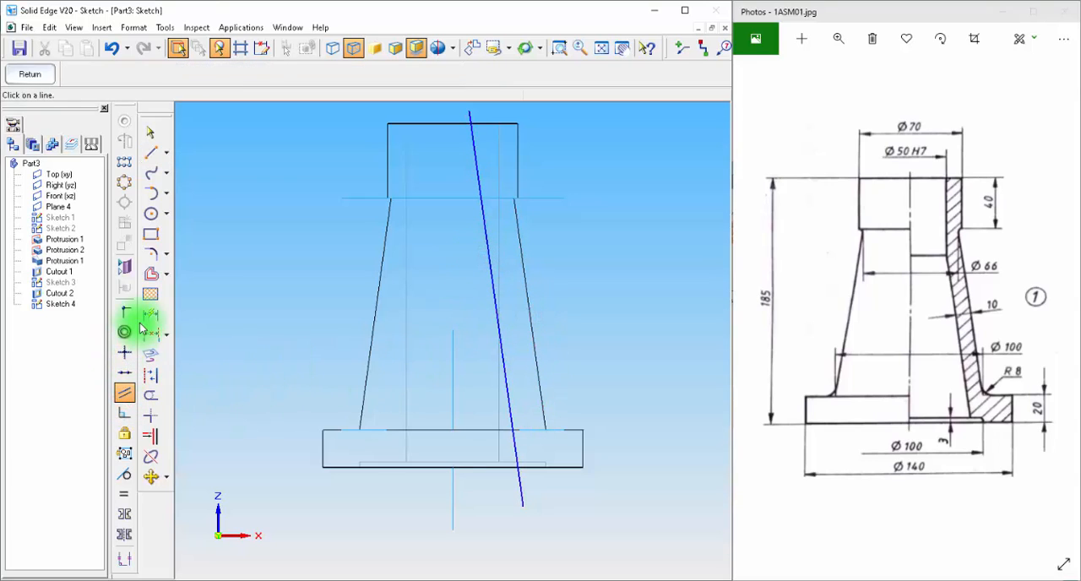
Step: Dimension the distance between the body's right tapered edge and the slanted line, setting it to 10 mm
{"action": "left_click_drag", "start_coordinate": [142, 328], "coordinate": [209, 337]}
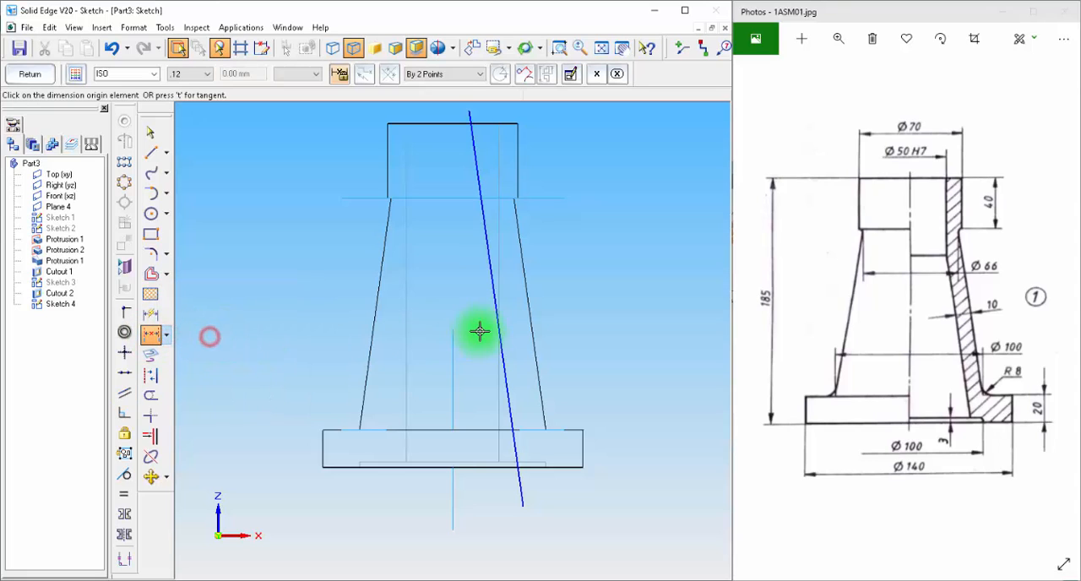
{"action": "left_click", "coordinate": [517, 234]}
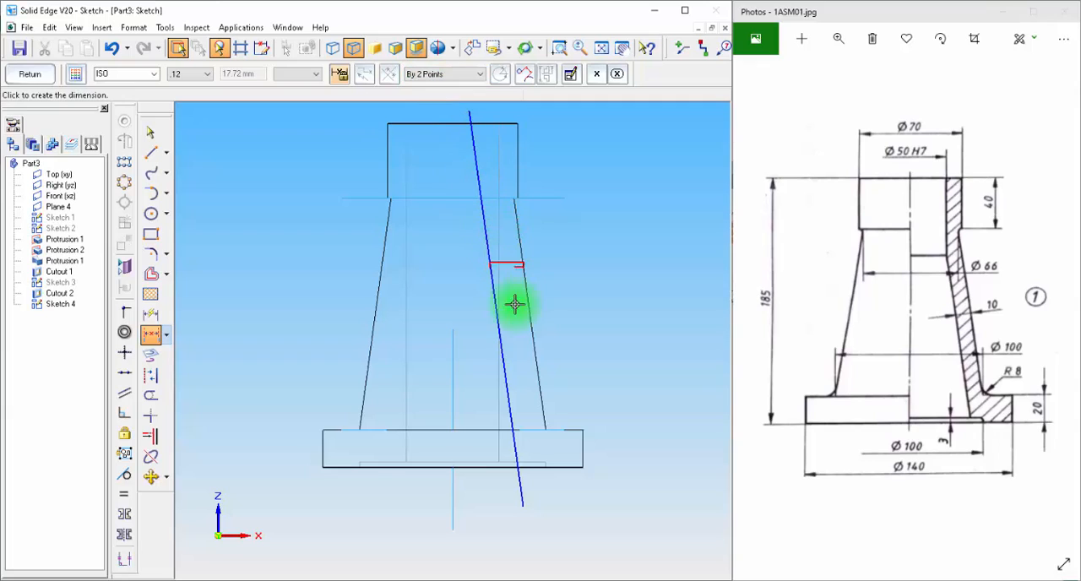
{"action": "left_click", "coordinate": [547, 520]}
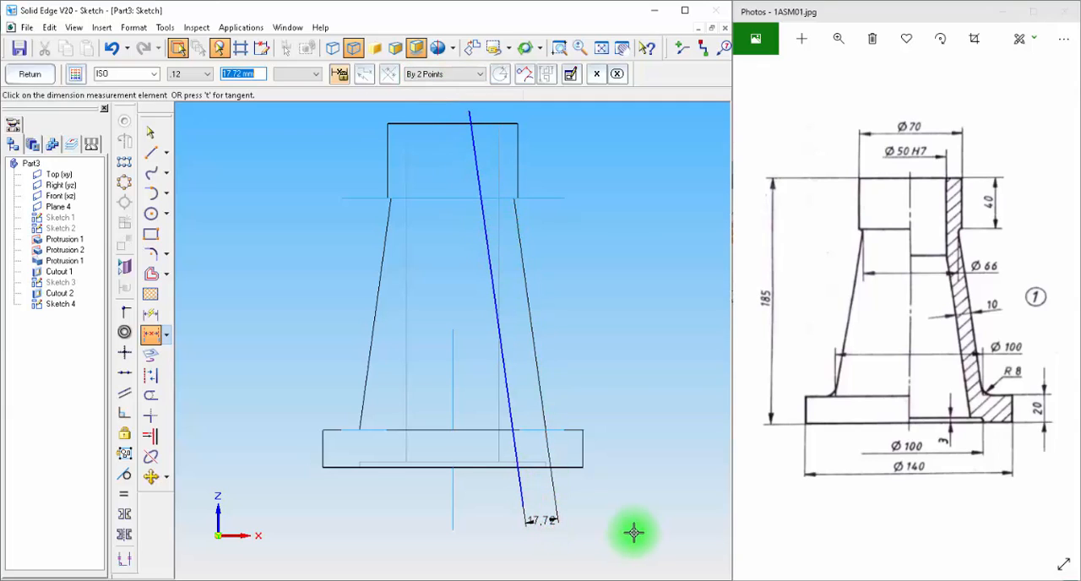
{"action": "key", "text": "Return"}
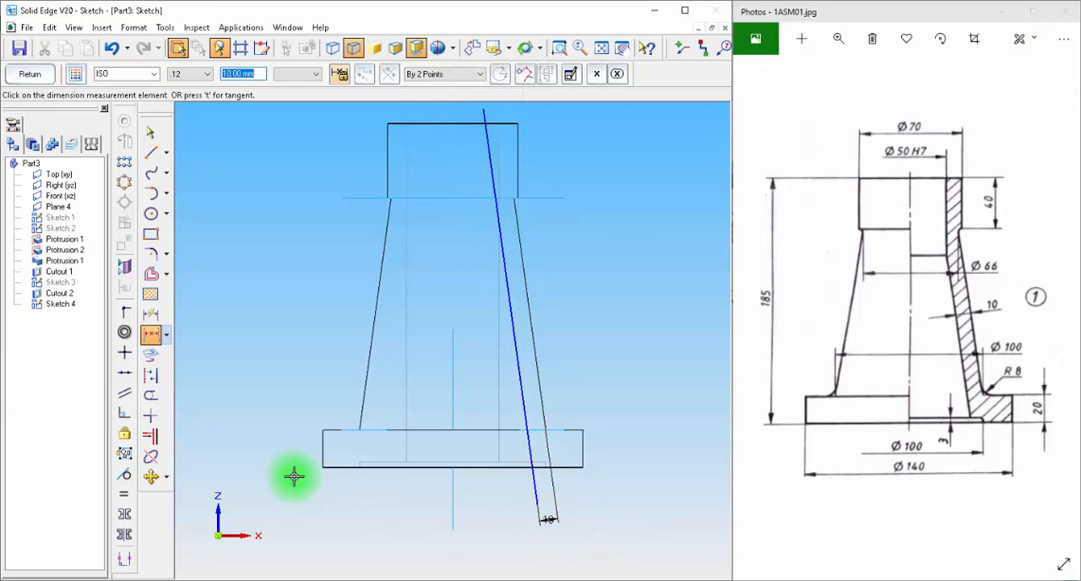
Step: Close the profile with horizontal end lines and a vertical line about 213 mm long on the body's axis, and finish the sketch
{"action": "left_click", "coordinate": [151, 152]}
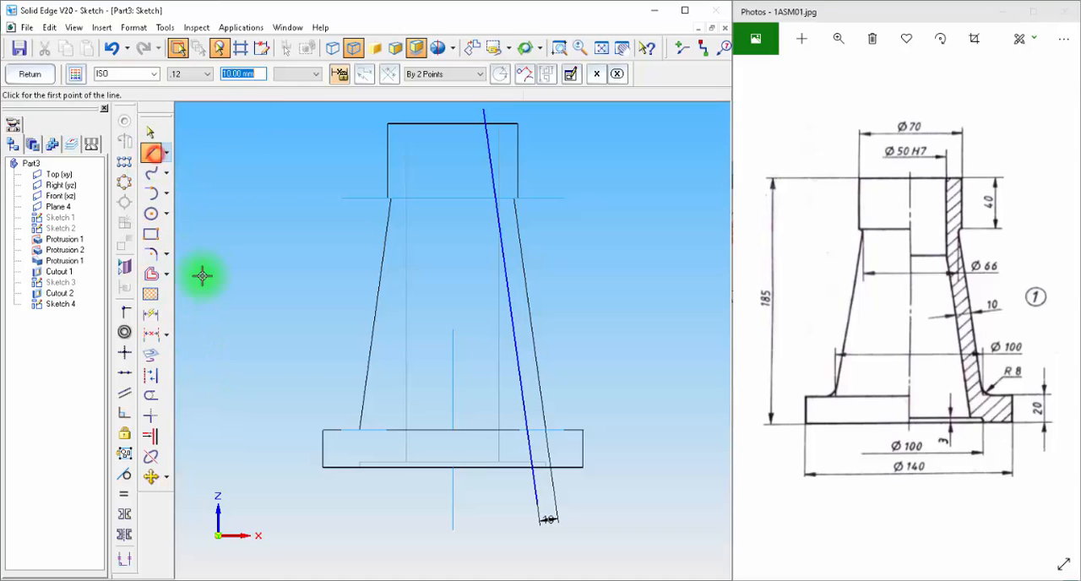
{"action": "left_click", "coordinate": [537, 504]}
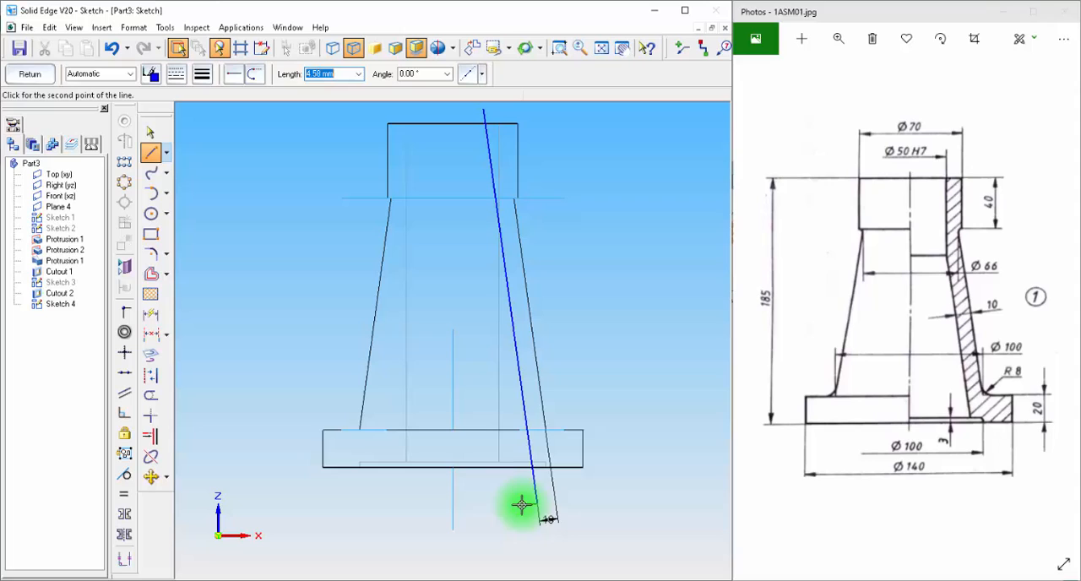
{"action": "left_click", "coordinate": [452, 504]}
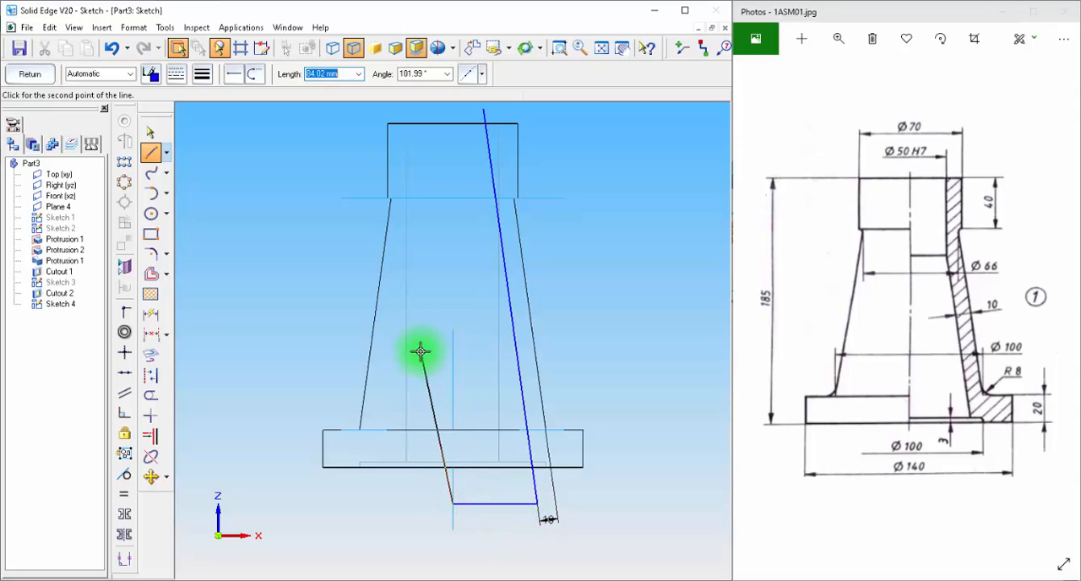
{"action": "left_click", "coordinate": [452, 110]}
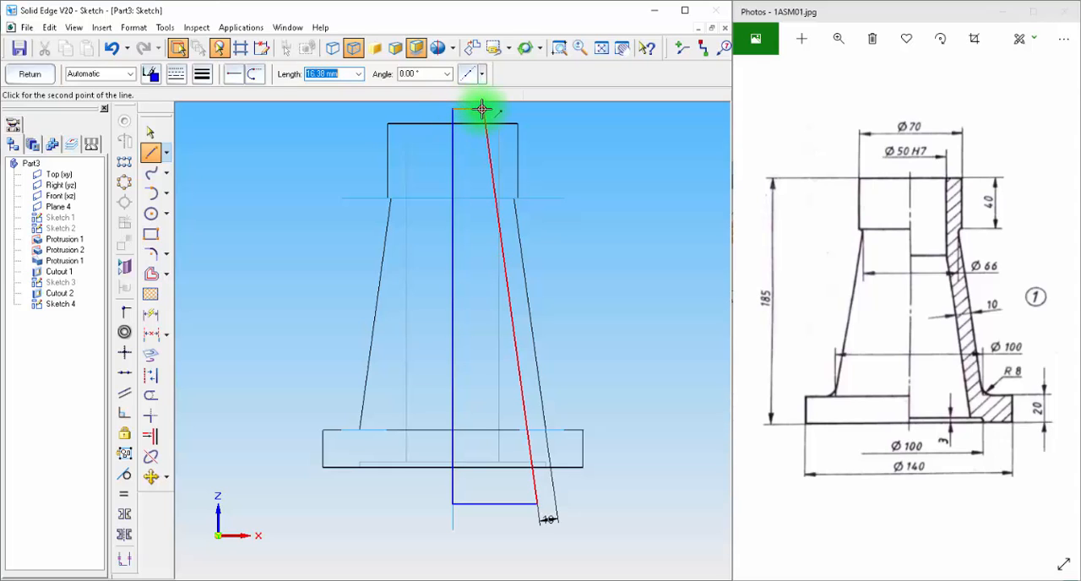
{"action": "left_click", "coordinate": [482, 108]}
{"action": "left_click", "coordinate": [30, 74]}
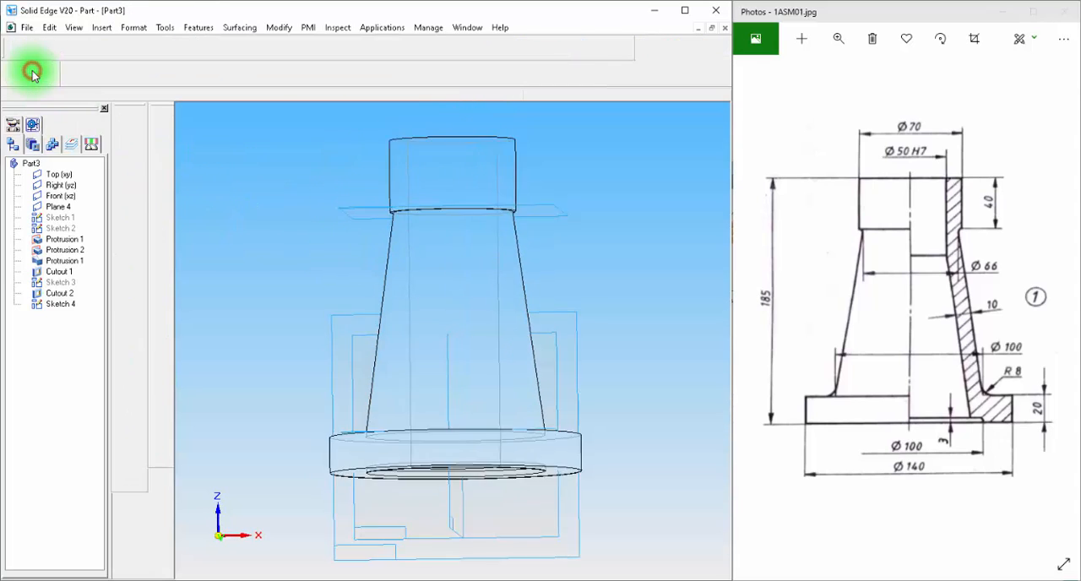
{"action": "left_click", "coordinate": [61, 73]}
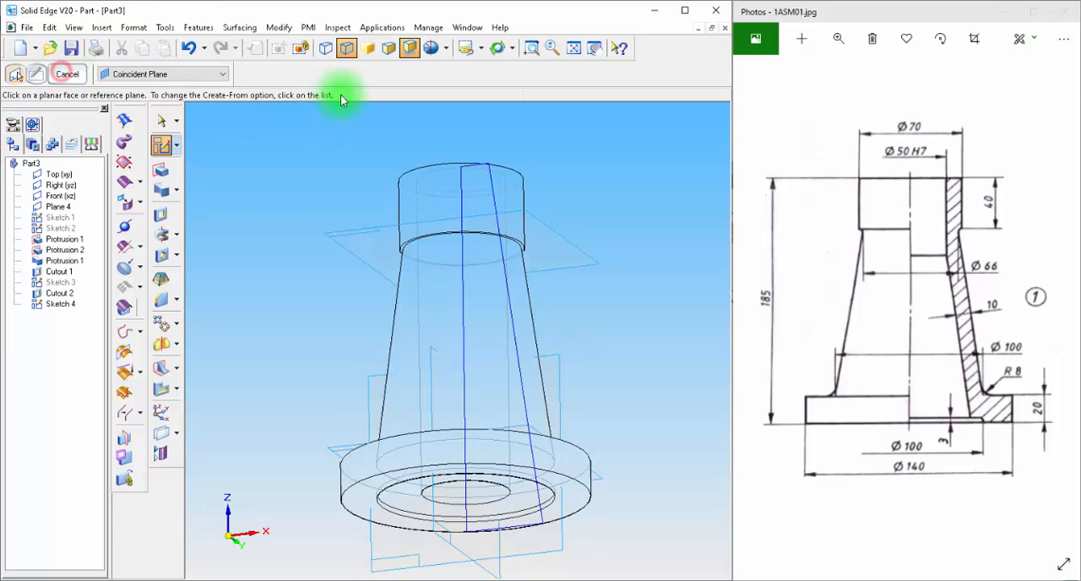
Step: Restore shaded display with visible edges and make a 360° revolved cutout of the closed profile about its vertical line
{"action": "left_click", "coordinate": [388, 50]}
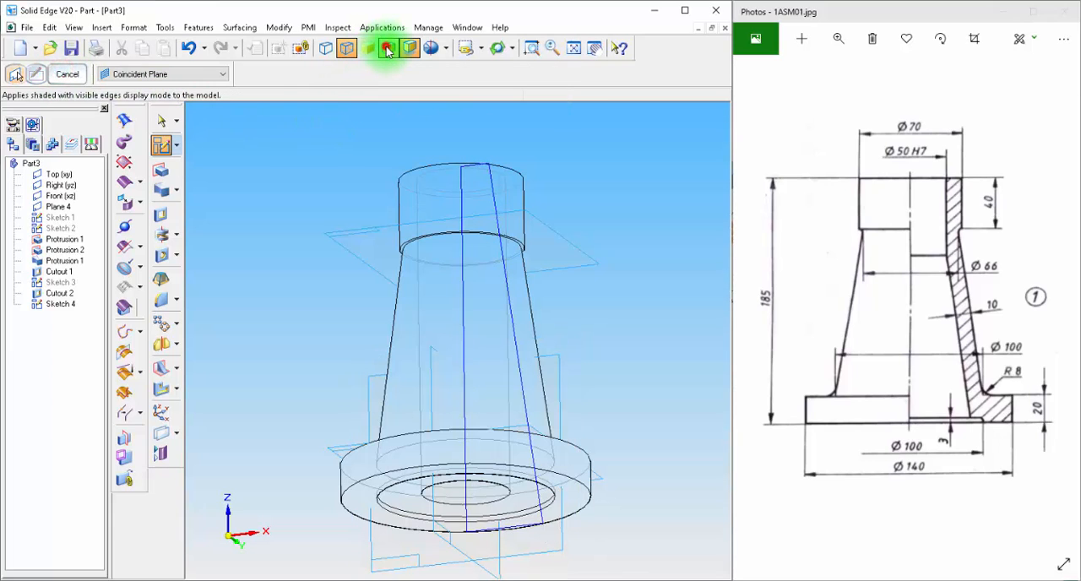
{"action": "middle_click_drag", "start_coordinate": [310, 204], "coordinate": [291, 262]}
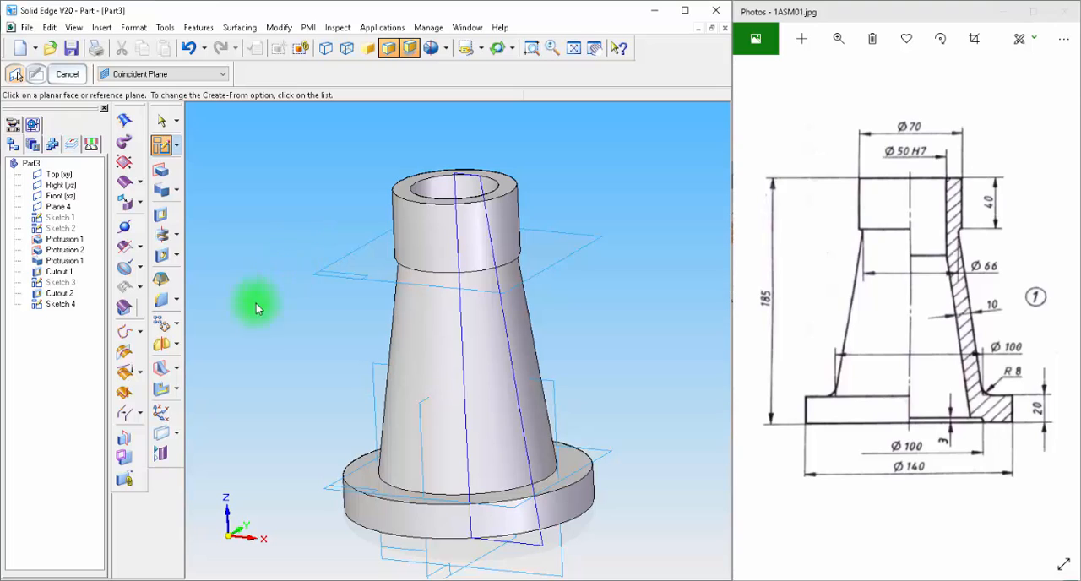
{"action": "left_click", "coordinate": [175, 235]}
{"action": "left_click", "coordinate": [249, 238]}
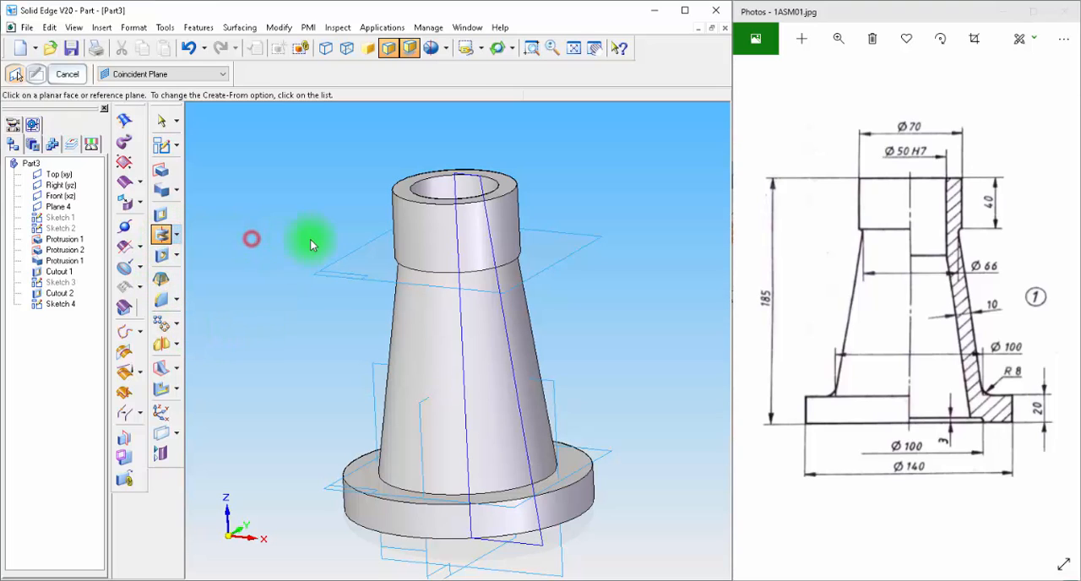
{"action": "left_click", "coordinate": [459, 175]}
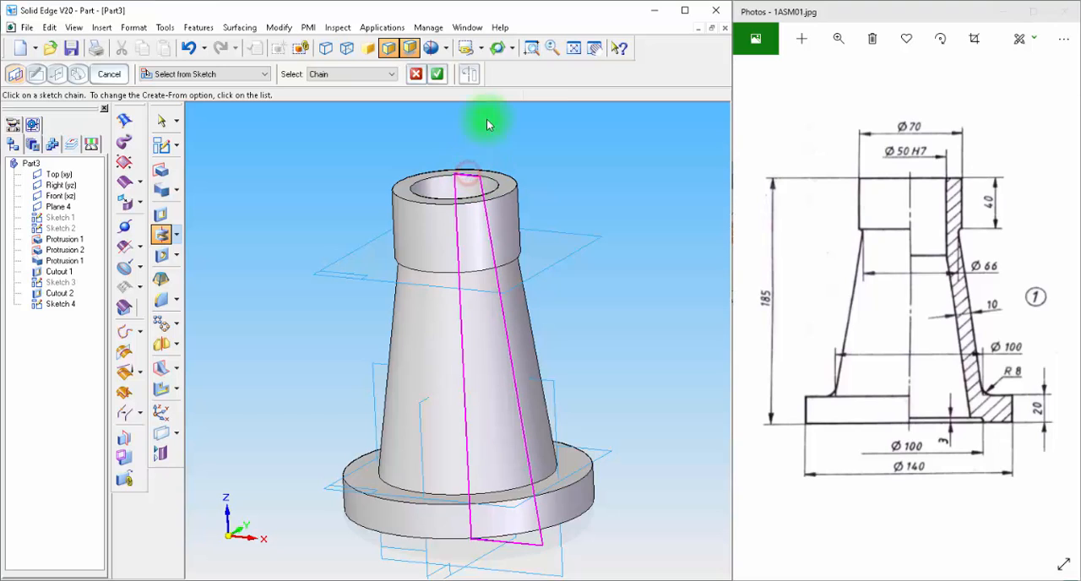
{"action": "left_click", "coordinate": [437, 73]}
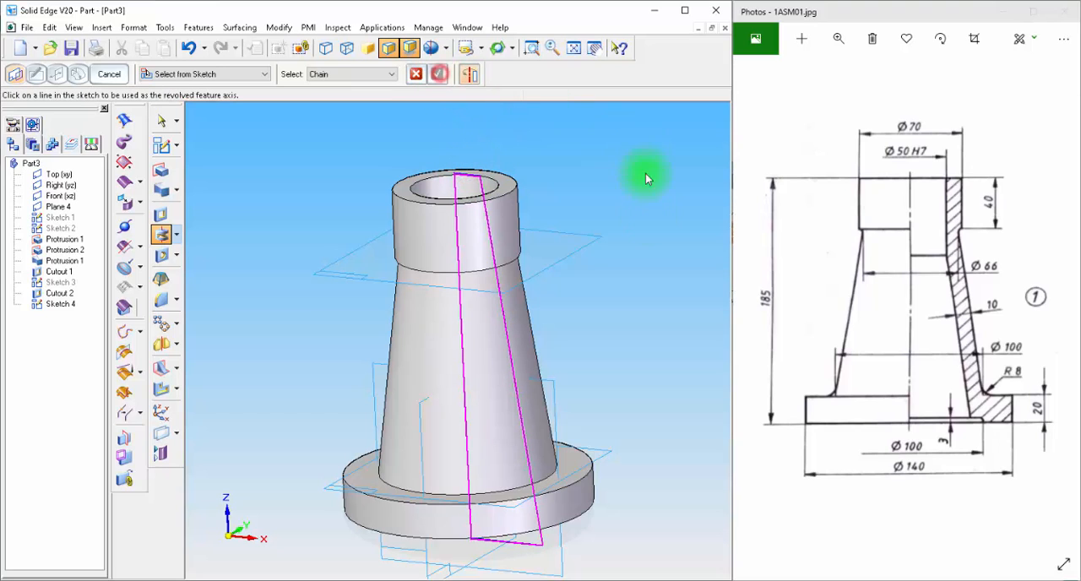
{"action": "left_click", "coordinate": [457, 254]}
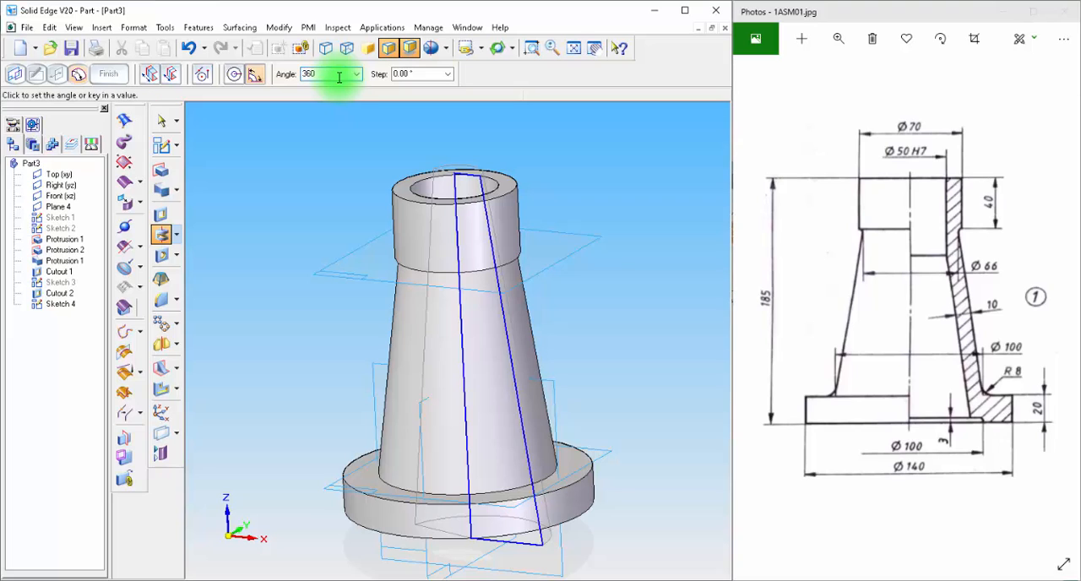
{"action": "left_click", "coordinate": [587, 327]}
{"action": "mouse_move", "coordinate": [671, 520]}
{"action": "middle_mouse_down"}
{"action": "mouse_move", "coordinate": [653, 395]}
{"action": "mouse_move", "coordinate": [660, 413]}
{"action": "mouse_move", "coordinate": [636, 489]}
{"action": "mouse_move", "coordinate": [662, 486]}
{"action": "mouse_move", "coordinate": [678, 534]}
{"action": "middle_mouse_up"}
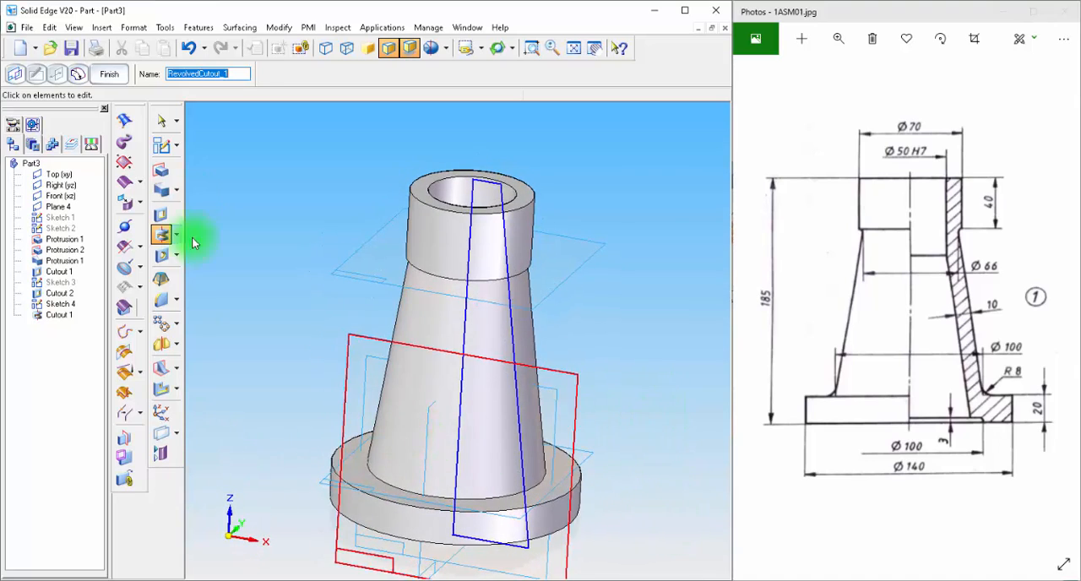
{"action": "left_click", "coordinate": [161, 120]}
Step: Hide all sketches and all reference planes in the part
{"action": "right_click", "coordinate": [46, 411]}
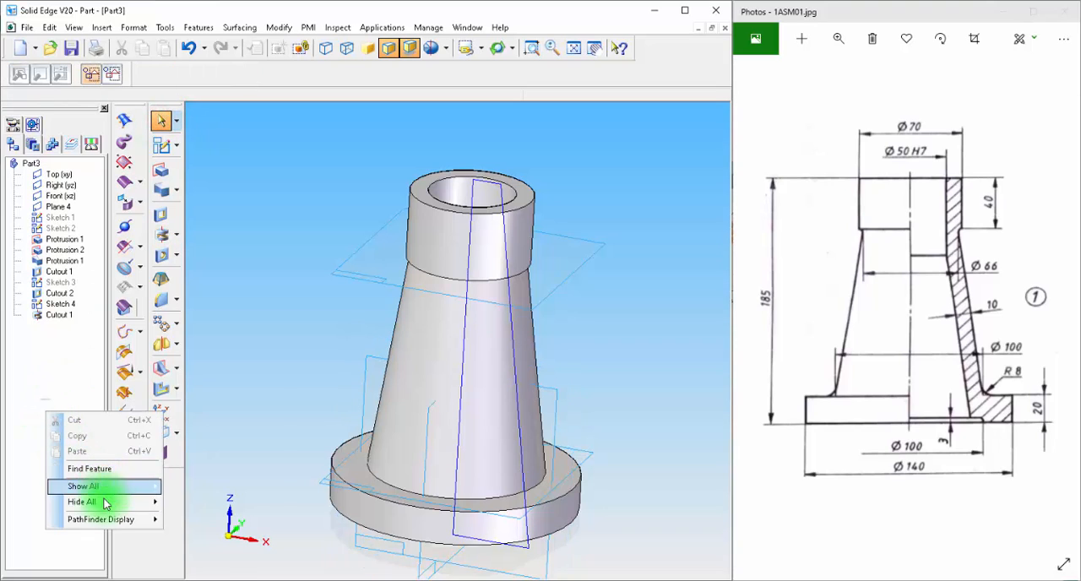
{"action": "mouse_move", "coordinate": [84, 502]}
{"action": "left_click", "coordinate": [227, 422]}
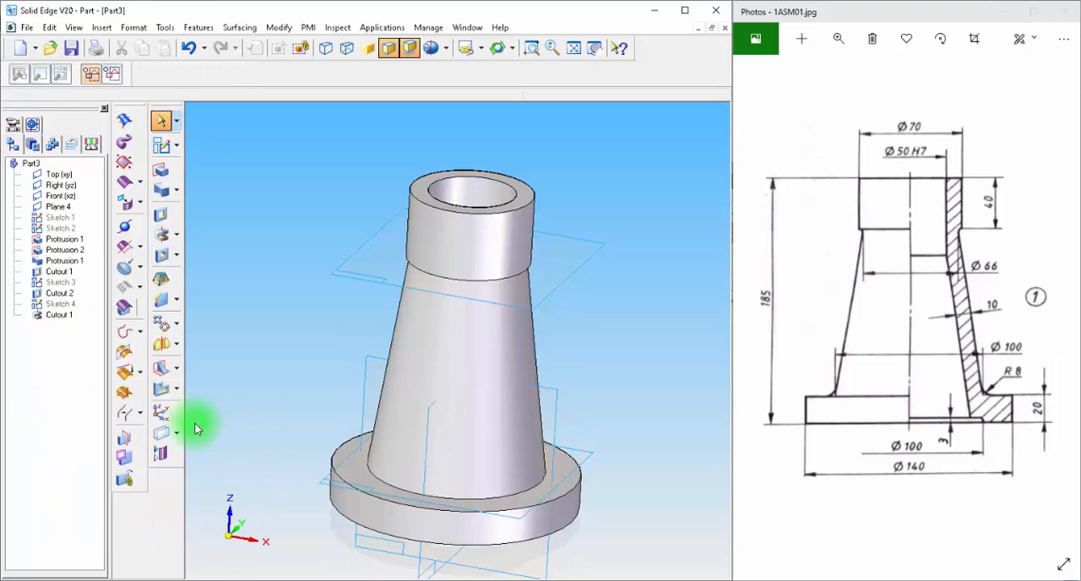
{"action": "right_click", "coordinate": [43, 374]}
{"action": "mouse_move", "coordinate": [93, 468]}
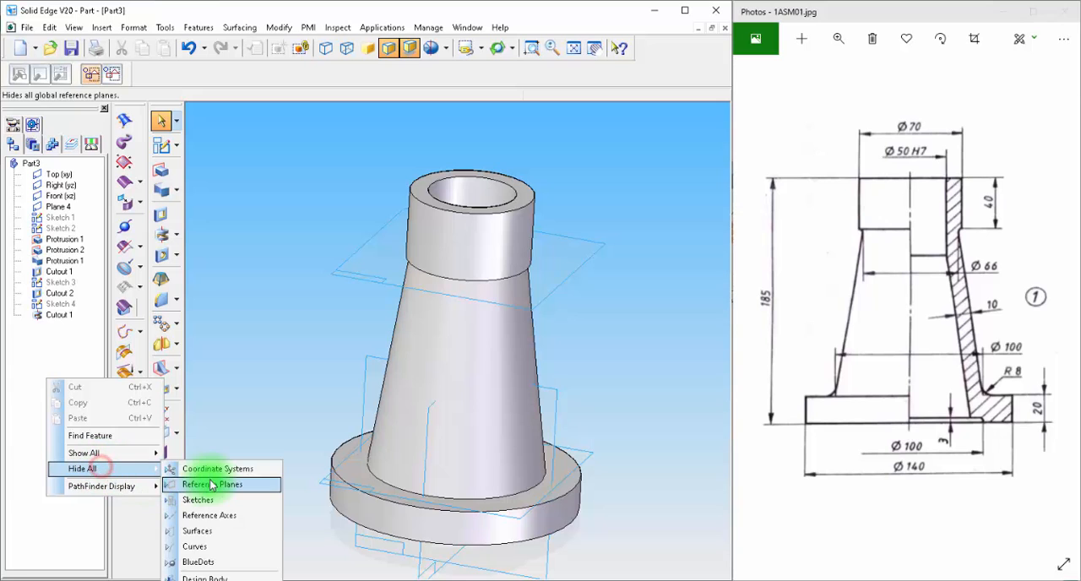
{"action": "left_click", "coordinate": [212, 481]}
Step: Round the edge where the tapered body meets the flange with an 8 mm radius
{"action": "mouse_move", "coordinate": [269, 340]}
{"action": "middle_mouse_down"}
{"action": "mouse_move", "coordinate": [335, 251]}
{"action": "mouse_move", "coordinate": [311, 265]}
{"action": "mouse_move", "coordinate": [342, 269]}
{"action": "mouse_move", "coordinate": [321, 330]}
{"action": "mouse_move", "coordinate": [337, 359]}
{"action": "mouse_move", "coordinate": [313, 331]}
{"action": "mouse_move", "coordinate": [402, 368]}
{"action": "middle_mouse_up"}
{"action": "left_click", "coordinate": [402, 369]}
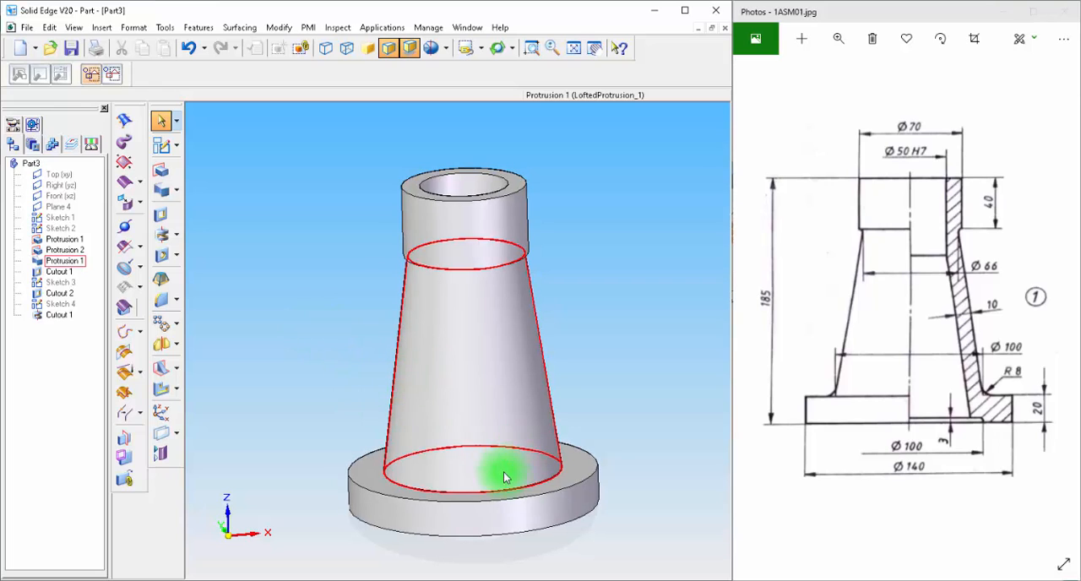
{"action": "left_click", "coordinate": [997, 401]}
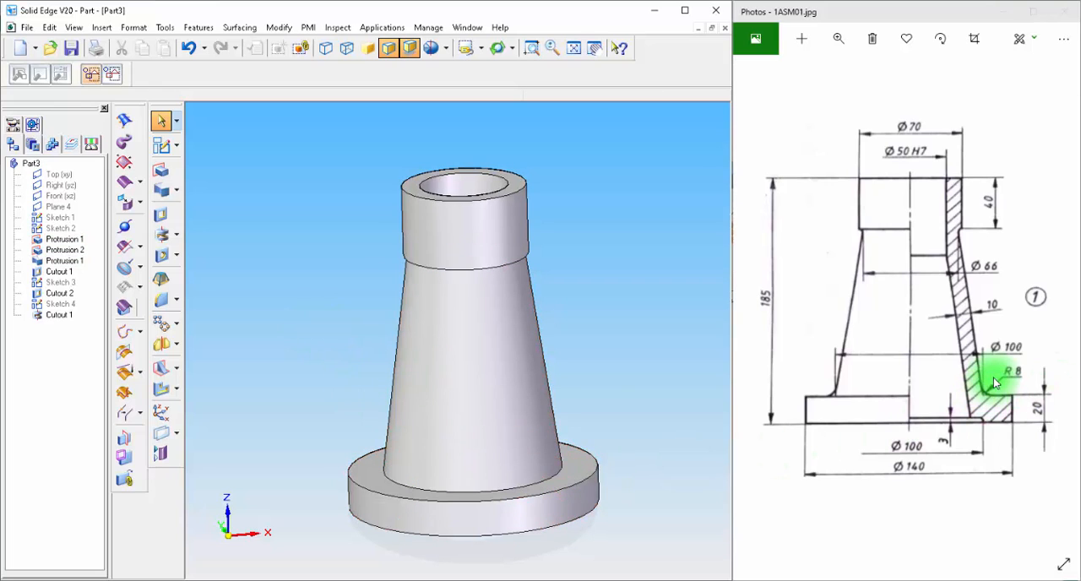
{"action": "left_click", "coordinate": [163, 303]}
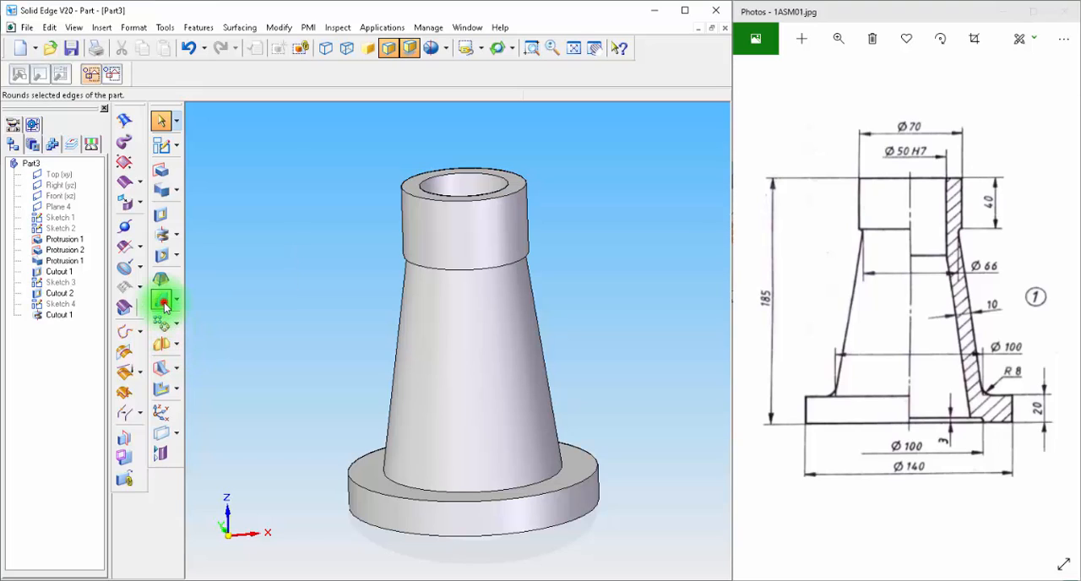
{"action": "left_click", "coordinate": [557, 474]}
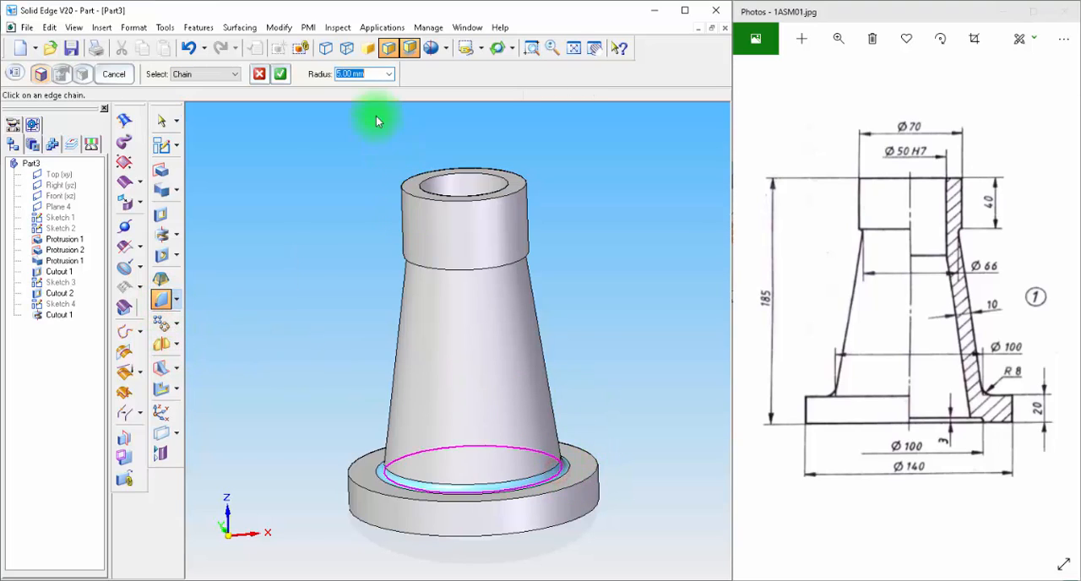
{"action": "left_click", "coordinate": [350, 74]}
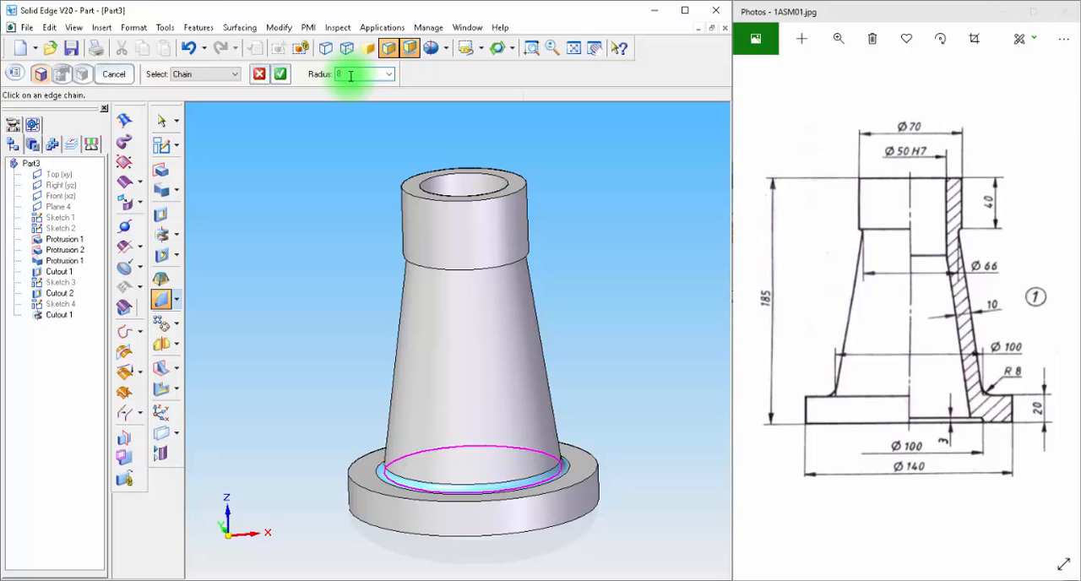
{"action": "left_click", "coordinate": [281, 74]}
{"action": "left_click", "coordinate": [117, 74]}
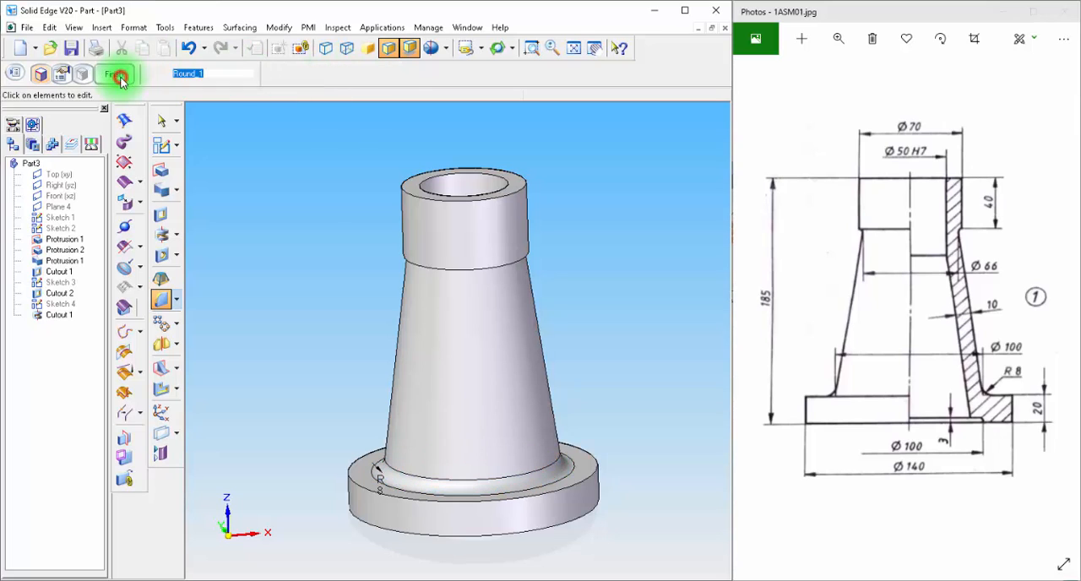
{"action": "left_click", "coordinate": [120, 76]}
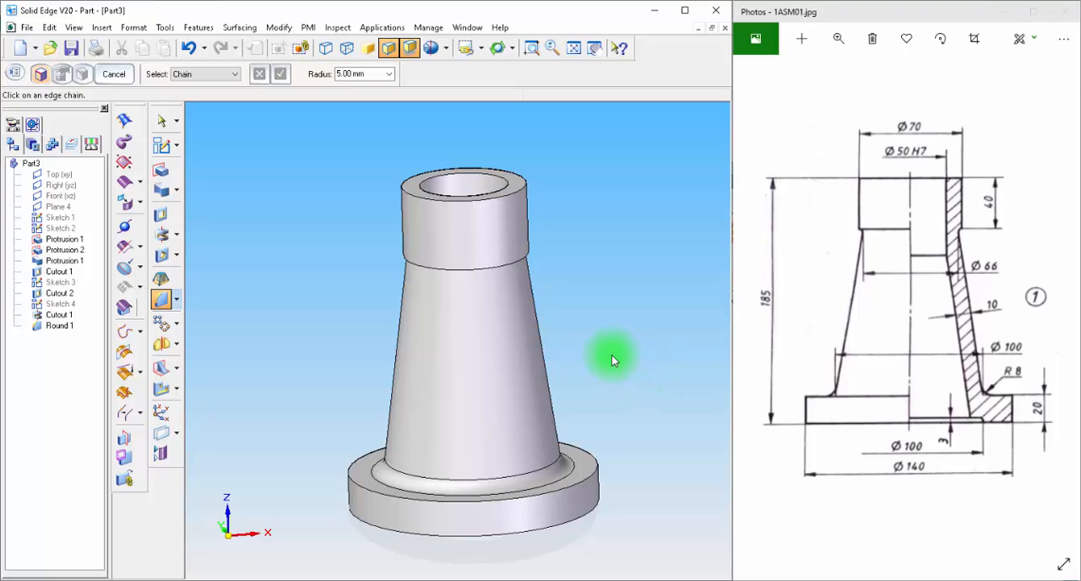
Step: Round the edge of the recess in the underside of the flange with a 3 mm radius
{"action": "middle_click_drag", "start_coordinate": [612, 354], "coordinate": [635, 309]}
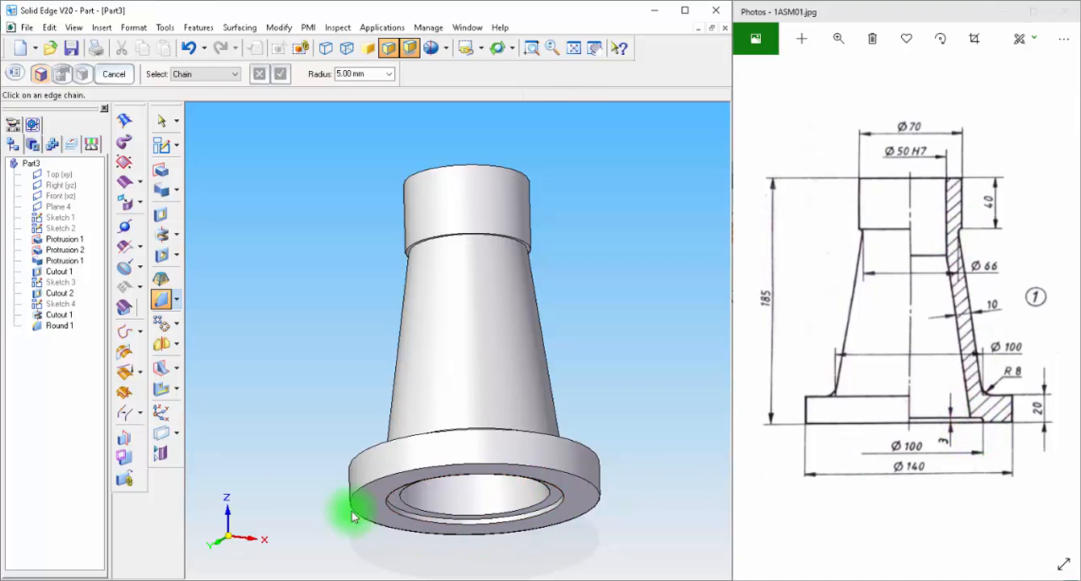
{"action": "left_click", "coordinate": [161, 301]}
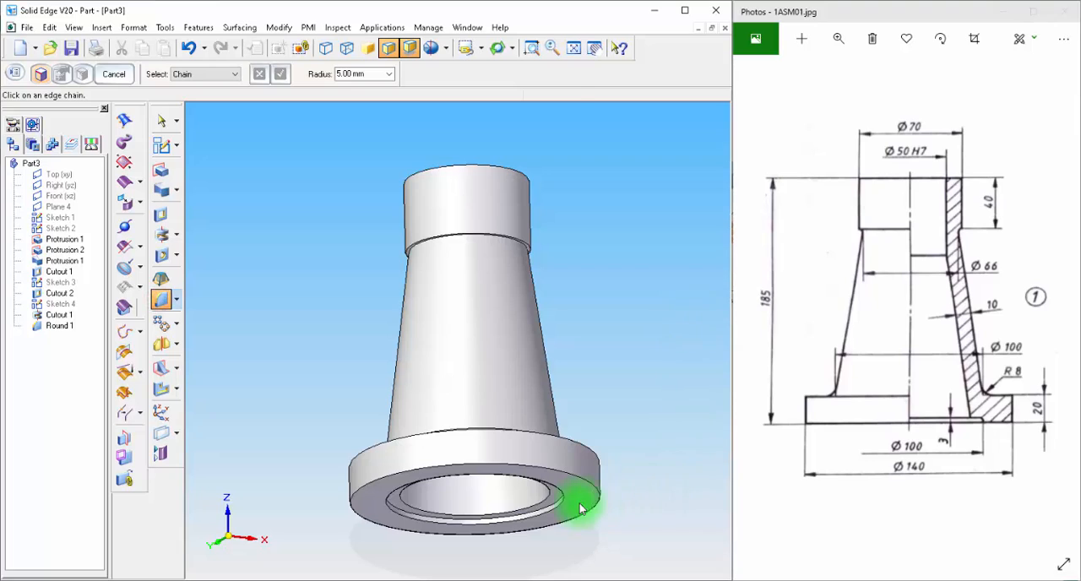
{"action": "left_click", "coordinate": [541, 505]}
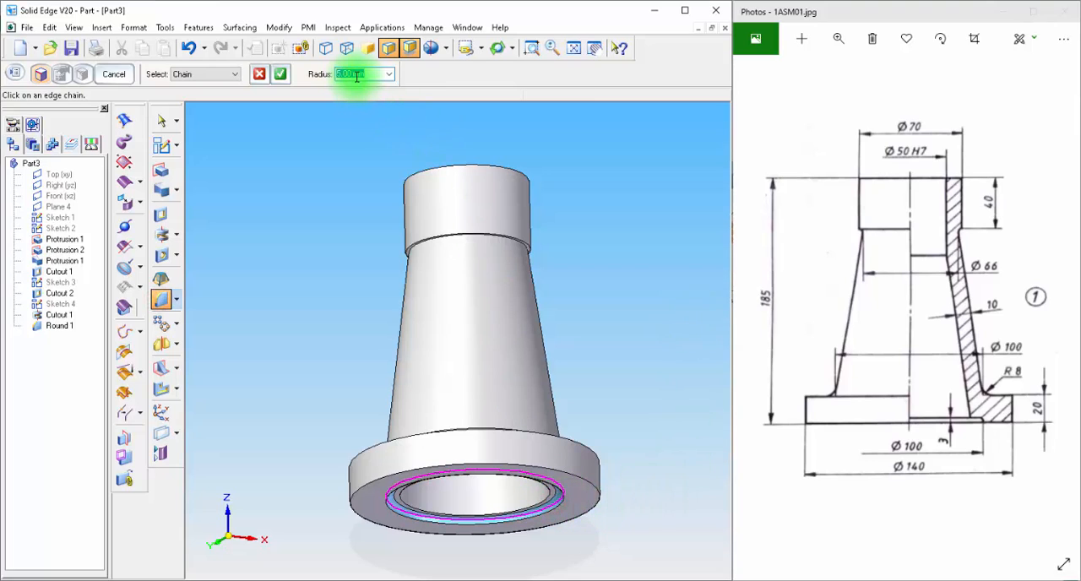
{"action": "key", "text": "Return"}
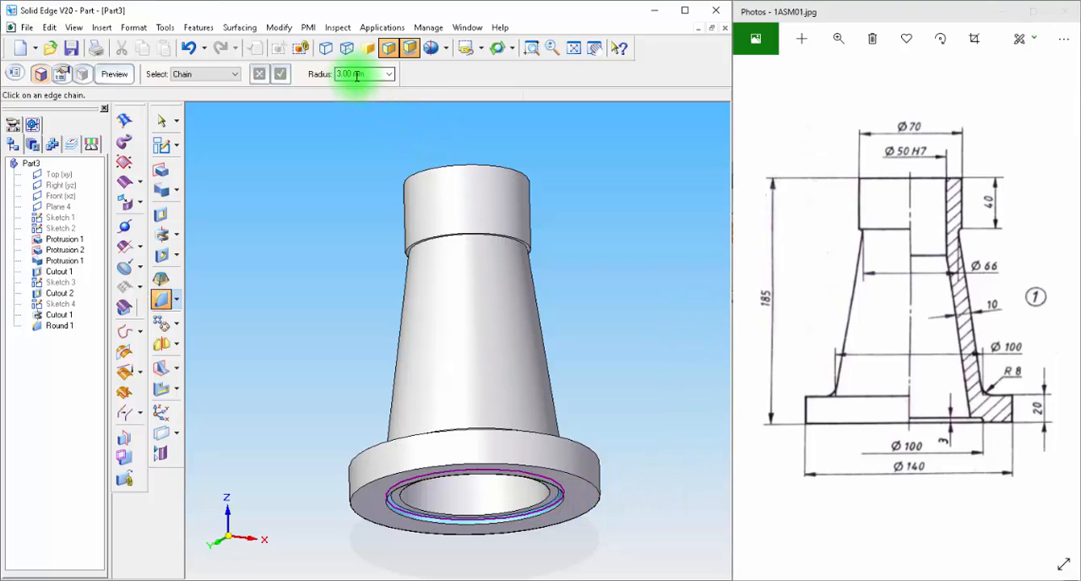
{"action": "left_click", "coordinate": [114, 73]}
{"action": "left_click", "coordinate": [114, 73]}
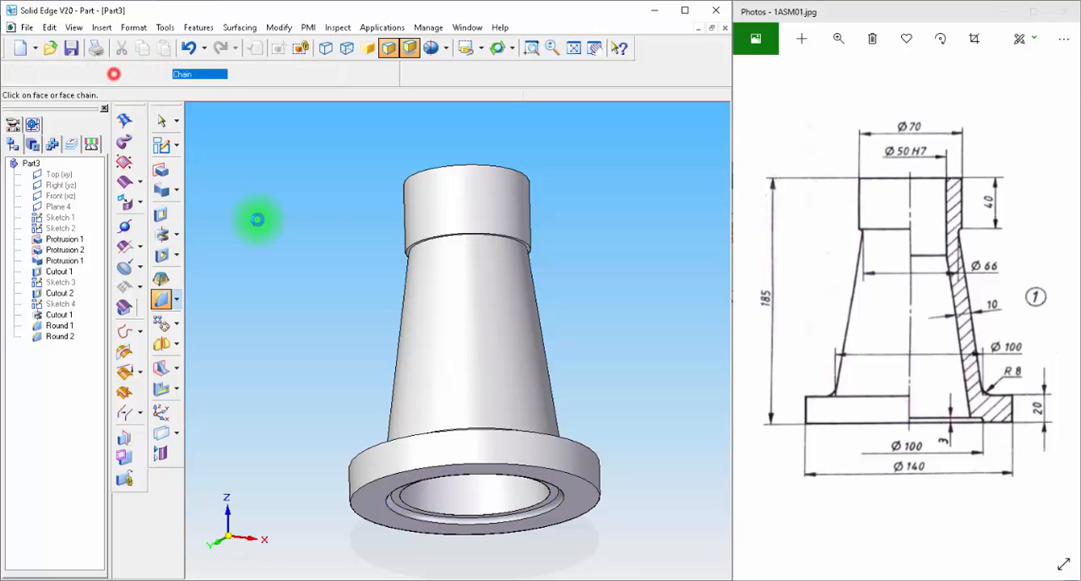
Step: Paint the whole body with the Black (glass) style and inspect its interior
{"action": "middle_click_drag", "start_coordinate": [257, 220], "coordinate": [563, 269]}
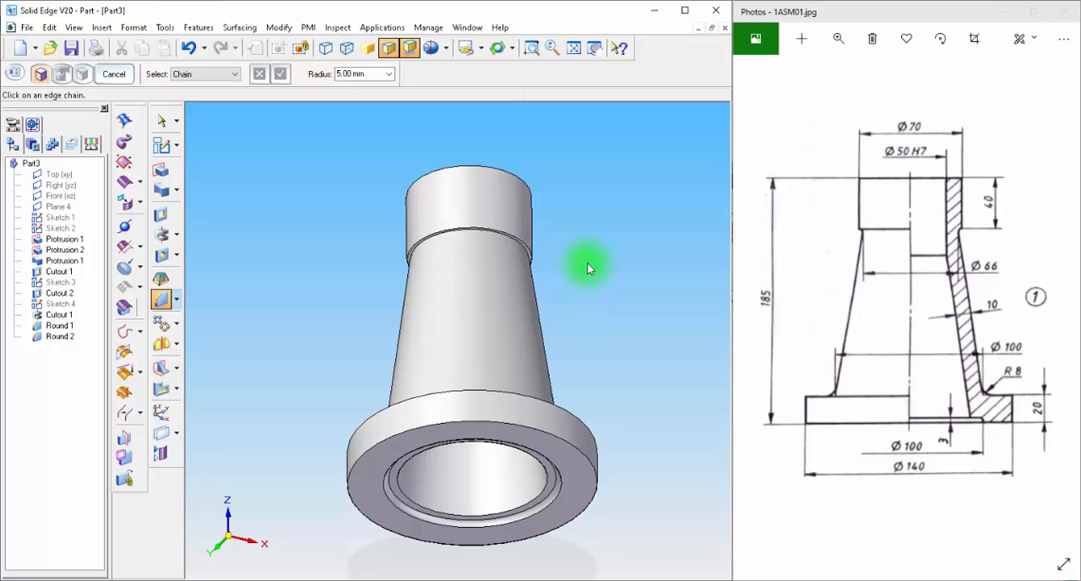
{"action": "middle_click_drag", "start_coordinate": [595, 198], "coordinate": [583, 248]}
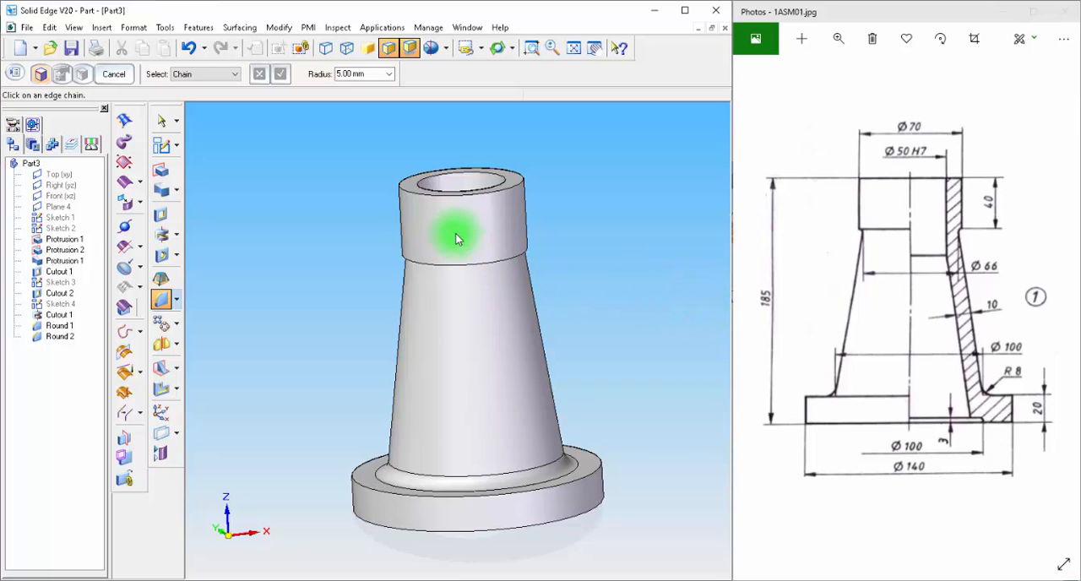
{"action": "left_click", "coordinate": [133, 27]}
{"action": "left_click", "coordinate": [154, 63]}
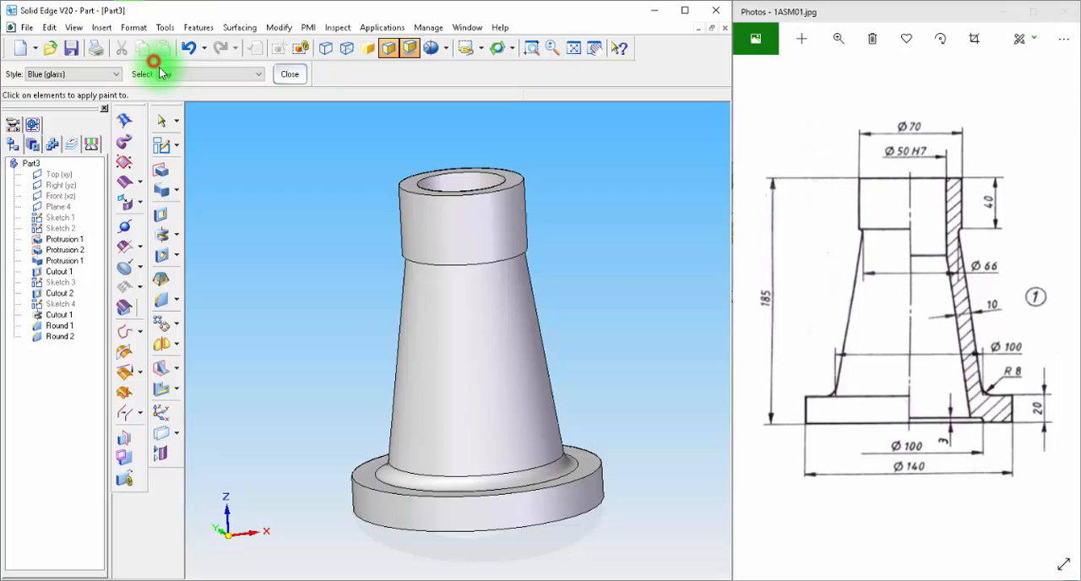
{"action": "left_click", "coordinate": [80, 75]}
{"action": "left_click_drag", "start_coordinate": [115, 158], "coordinate": [116, 91]}
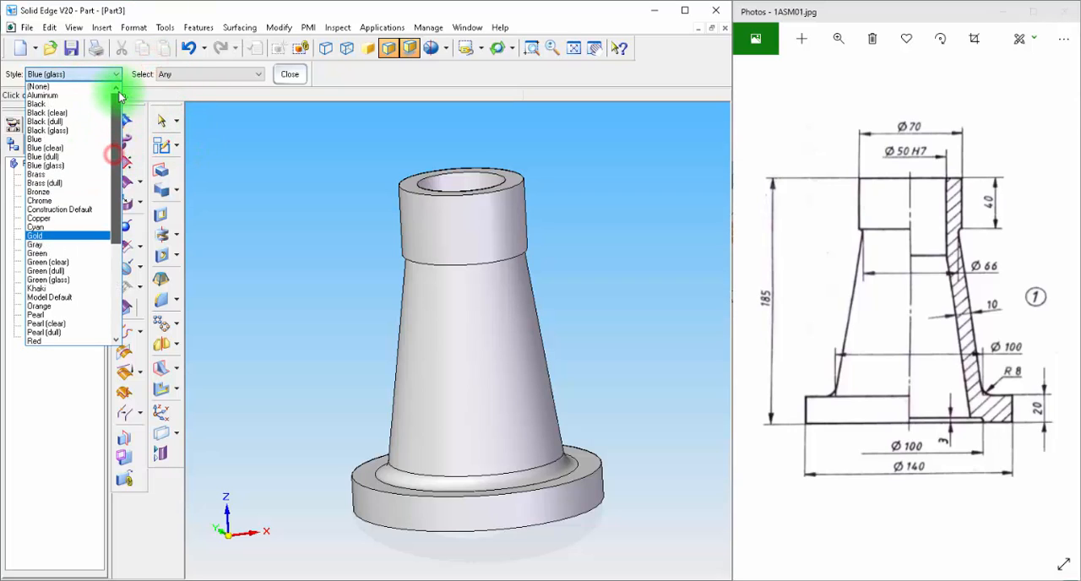
{"action": "left_click", "coordinate": [55, 131]}
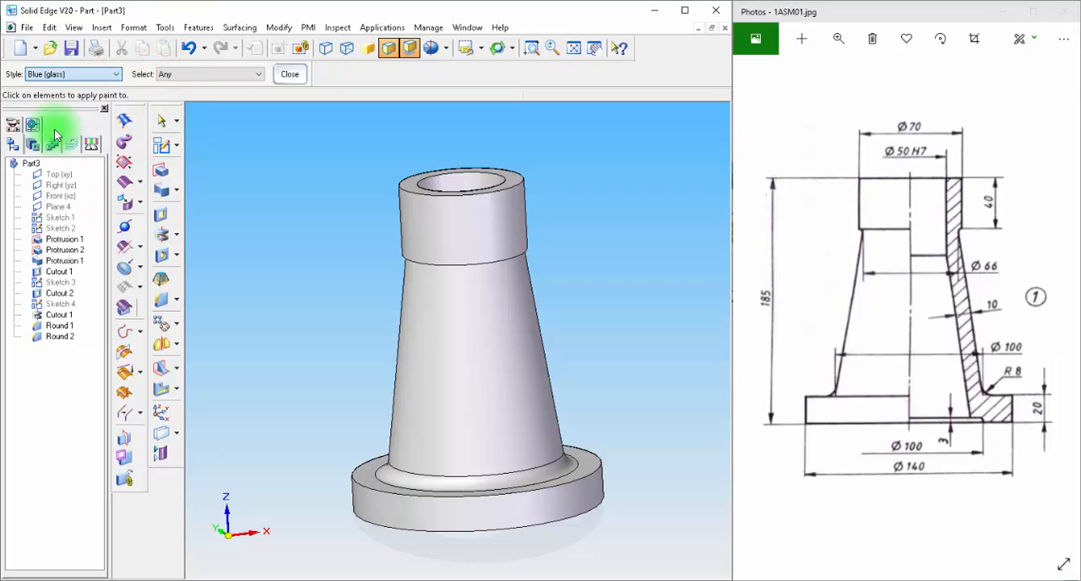
{"action": "left_click", "coordinate": [430, 301]}
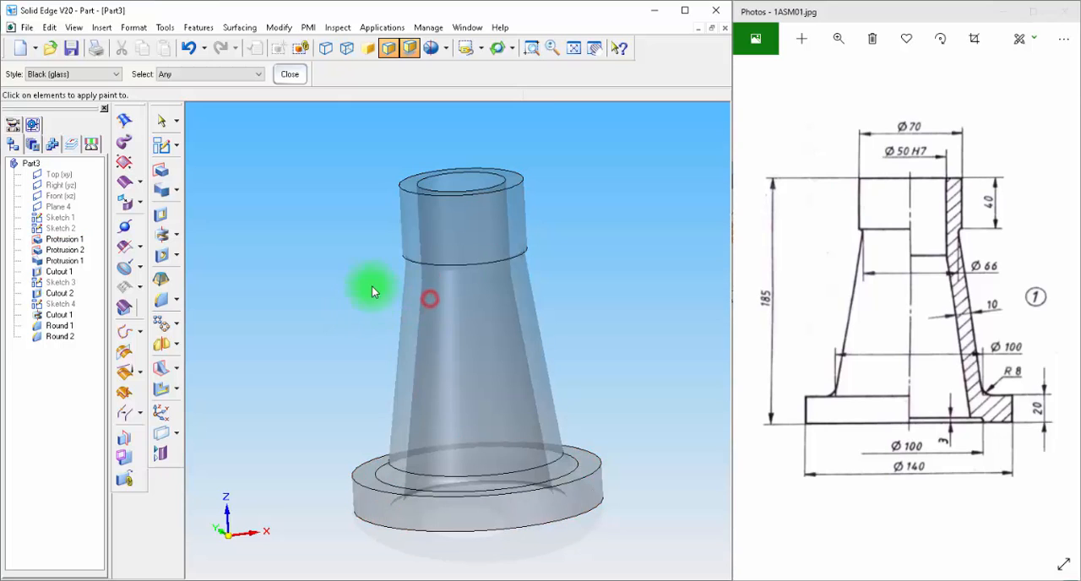
{"action": "middle_click_drag", "start_coordinate": [647, 256], "coordinate": [566, 281]}
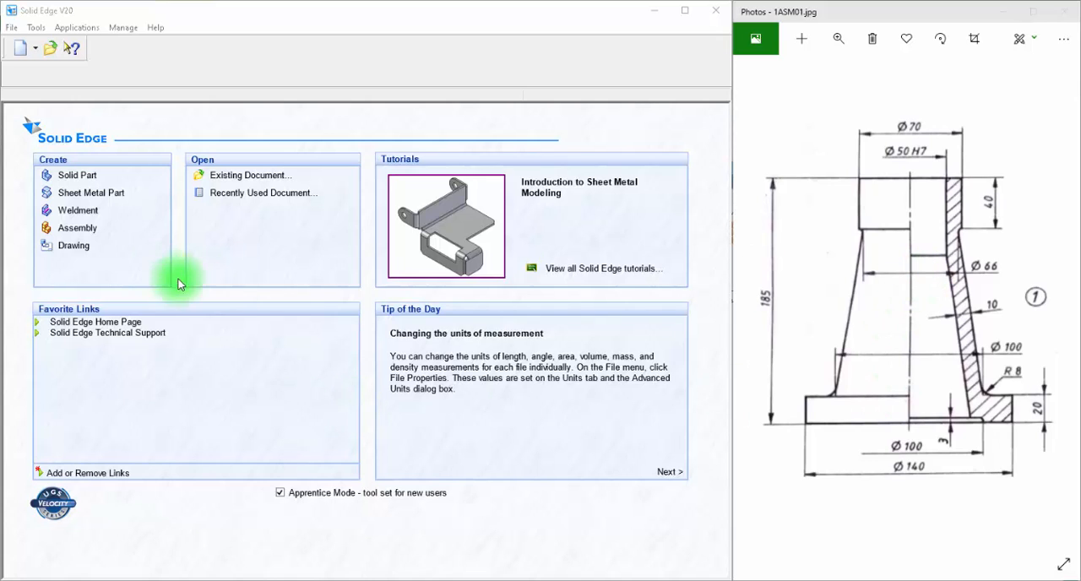
Step: Create a new solid part and start a sketch on the Front (xz) plane
{"action": "left_click", "coordinate": [67, 175]}
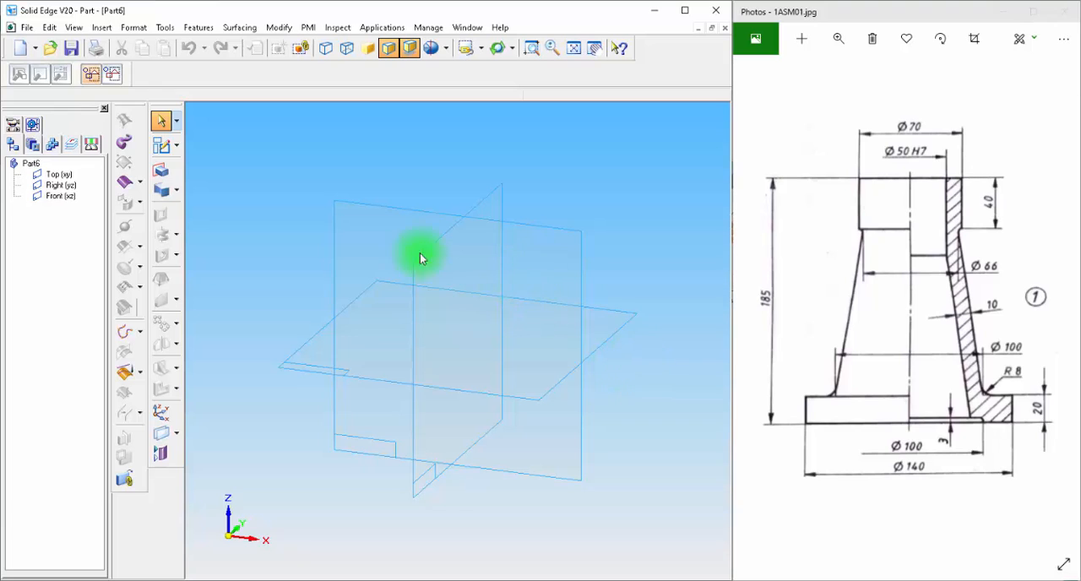
{"action": "left_click", "coordinate": [172, 149]}
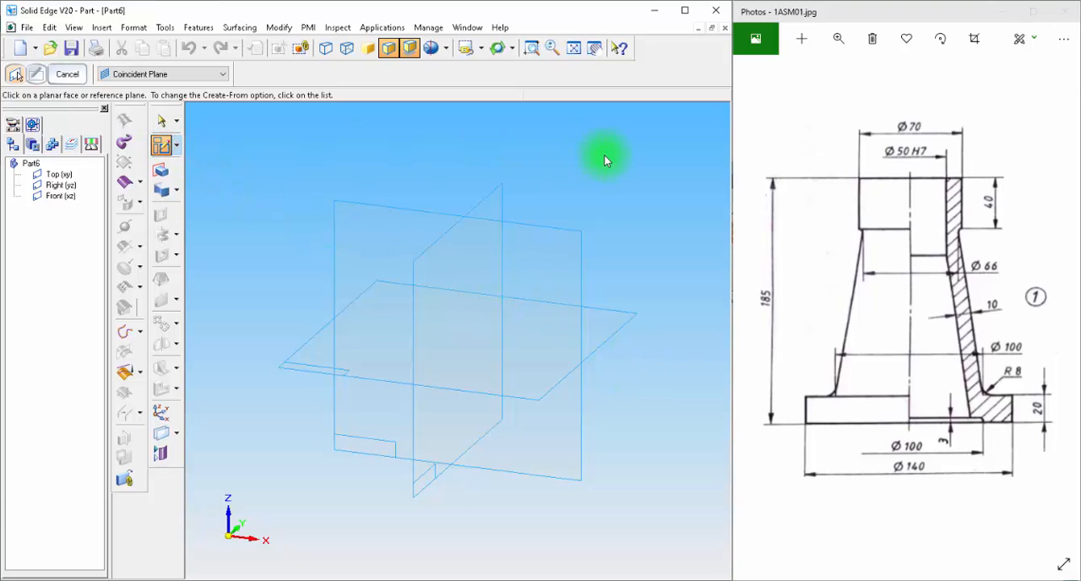
{"action": "left_click", "coordinate": [546, 245]}
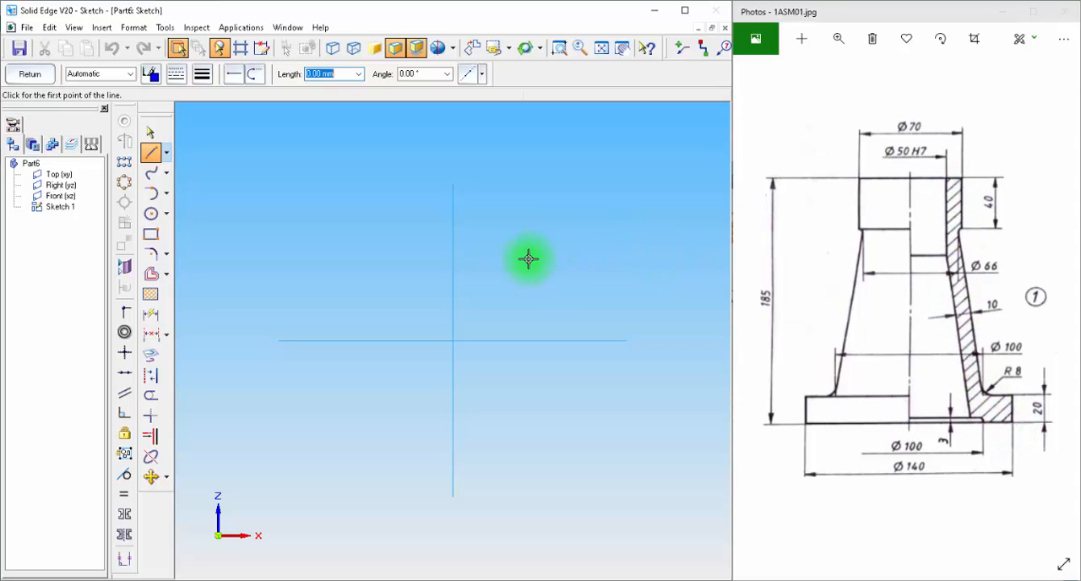
Step: Draw a 185 mm vertical line upward from the sketch origin as the body's axis
{"action": "left_click", "coordinate": [152, 154]}
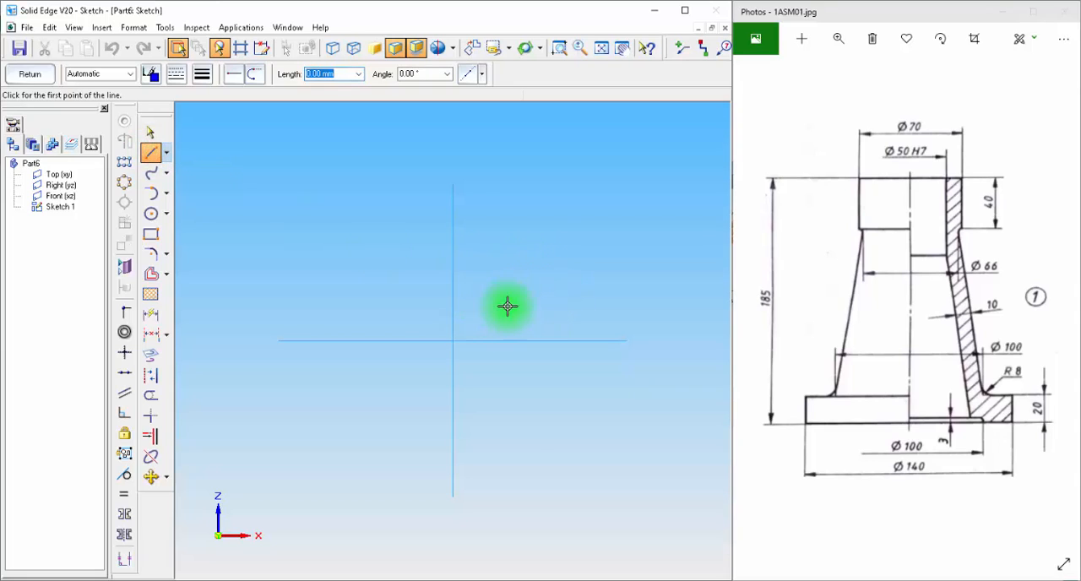
{"action": "left_click", "coordinate": [453, 341]}
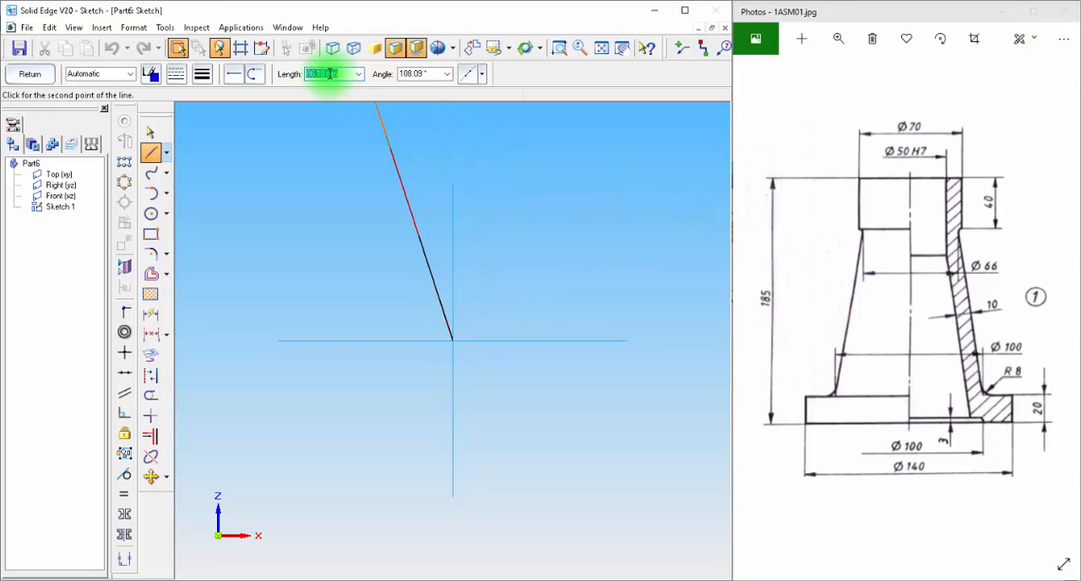
{"action": "type", "text": "185.00"}
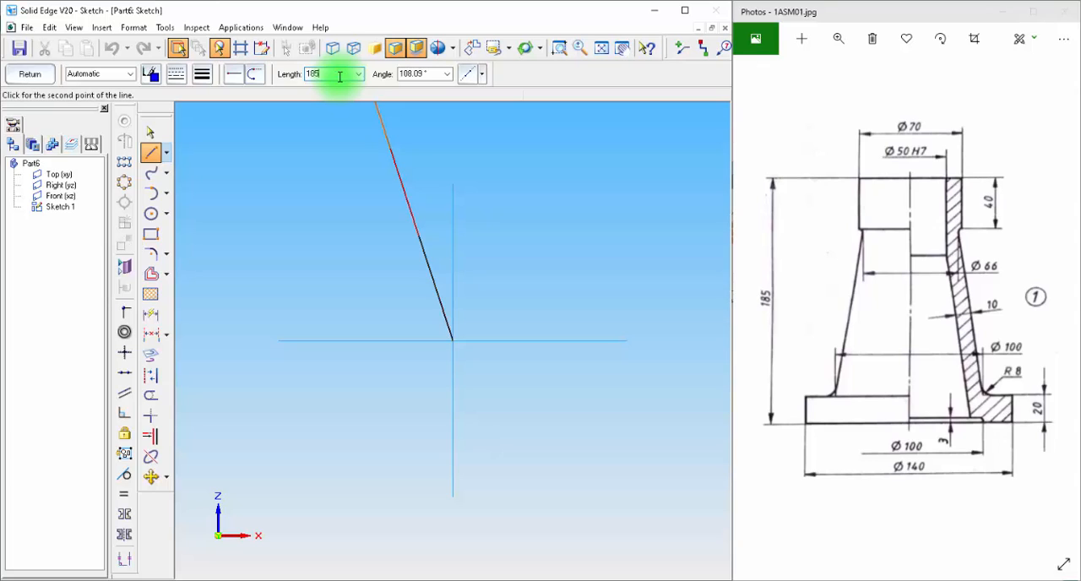
{"action": "left_click", "coordinate": [452, 133]}
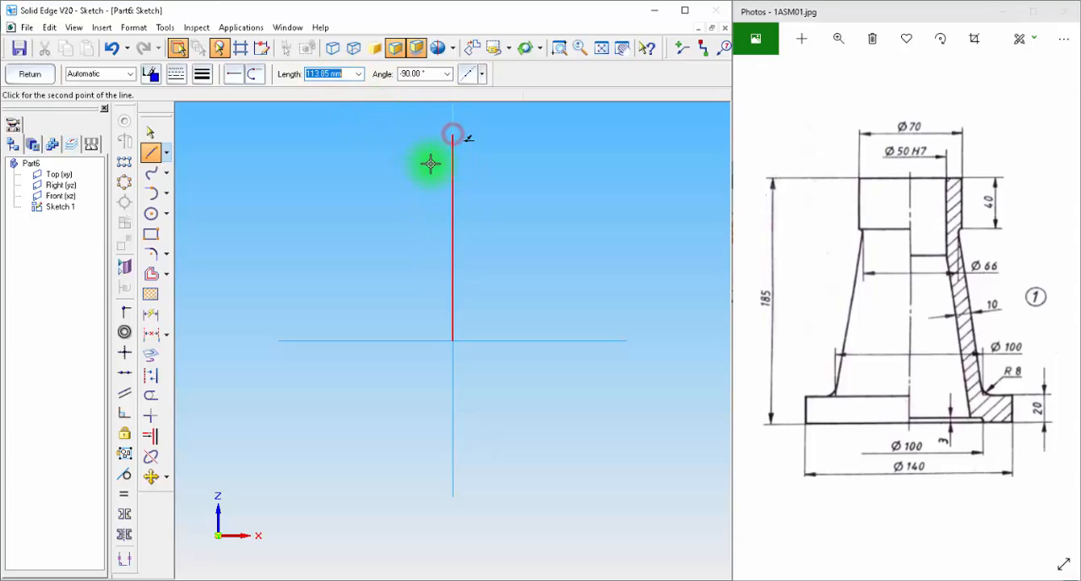
Step: Continue the neck profile from the axis line's upper end with lines 35 mm outward, 40 mm down and 2 mm inward
{"action": "left_click", "coordinate": [600, 48]}
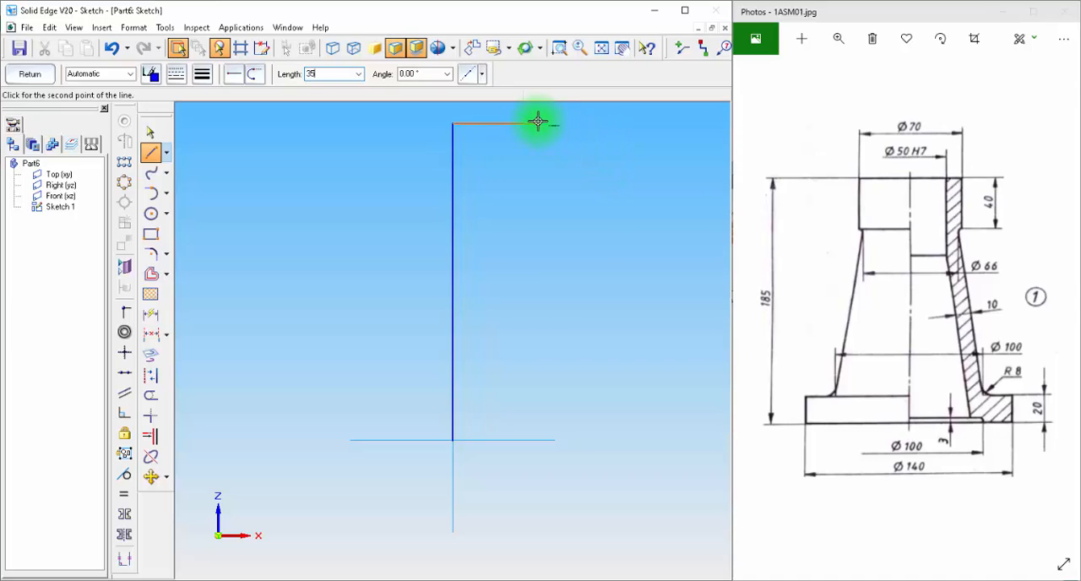
{"action": "left_click", "coordinate": [538, 122]}
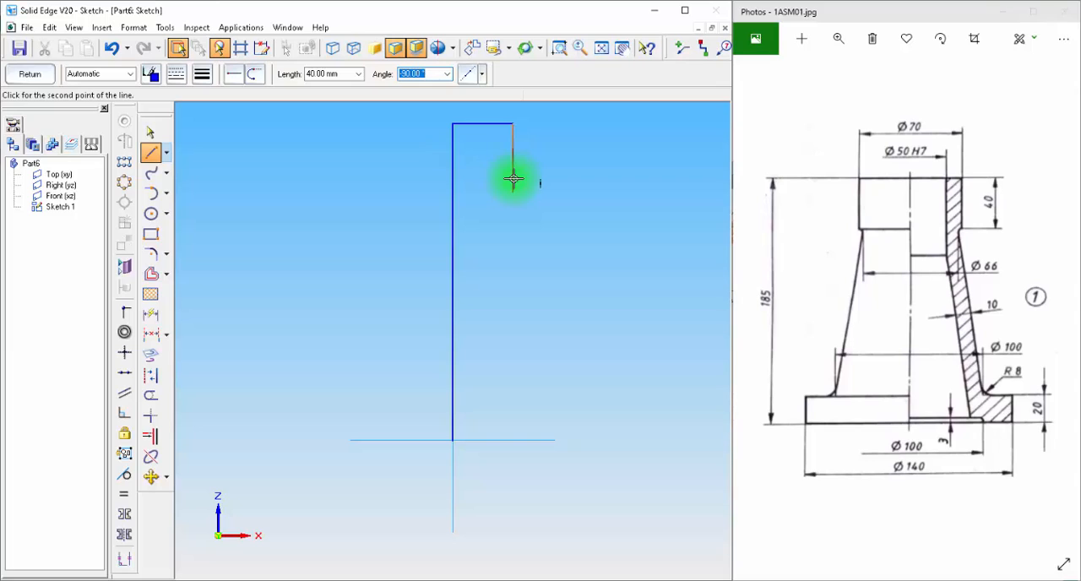
{"action": "left_click", "coordinate": [513, 193]}
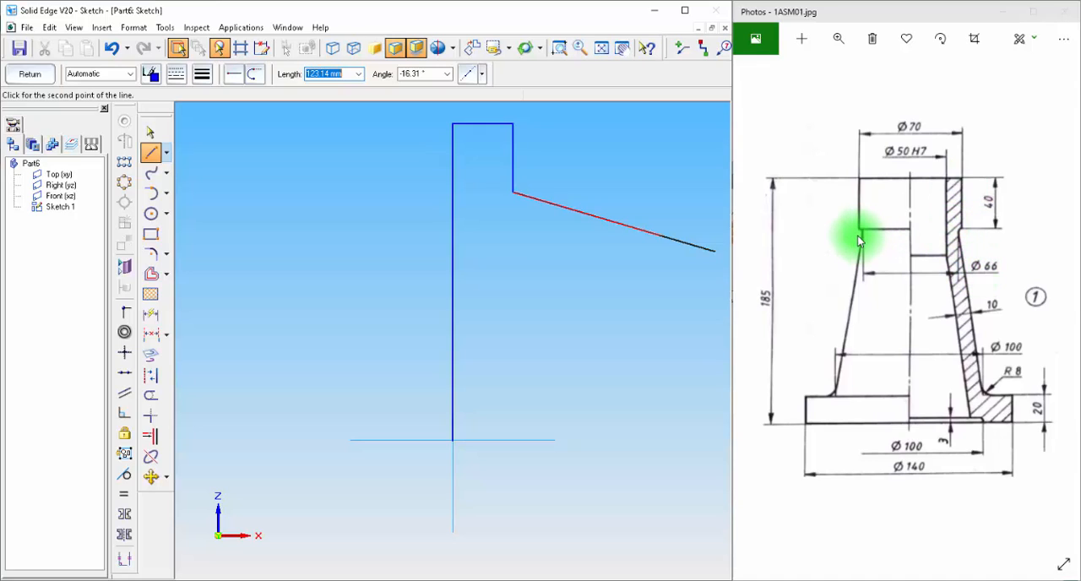
{"action": "left_click", "coordinate": [490, 194]}
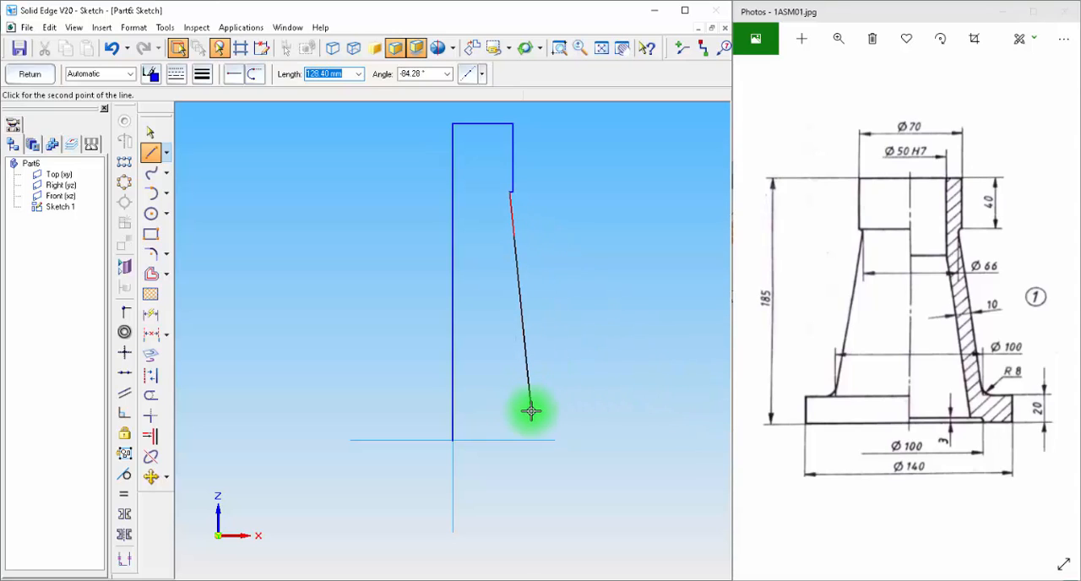
Step: Draw the flange profile from the origin with lines 70 mm outward, 20 mm up and 20 mm back inward
{"action": "left_click", "coordinate": [151, 152]}
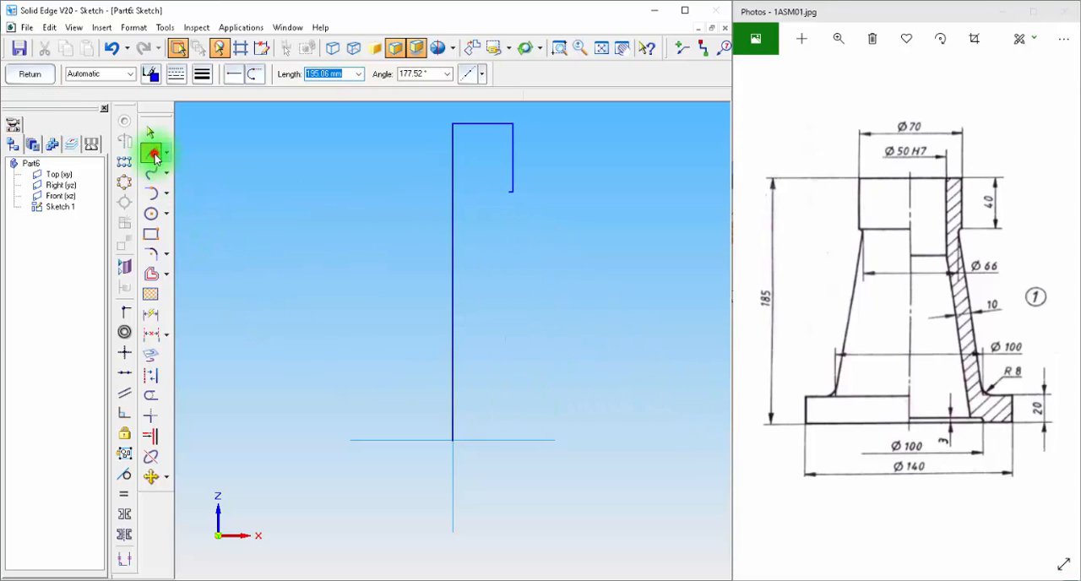
{"action": "left_click", "coordinate": [454, 440]}
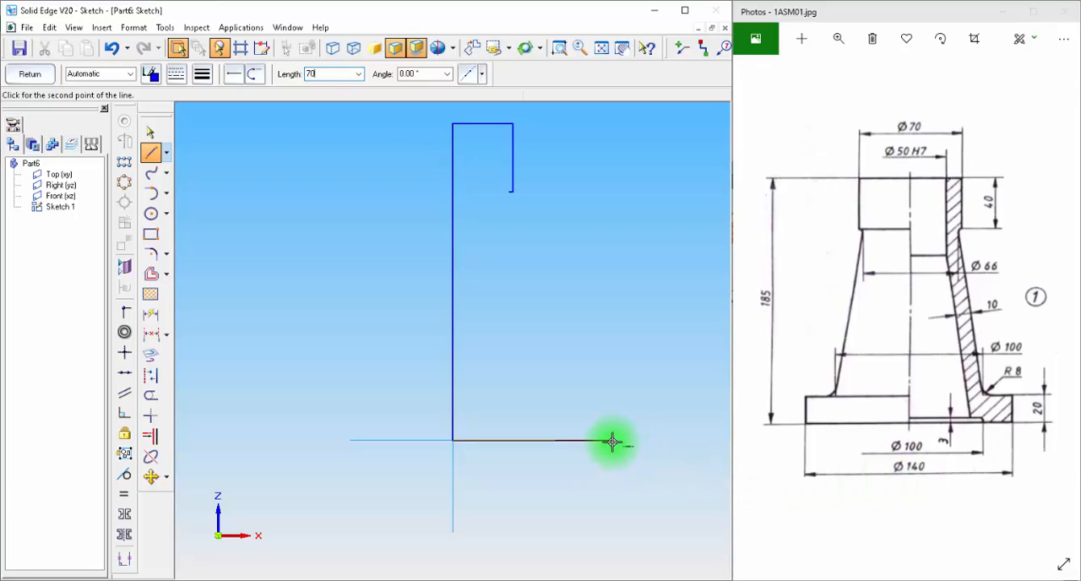
{"action": "left_click", "coordinate": [613, 441]}
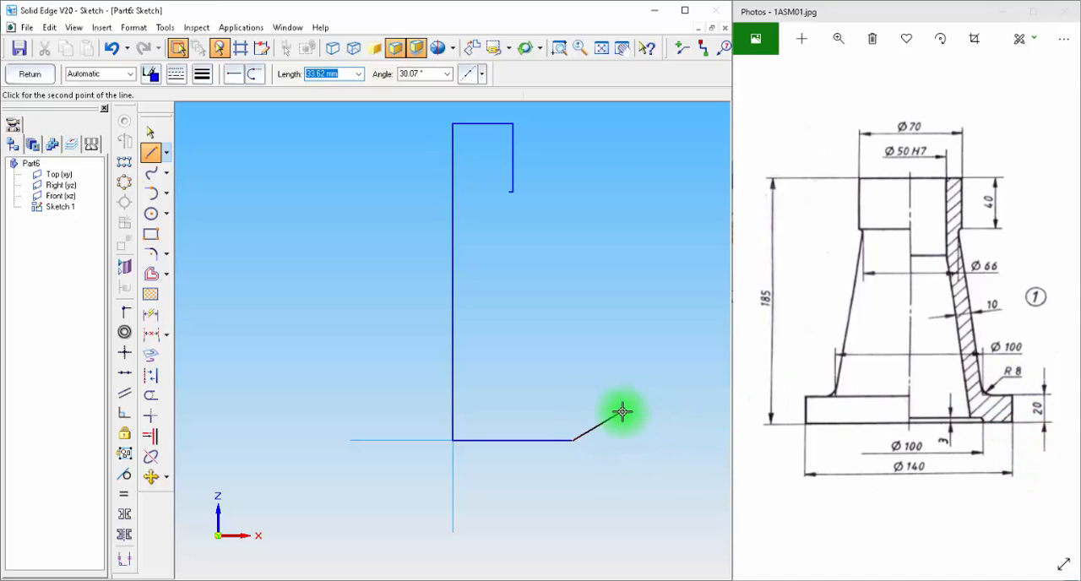
{"action": "key", "text": "Tab"}
{"action": "left_click", "coordinate": [574, 399]}
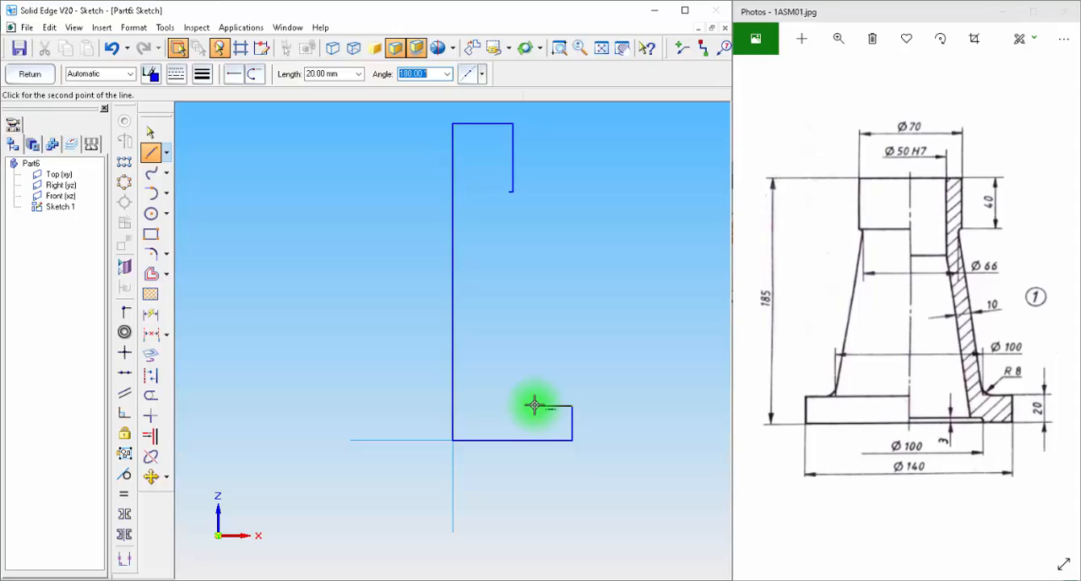
{"action": "left_click", "coordinate": [537, 407]}
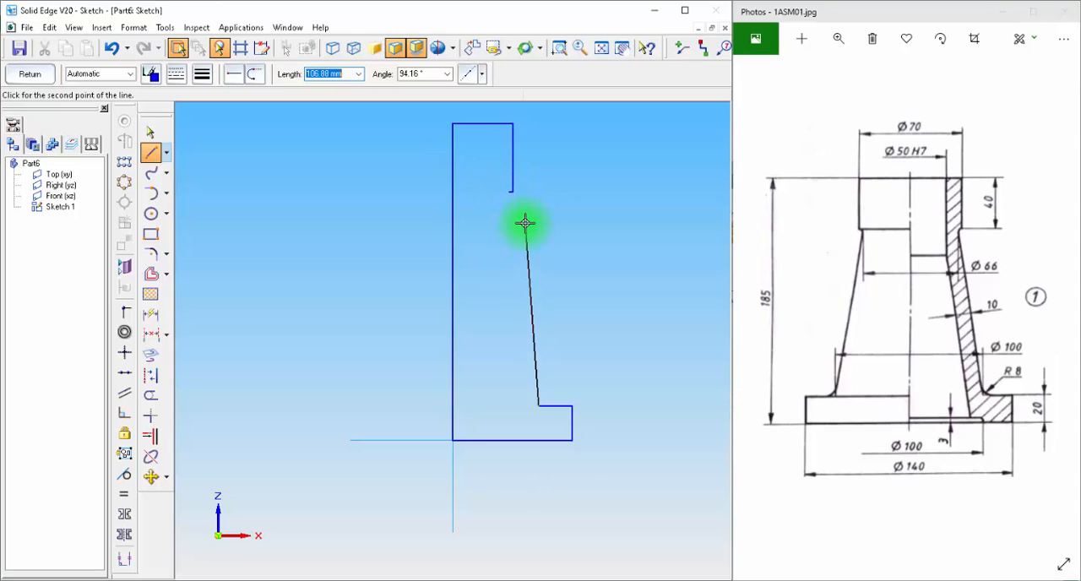
Step: Close the outer profile with a sloped line from the flange's inner upper corner to the neck's 2 mm step
{"action": "scroll", "coordinate": [526, 226], "scroll_direction": "up", "scroll_amount": 5}
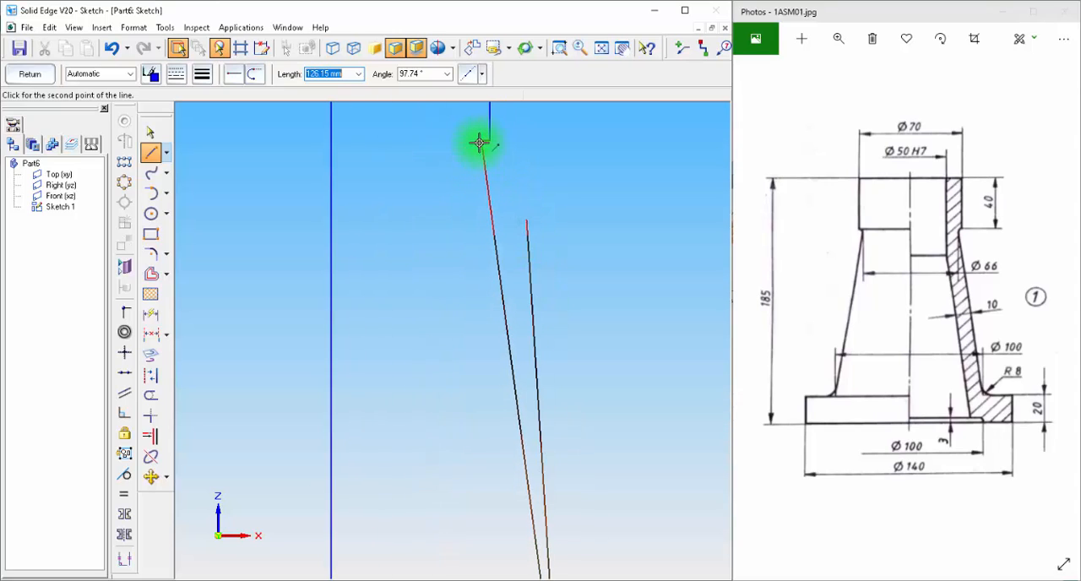
{"action": "left_click", "coordinate": [480, 144]}
{"action": "left_click", "coordinate": [599, 50]}
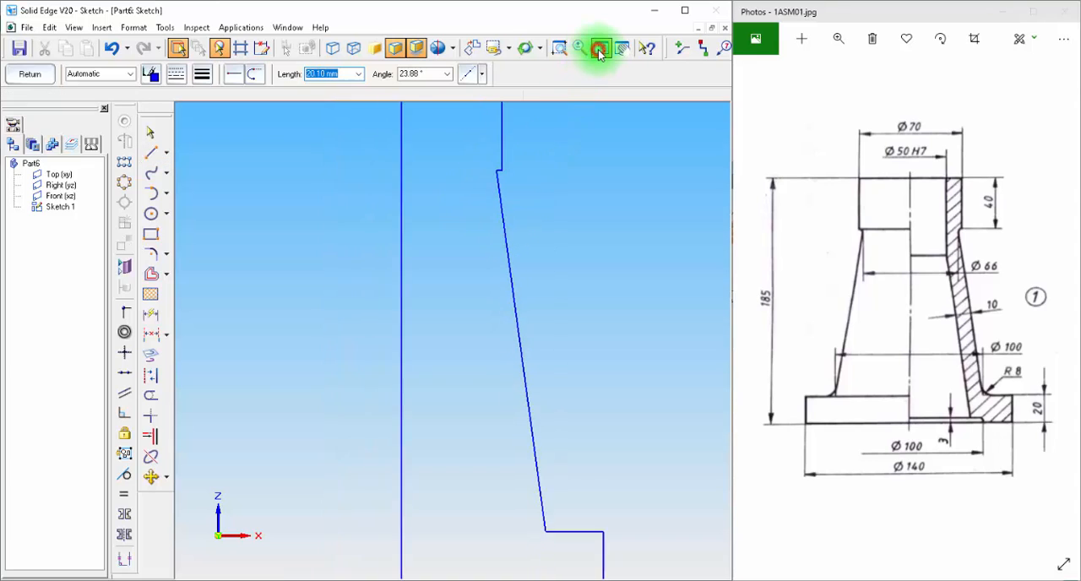
{"action": "left_click", "coordinate": [149, 155]}
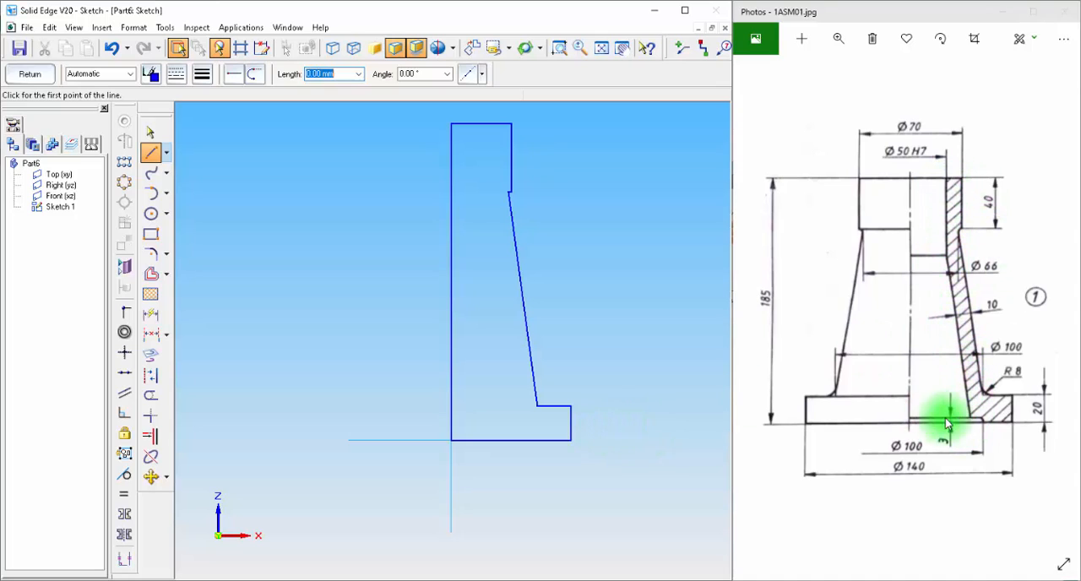
{"action": "key", "text": "Escape"}
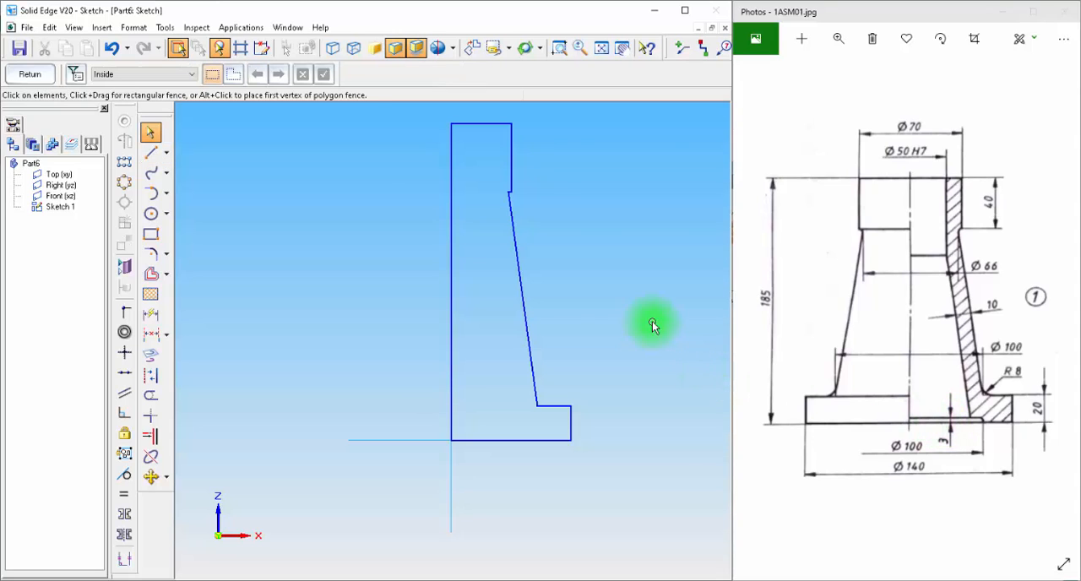
Step: Offset the flange's base line 3 mm upward as a single element
{"action": "left_click", "coordinate": [150, 274]}
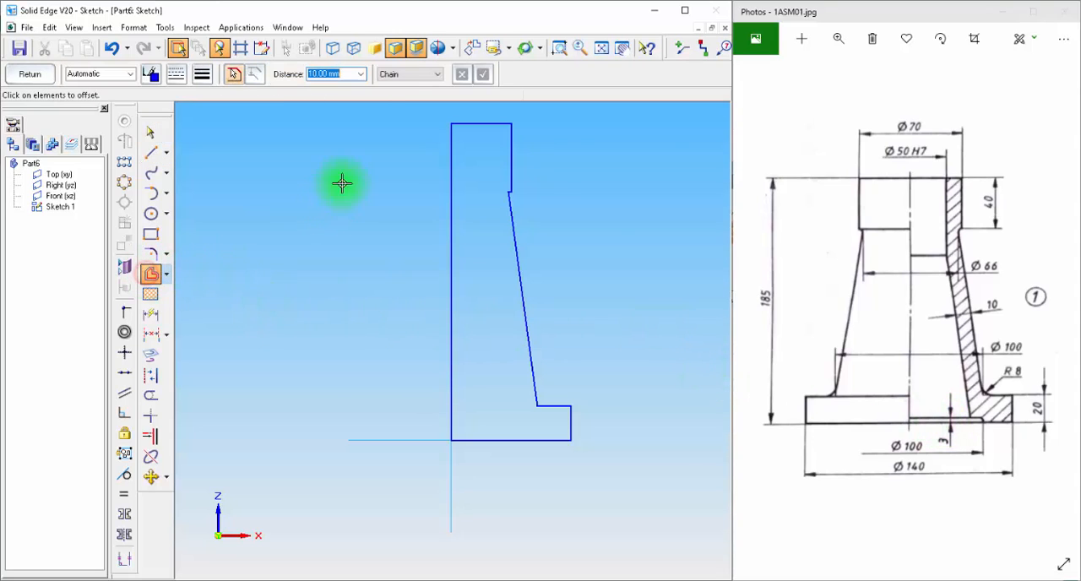
{"action": "left_click", "coordinate": [391, 78]}
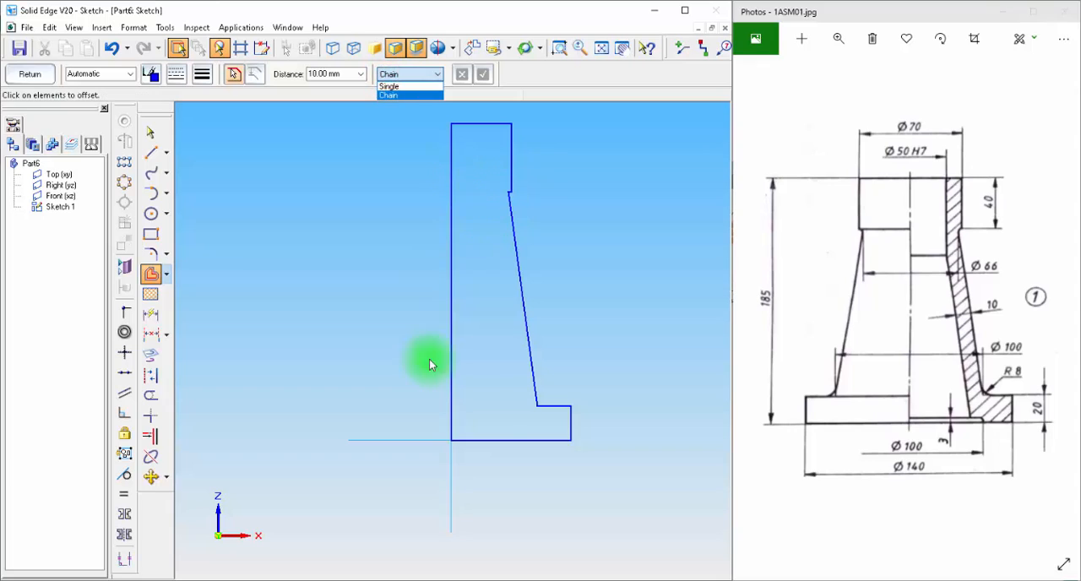
{"action": "left_click", "coordinate": [394, 87]}
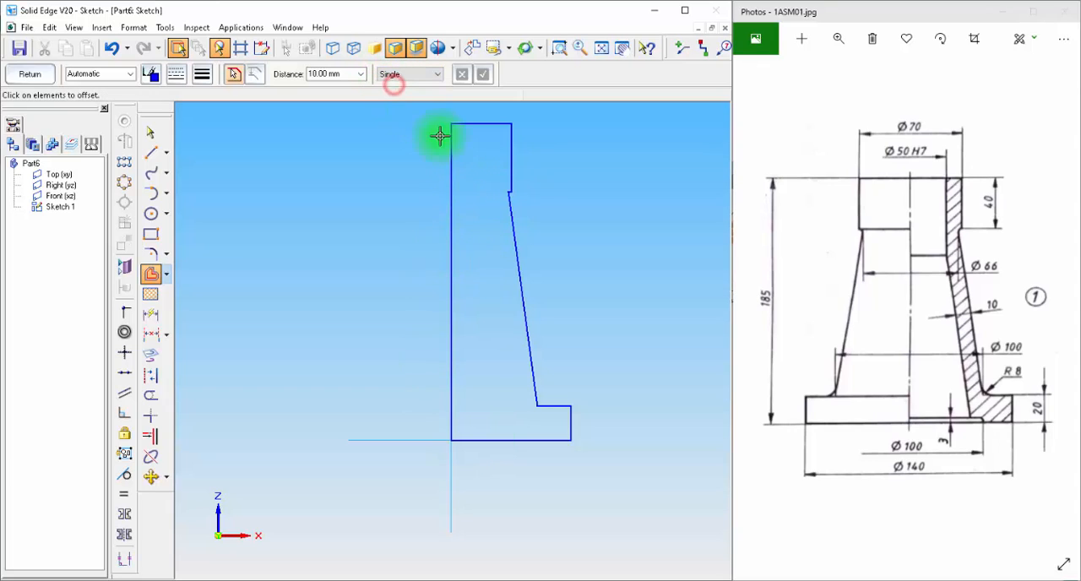
{"action": "left_click", "coordinate": [499, 440]}
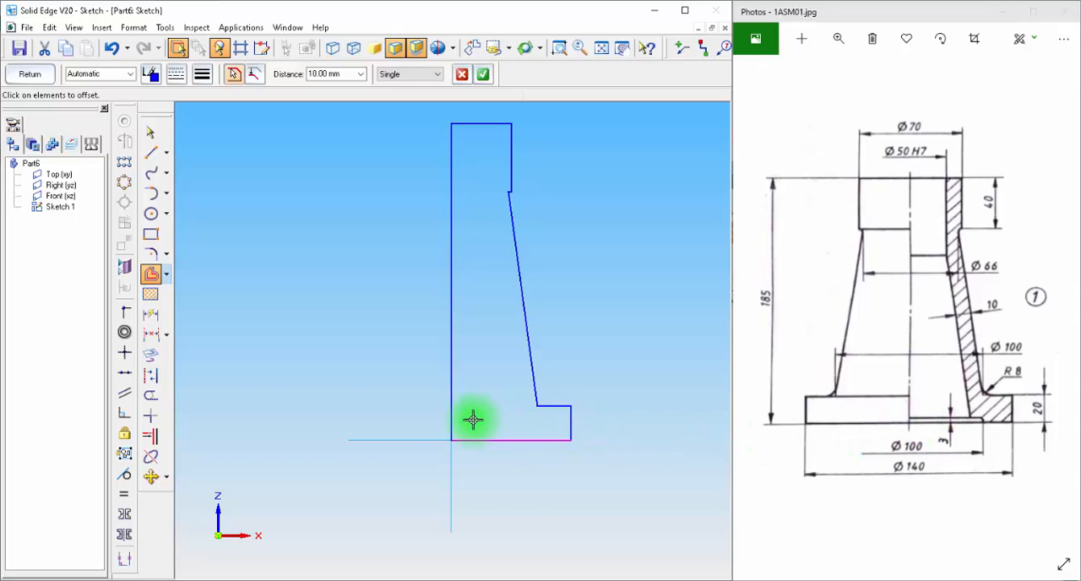
{"action": "left_click", "coordinate": [329, 73]}
{"action": "type", "text": "3"}
{"action": "key", "text": "Return"}
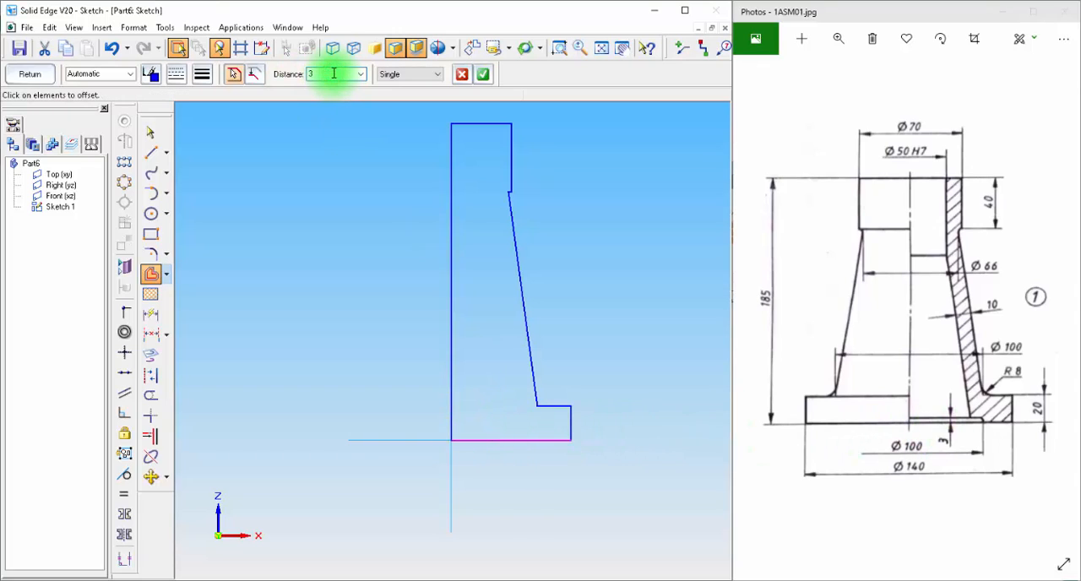
{"action": "left_click", "coordinate": [503, 426]}
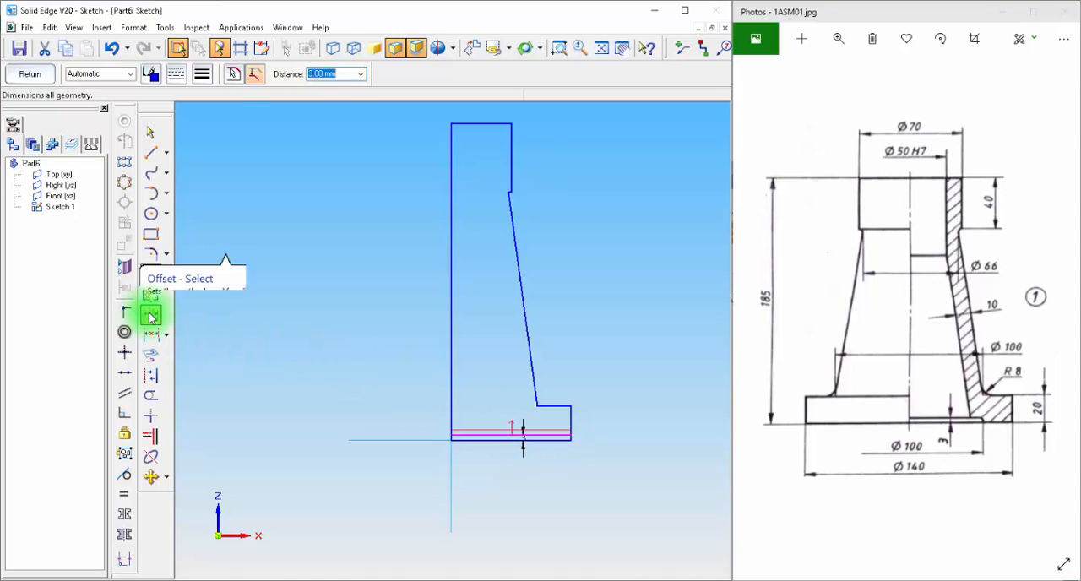
Step: Offset the neck's outer vertical line 10 mm inward as a single element
{"action": "left_click", "coordinate": [160, 275]}
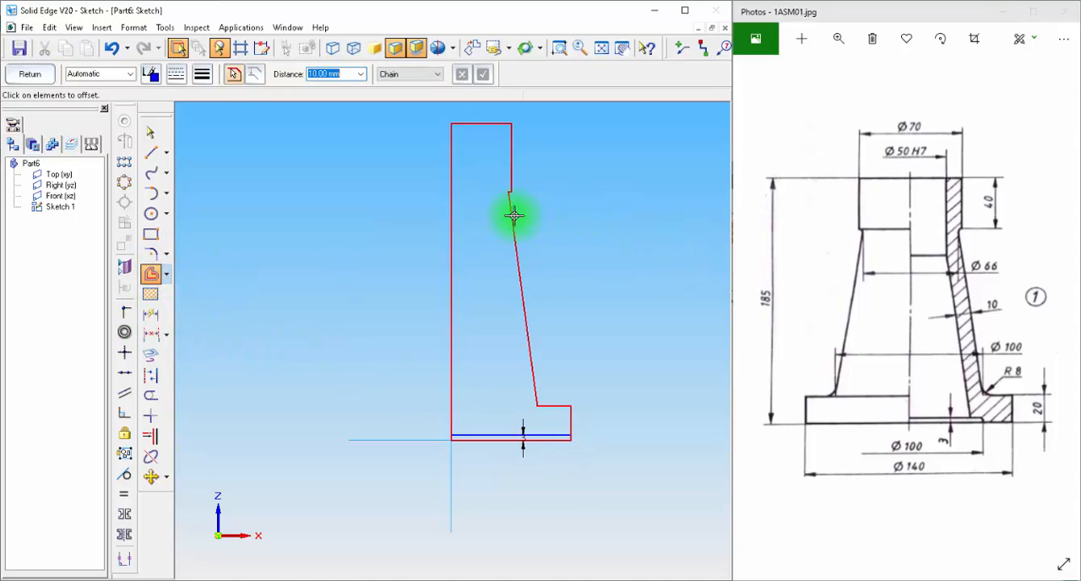
{"action": "left_click", "coordinate": [414, 75]}
{"action": "left_click", "coordinate": [415, 85]}
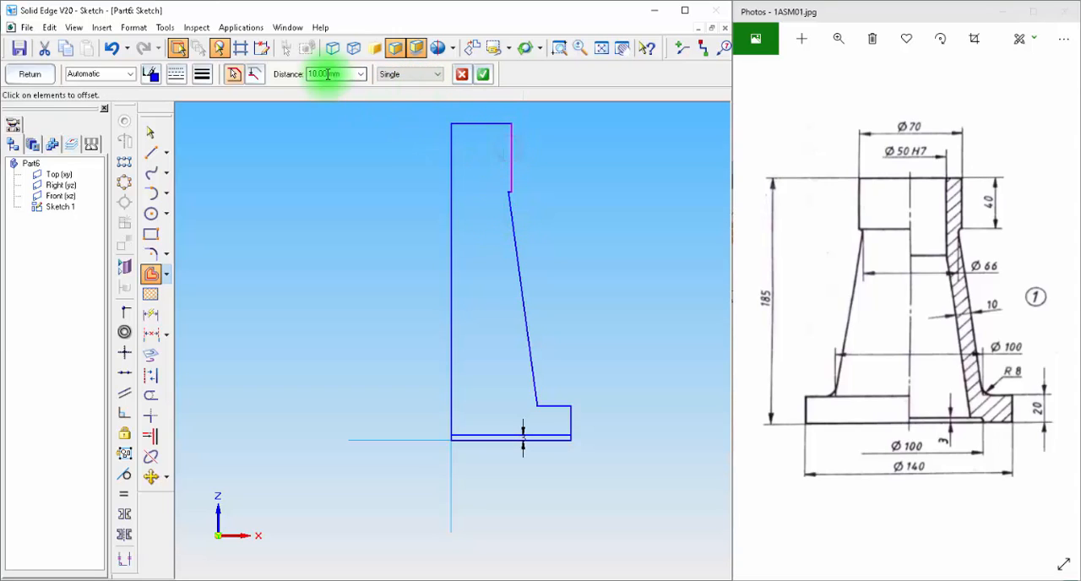
{"action": "left_click", "coordinate": [481, 74]}
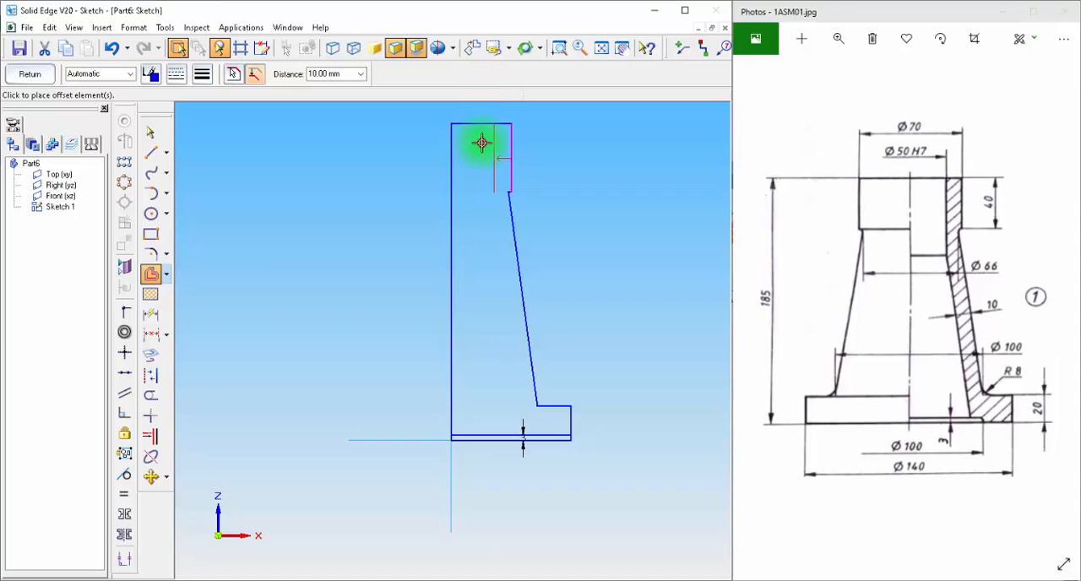
Step: Offset the sloped outer wall line 10 mm inward as a single element
{"action": "left_click", "coordinate": [154, 276]}
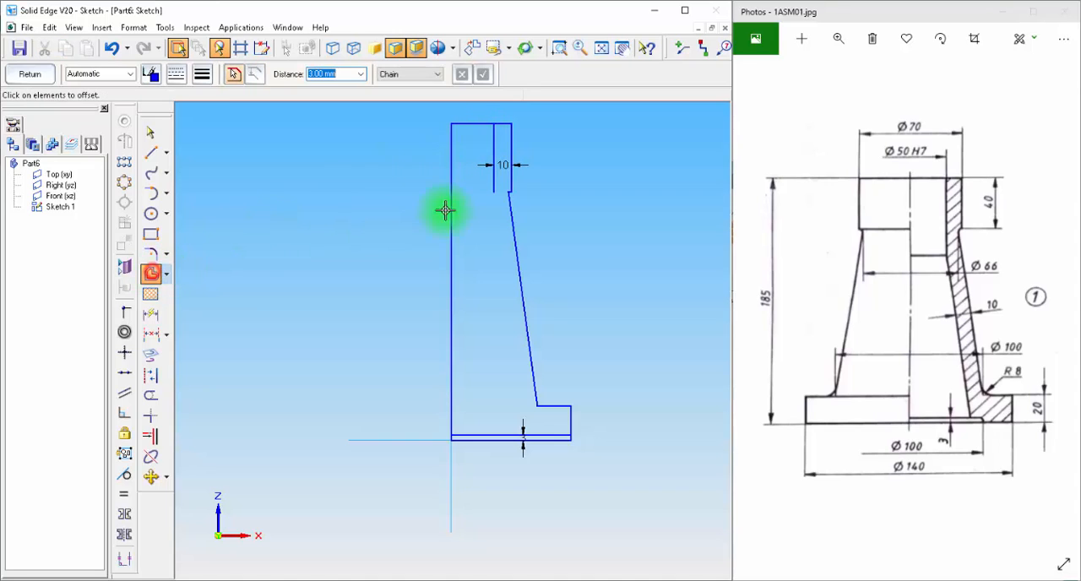
{"action": "left_click", "coordinate": [432, 77]}
{"action": "left_click", "coordinate": [413, 87]}
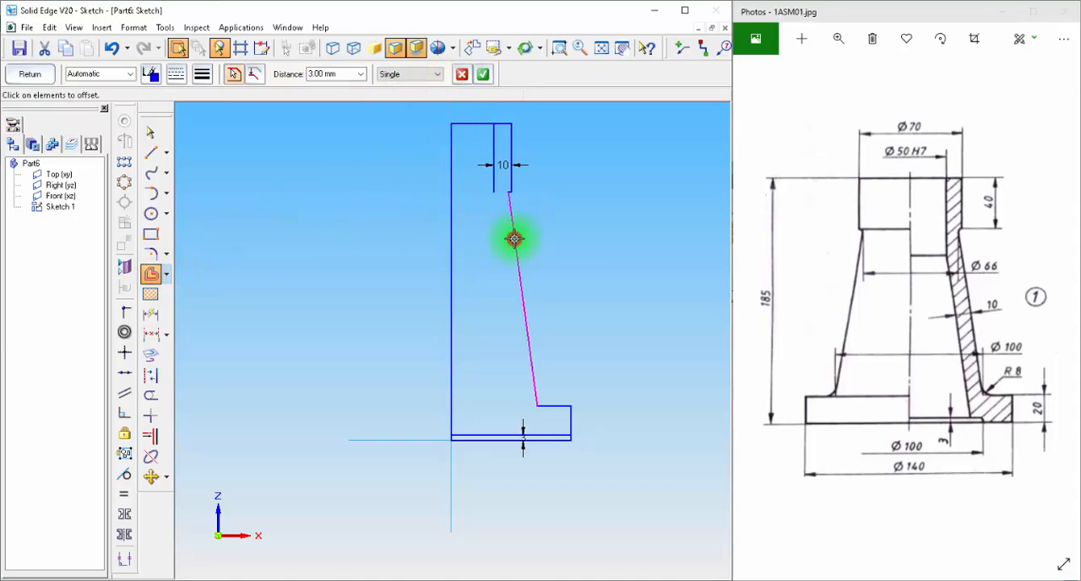
{"action": "left_click", "coordinate": [515, 239]}
{"action": "left_click", "coordinate": [482, 74]}
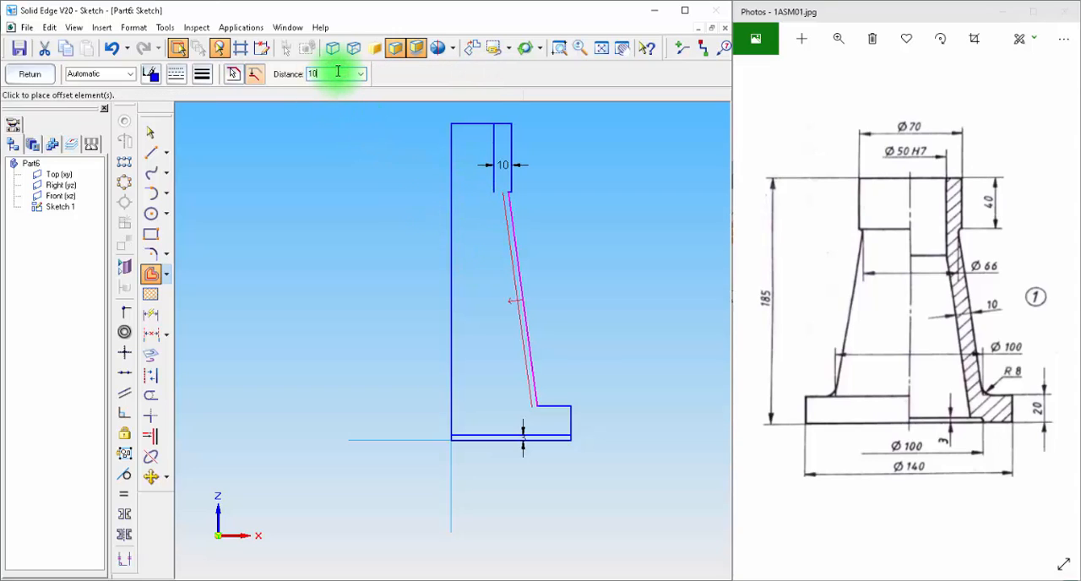
{"action": "left_click", "coordinate": [261, 246]}
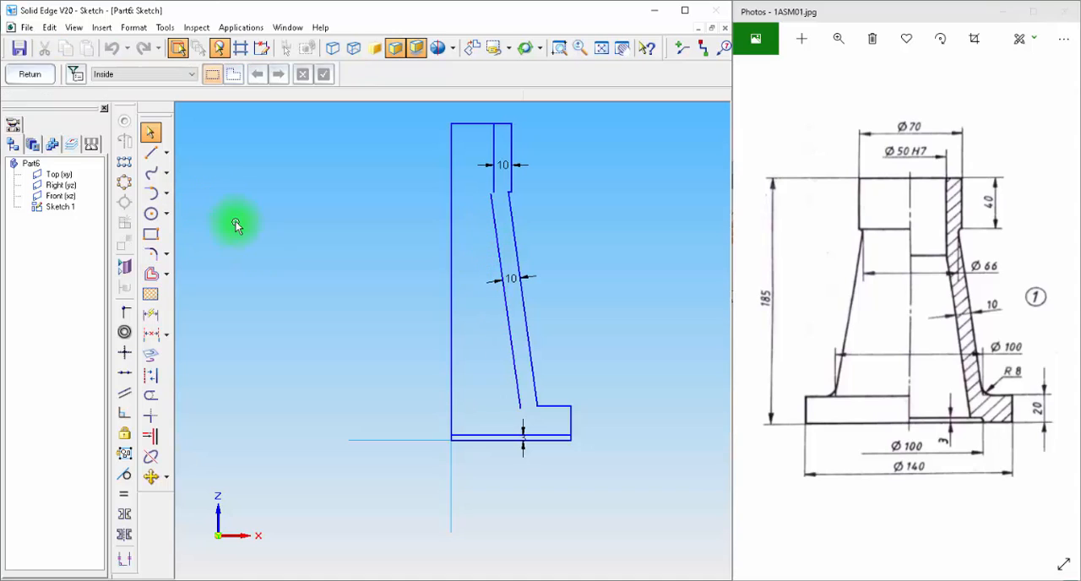
Step: Extend the inner neck line down to the inner sloped line, and the inner sloped line down to the 3 mm offset line
{"action": "left_click", "coordinate": [150, 435]}
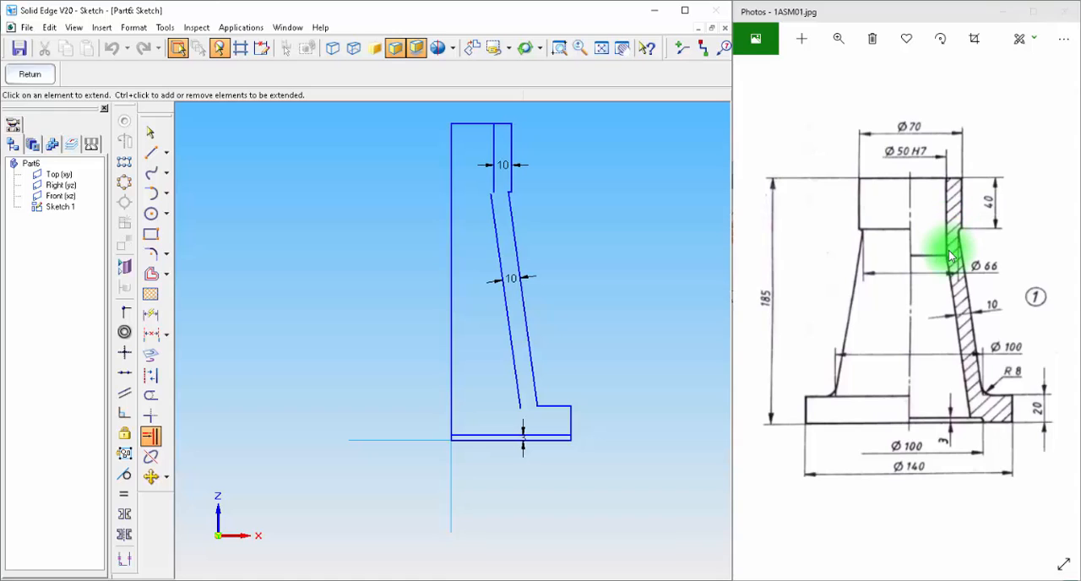
{"action": "left_click", "coordinate": [494, 183]}
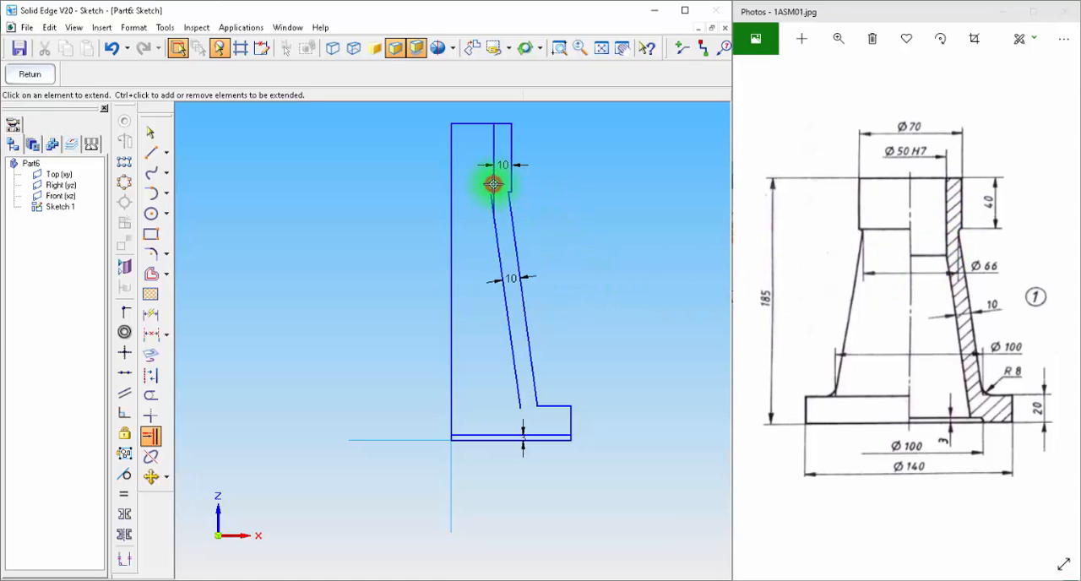
{"action": "left_click", "coordinate": [523, 377]}
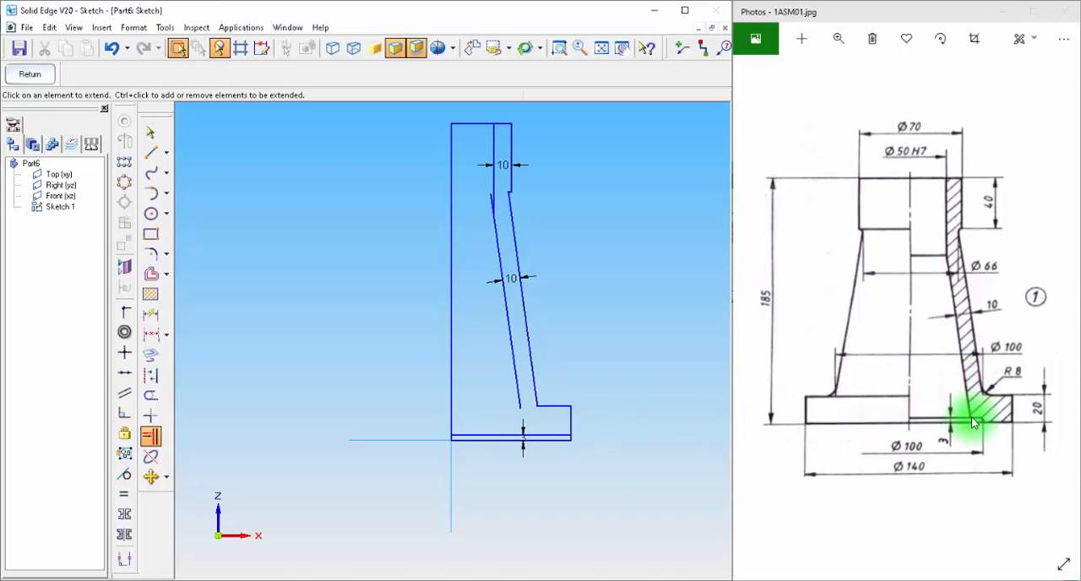
{"action": "left_click", "coordinate": [509, 394]}
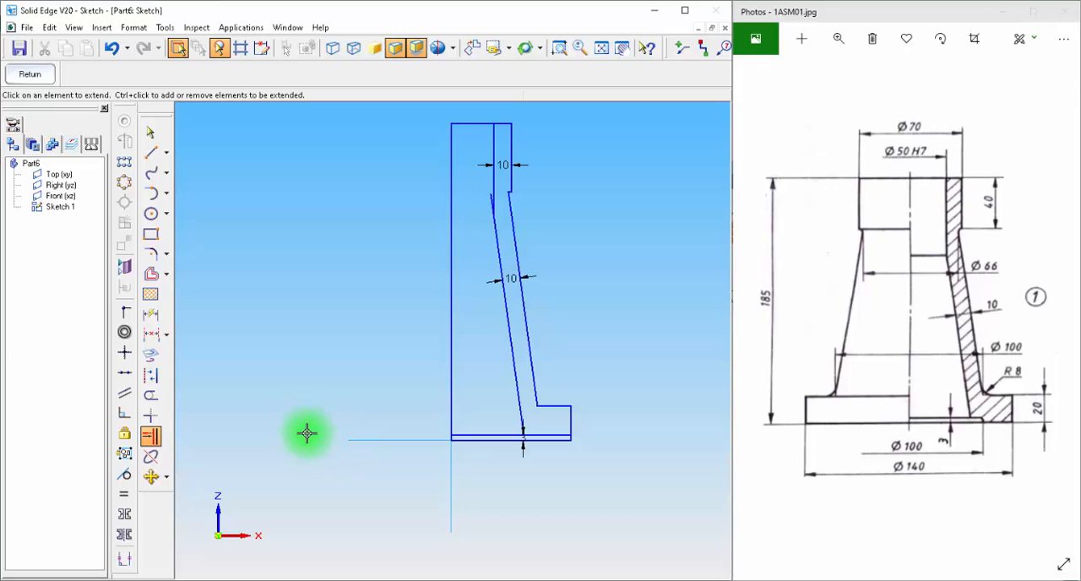
Step: Trim the top edge and the 3 mm offset line between inner wall and axis, plus the inner sloped line's upper overhang
{"action": "left_click", "coordinate": [149, 397]}
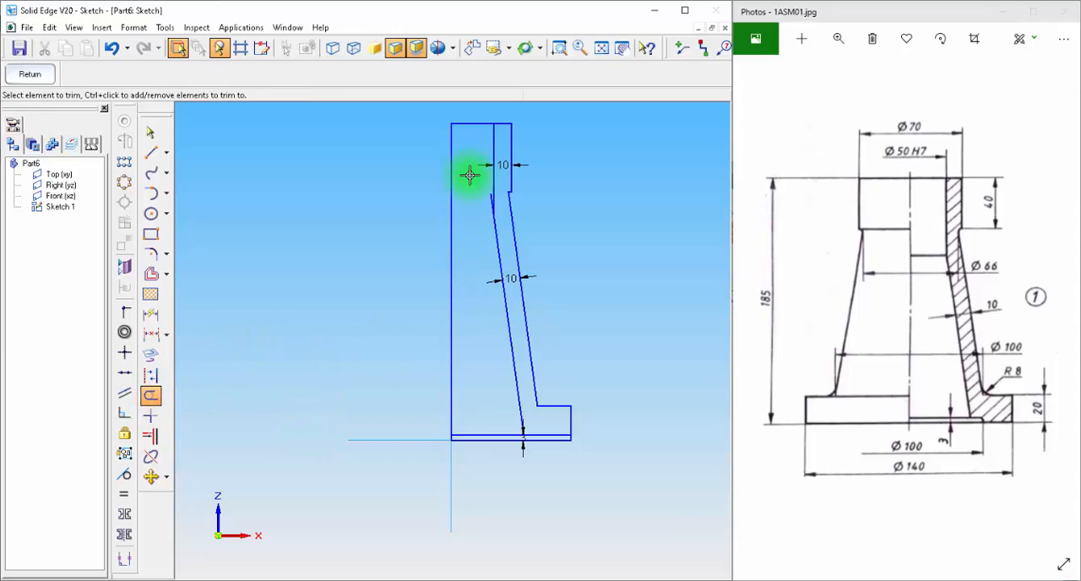
{"action": "left_click", "coordinate": [470, 123]}
{"action": "left_click_drag", "start_coordinate": [489, 199], "coordinate": [489, 201]}
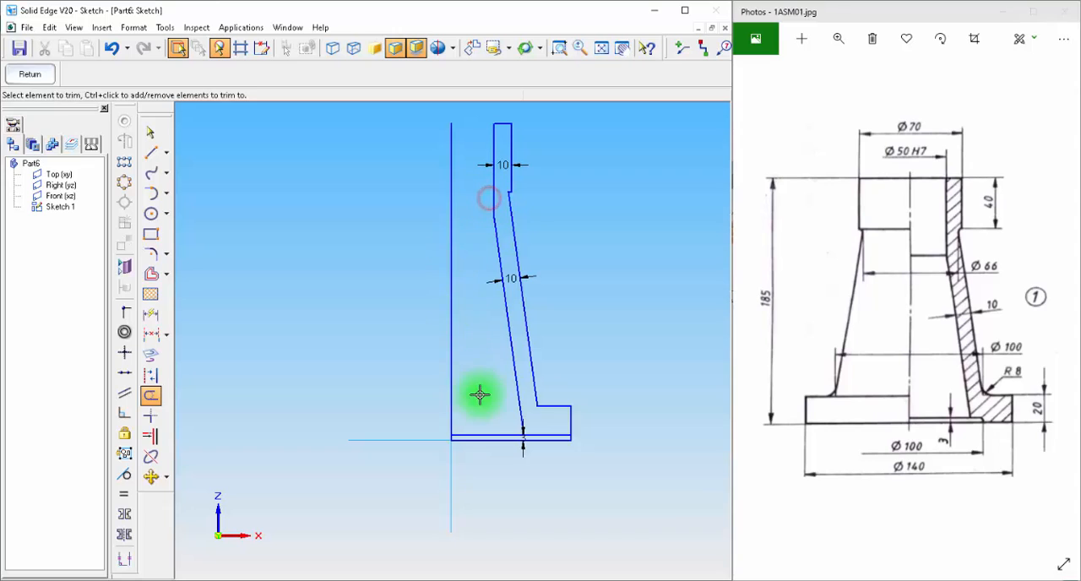
{"action": "left_click_drag", "start_coordinate": [491, 431], "coordinate": [490, 438]}
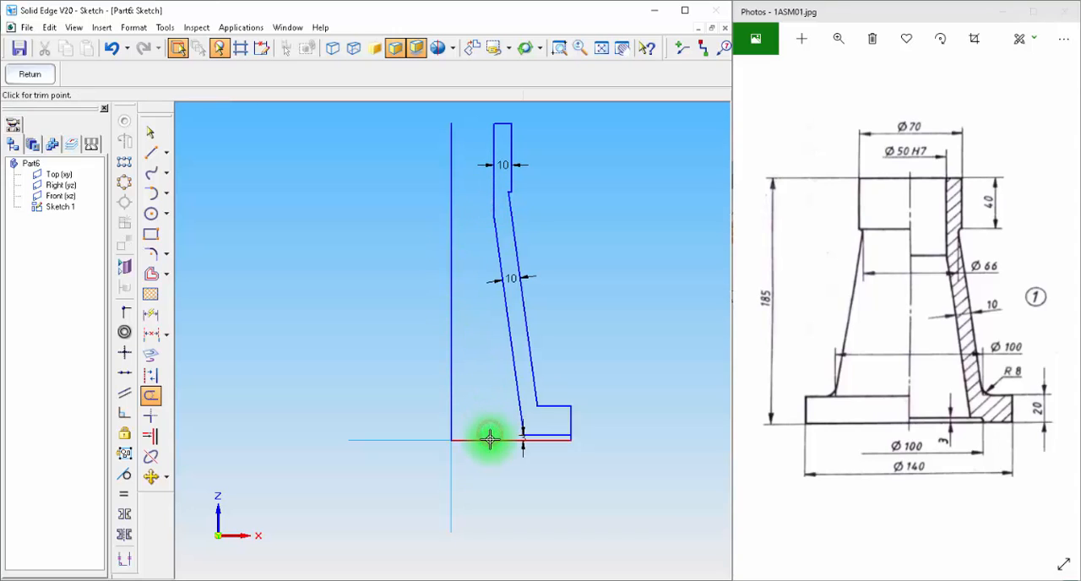
{"action": "left_click", "coordinate": [490, 439]}
Step: Draw a short vertical line crossing the flange's base line and the 3 mm offset line, just outside the inner wall
{"action": "scroll", "coordinate": [616, 493], "scroll_direction": "up", "scroll_amount": 4}
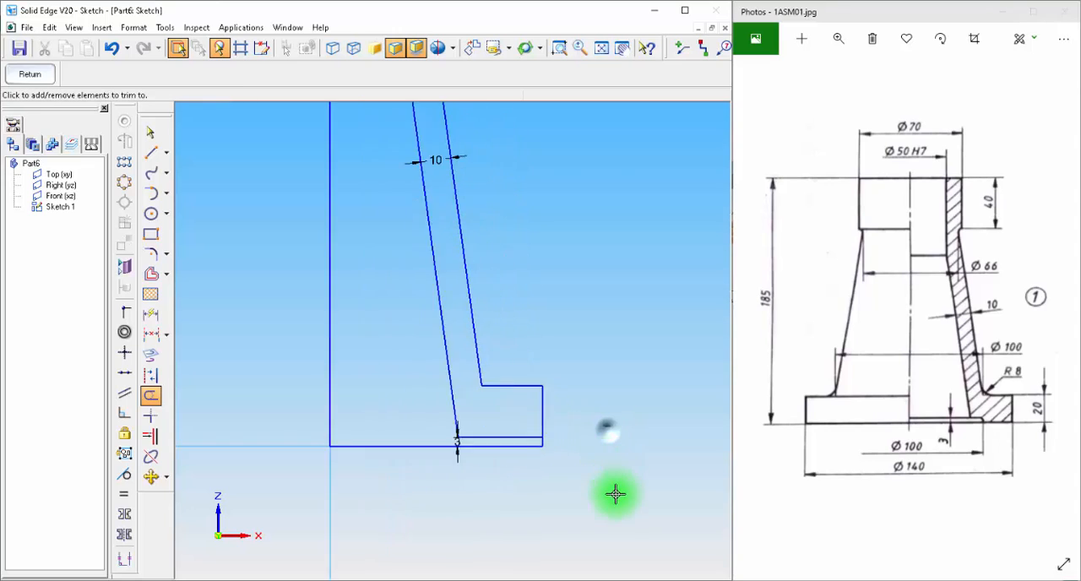
{"action": "left_click", "coordinate": [152, 153]}
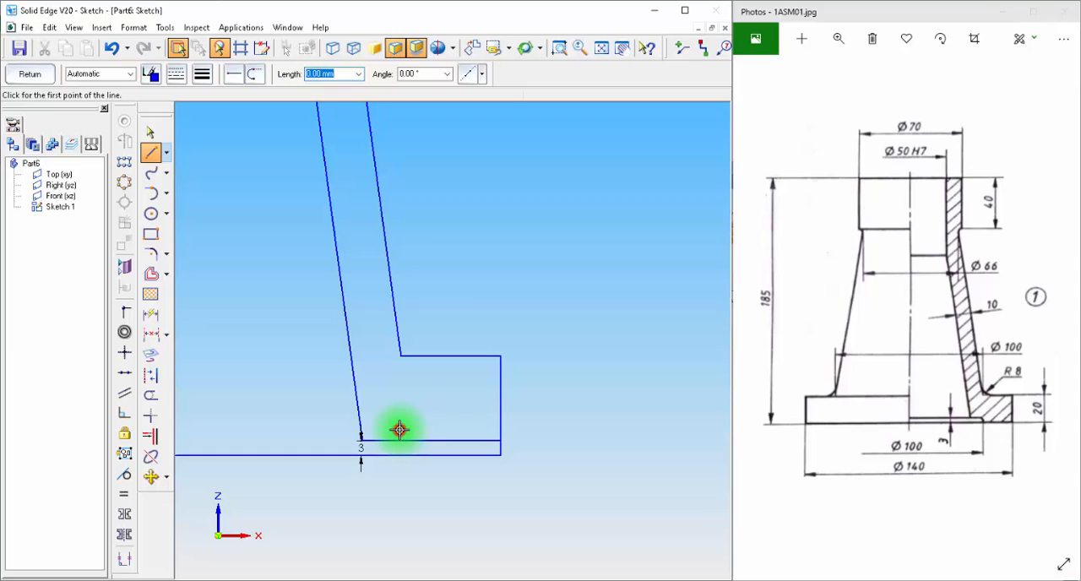
{"action": "left_click_drag", "start_coordinate": [399, 430], "coordinate": [397, 476]}
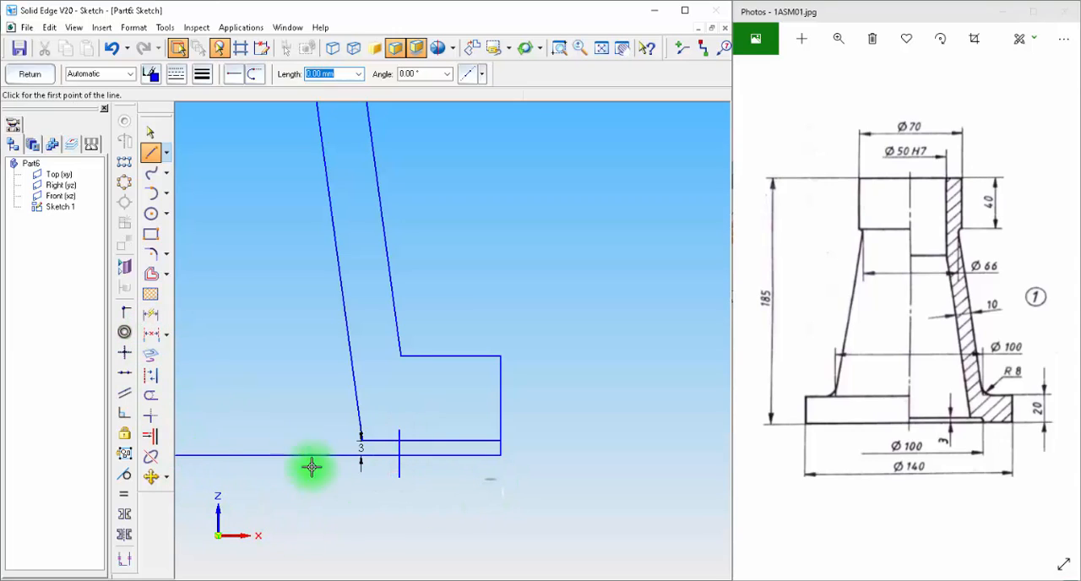
Step: Dimension the short vertical line 50 mm from the axis
{"action": "scroll", "coordinate": [309, 470], "scroll_direction": "down", "scroll_amount": 3}
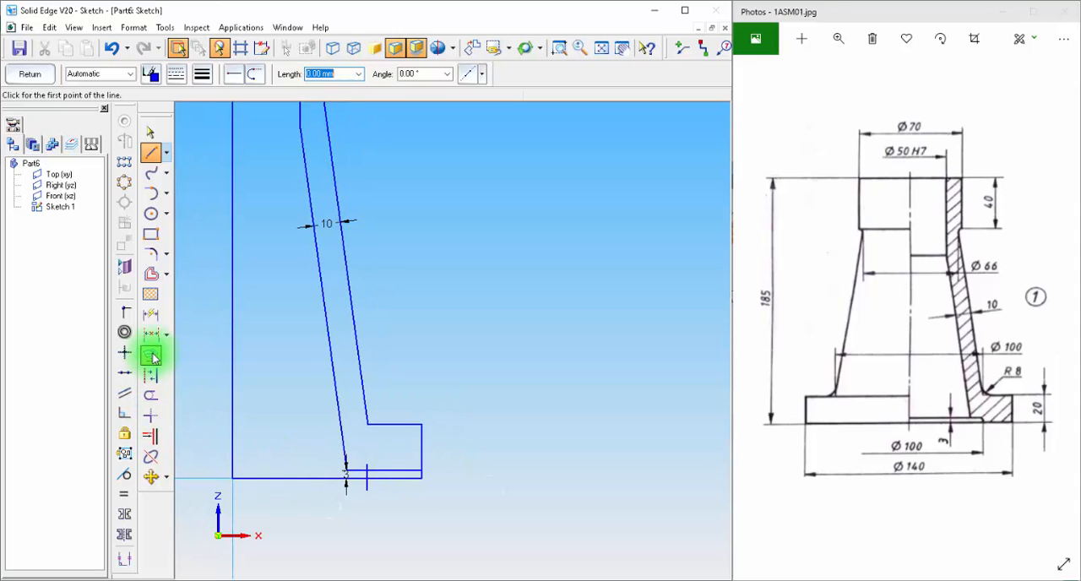
{"action": "left_click", "coordinate": [153, 319]}
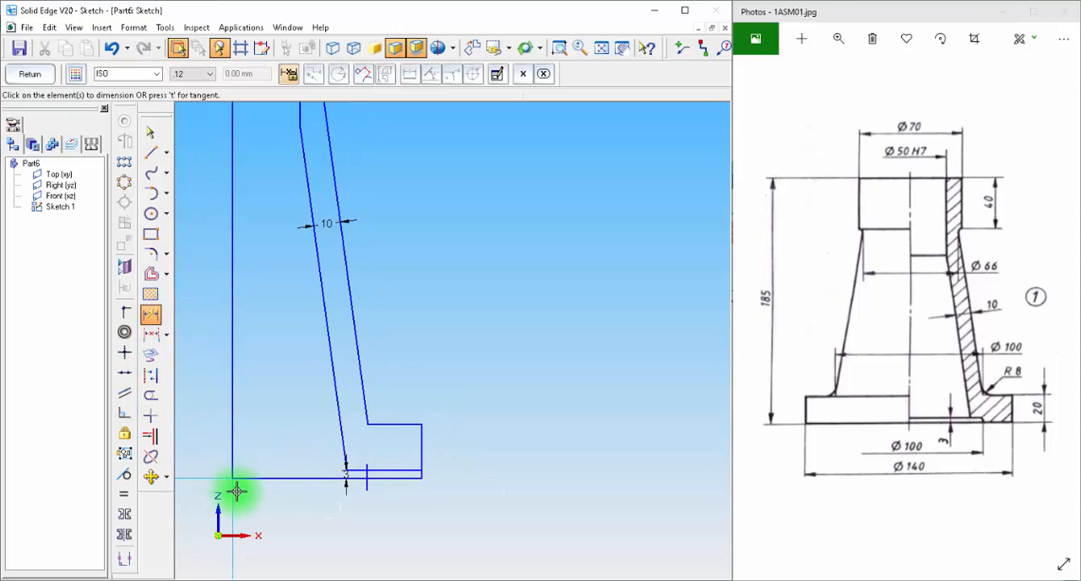
{"action": "left_click", "coordinate": [234, 494]}
{"action": "left_click", "coordinate": [365, 493]}
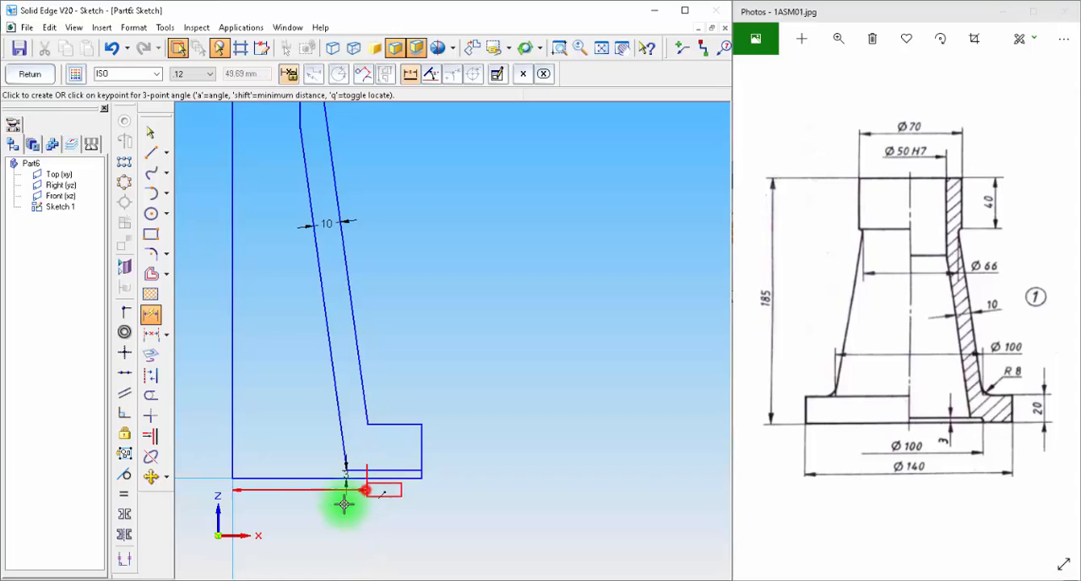
{"action": "left_click", "coordinate": [338, 521]}
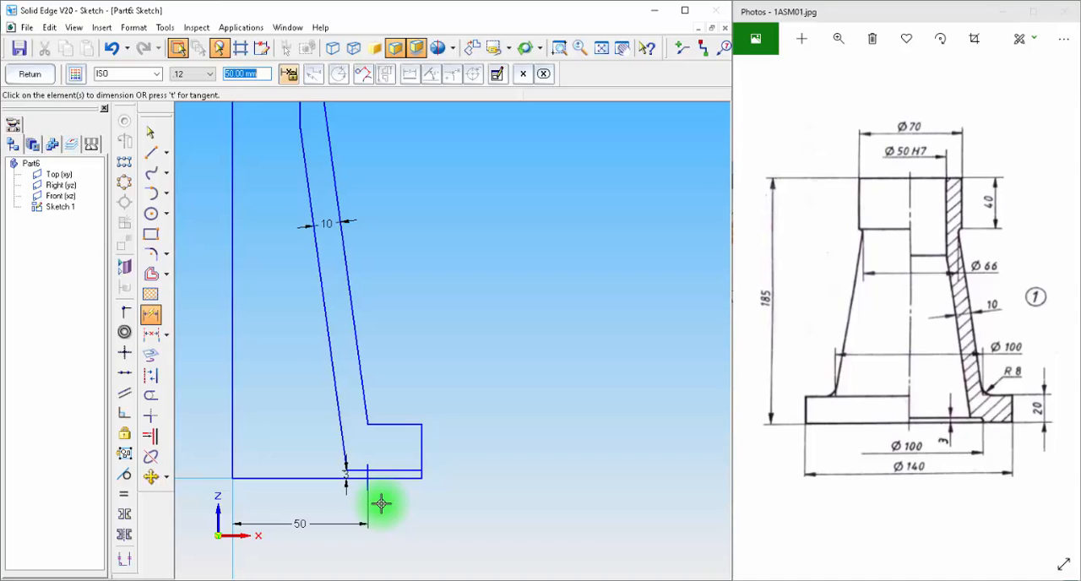
Step: Trim the short vertical line's overhanging ends and the base line between it and the axis
{"action": "left_click", "coordinate": [152, 399]}
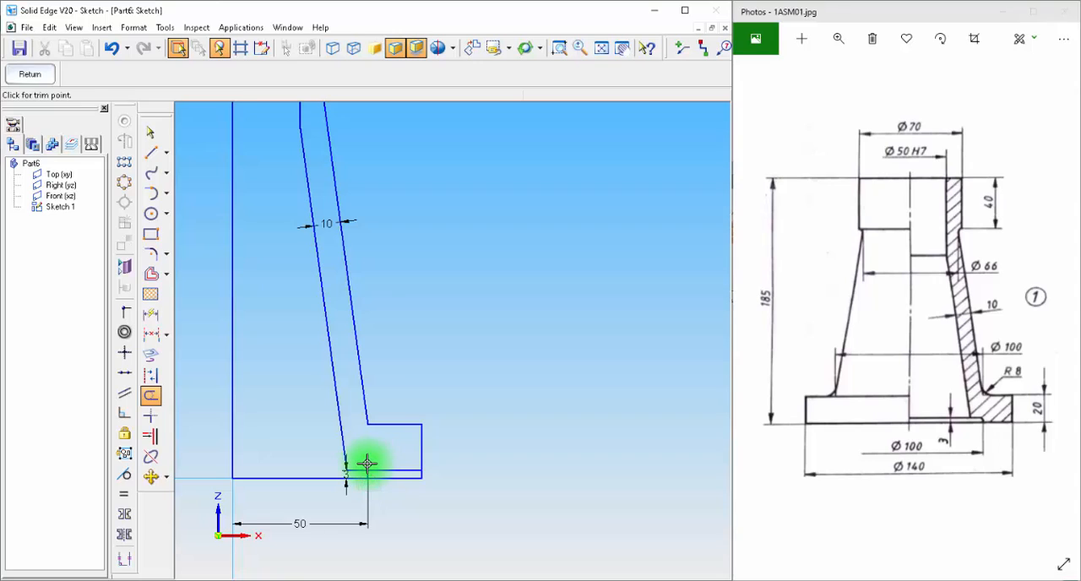
{"action": "left_click", "coordinate": [366, 463]}
{"action": "left_click_drag", "start_coordinate": [321, 478], "coordinate": [319, 482]}
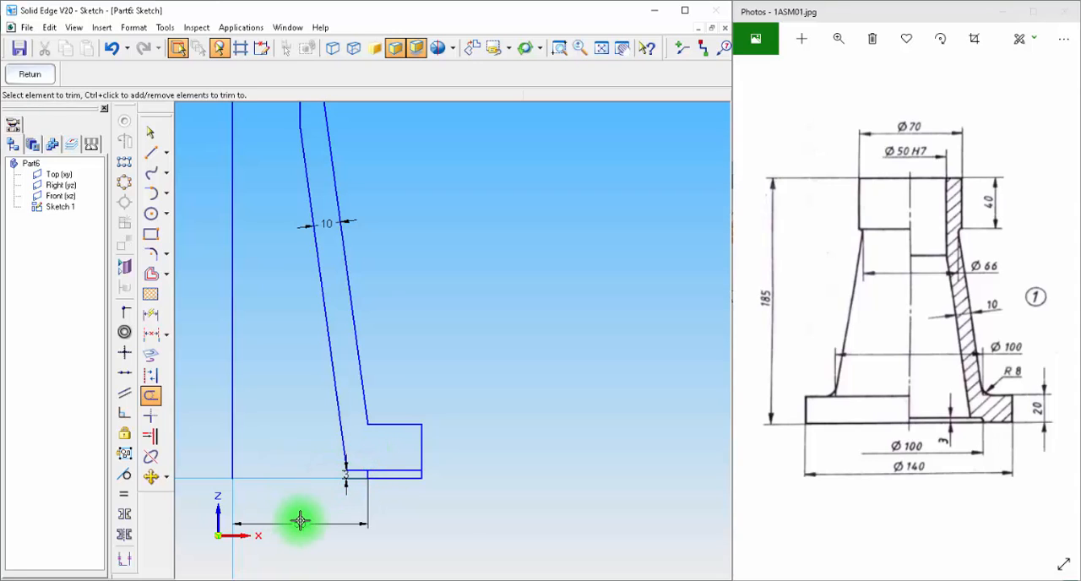
{"action": "scroll", "coordinate": [545, 507], "scroll_direction": "down", "scroll_amount": 3}
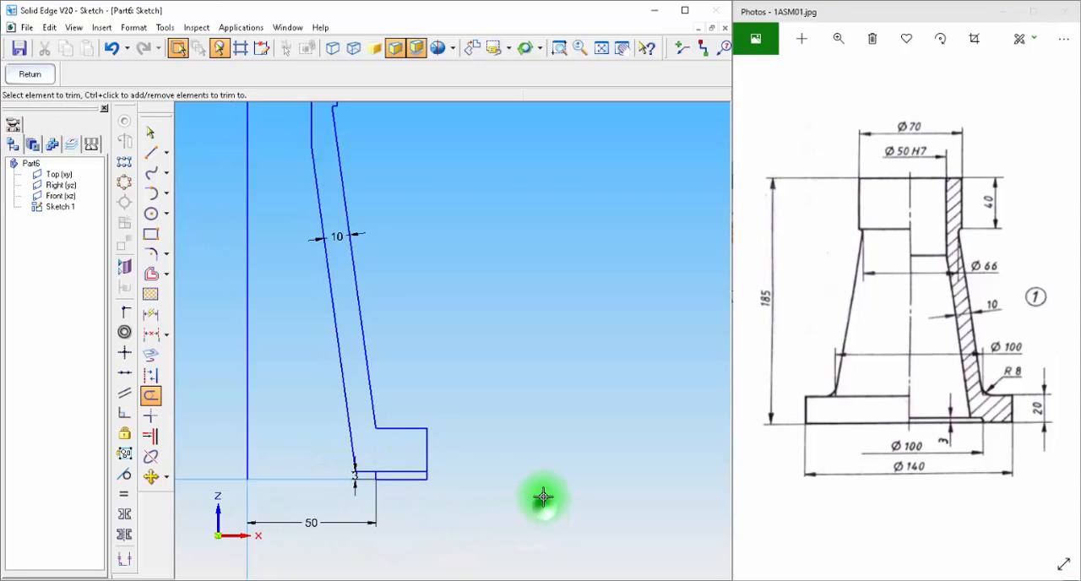
{"action": "middle_click_drag", "start_coordinate": [535, 484], "coordinate": [596, 455], "text": "shift"}
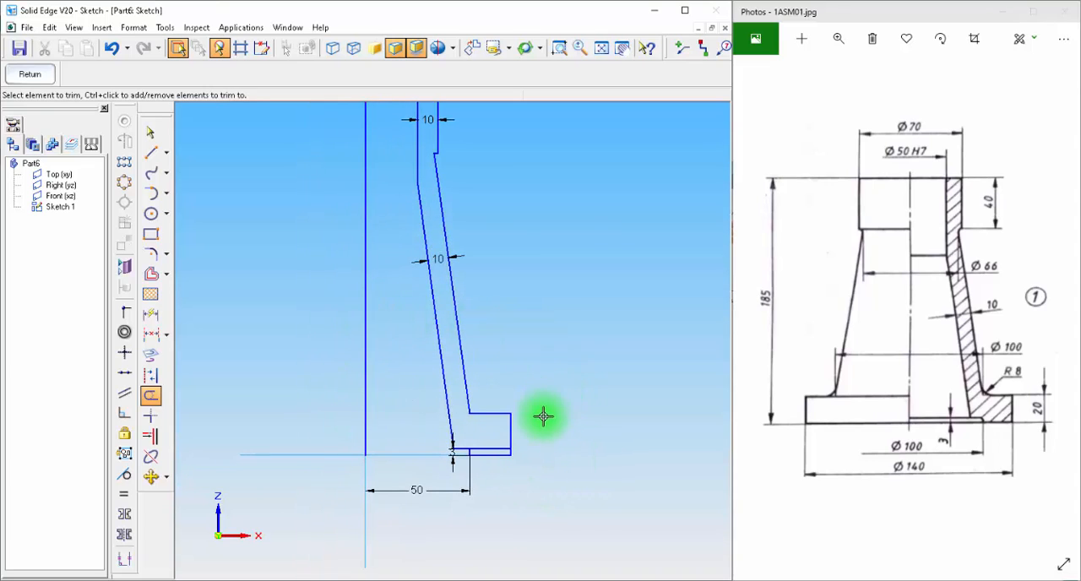
Step: Dimension the axis line's length and the profile's overall height from the flange base to the top edge
{"action": "left_click", "coordinate": [155, 314]}
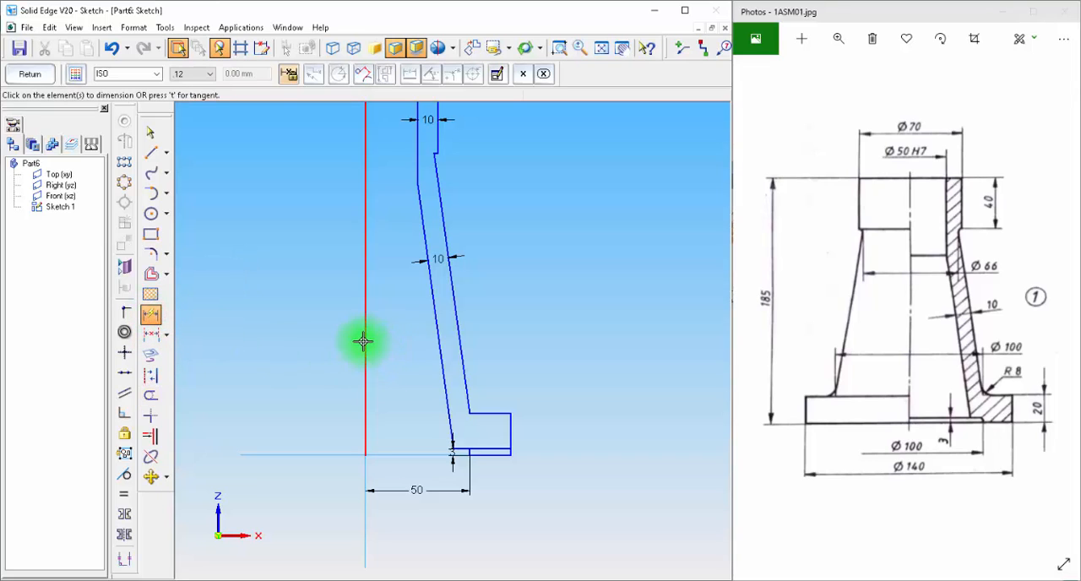
{"action": "left_click", "coordinate": [364, 342]}
{"action": "left_click", "coordinate": [249, 341]}
{"action": "scroll", "coordinate": [557, 467], "scroll_direction": "down", "scroll_amount": 2}
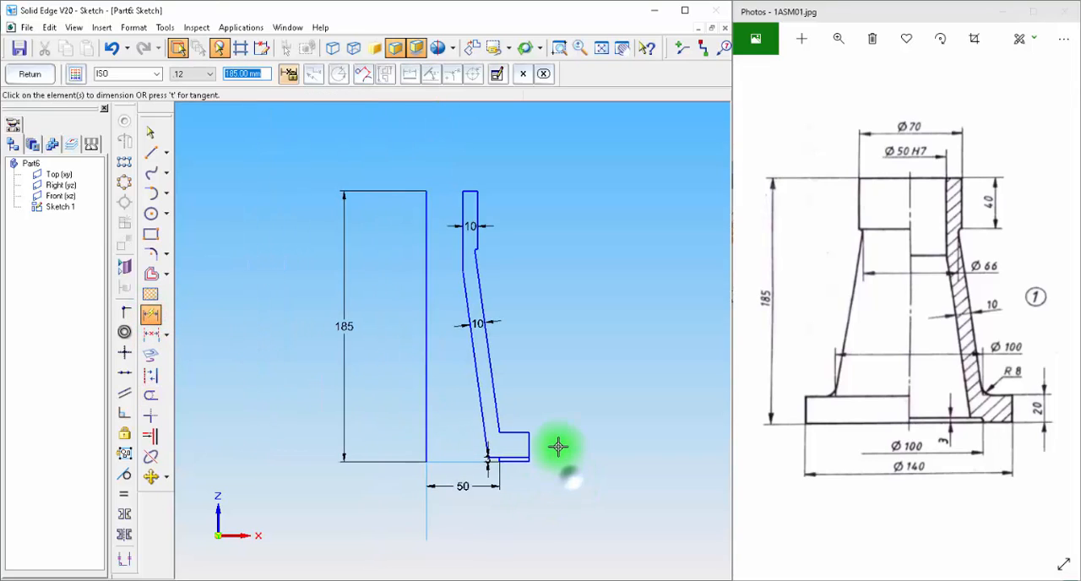
{"action": "left_click", "coordinate": [522, 463]}
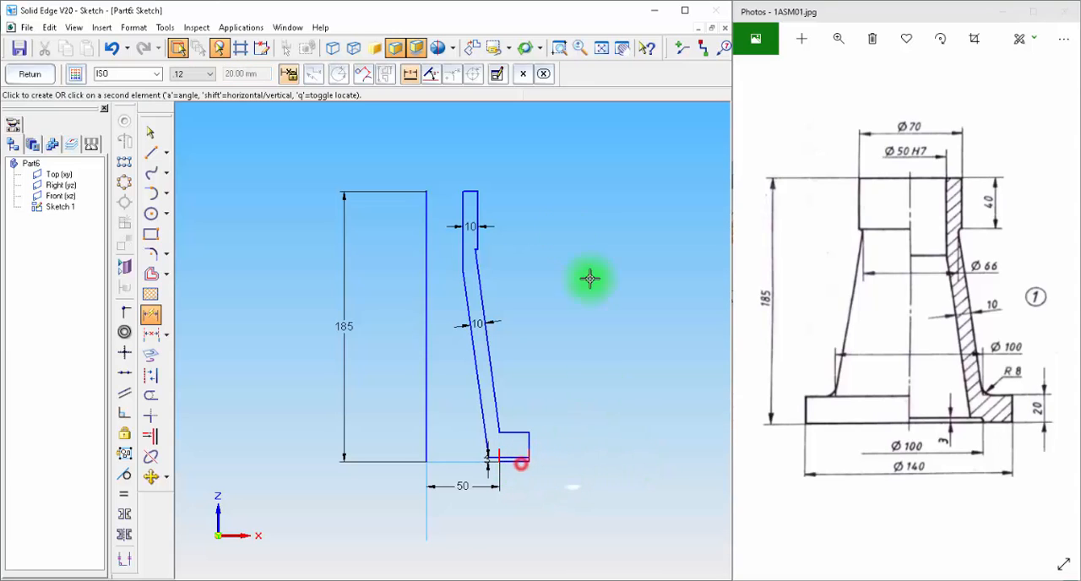
{"action": "left_click", "coordinate": [470, 189]}
{"action": "left_click", "coordinate": [657, 282]}
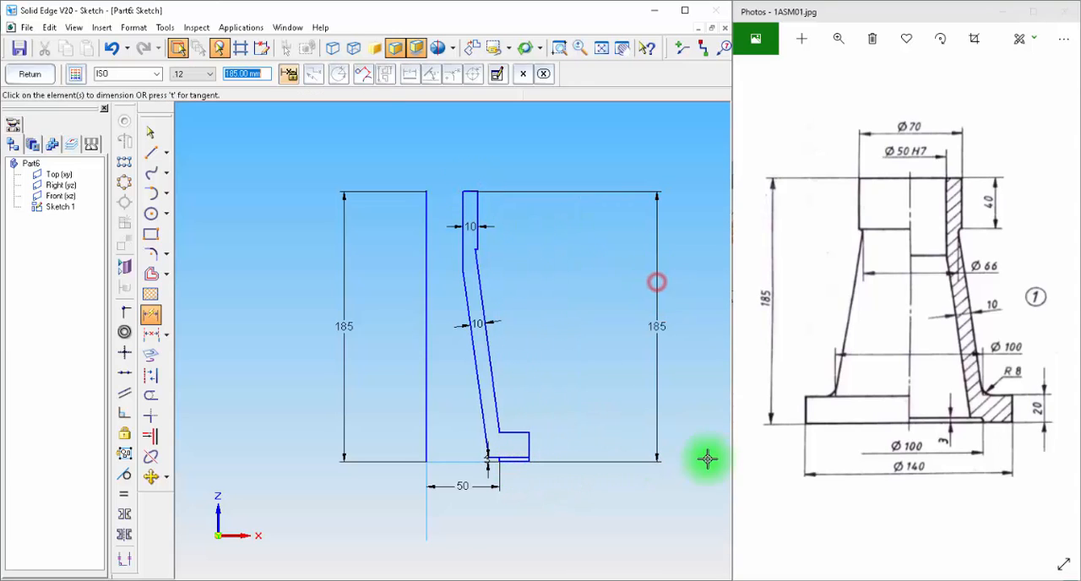
Step: Dimension the upper collar's outer edge height and the base flange's thickness
{"action": "left_click", "coordinate": [476, 217]}
{"action": "left_click", "coordinate": [599, 218]}
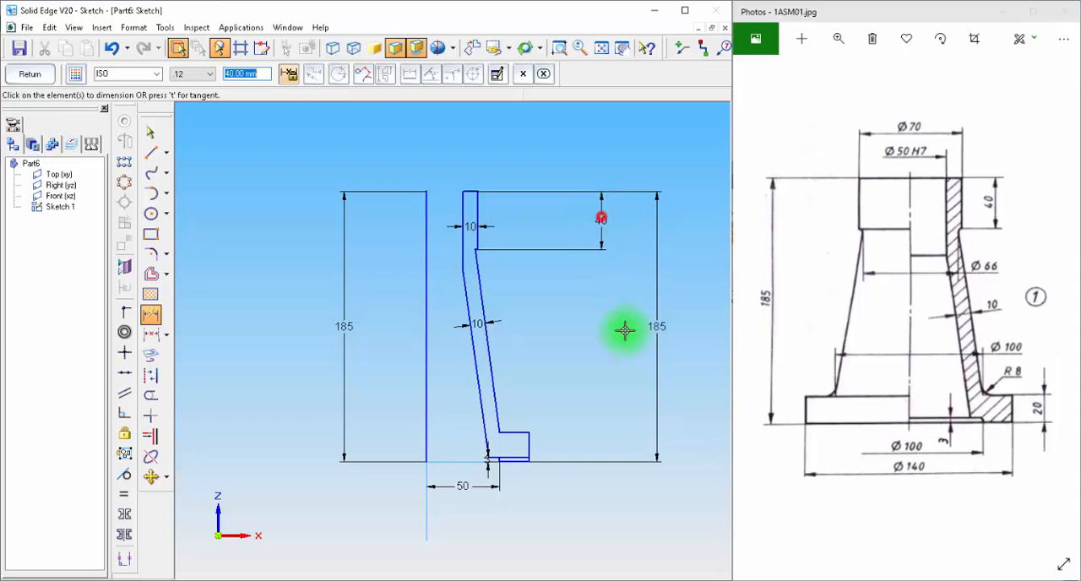
{"action": "left_click", "coordinate": [528, 446]}
{"action": "left_click", "coordinate": [596, 444]}
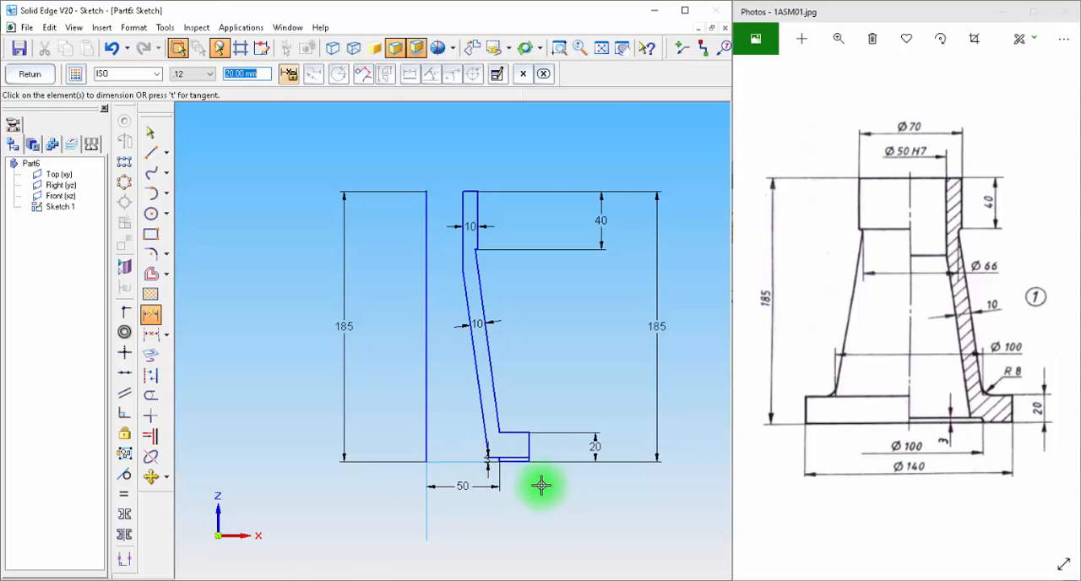
{"action": "scroll", "coordinate": [543, 485], "scroll_direction": "up", "scroll_amount": 3}
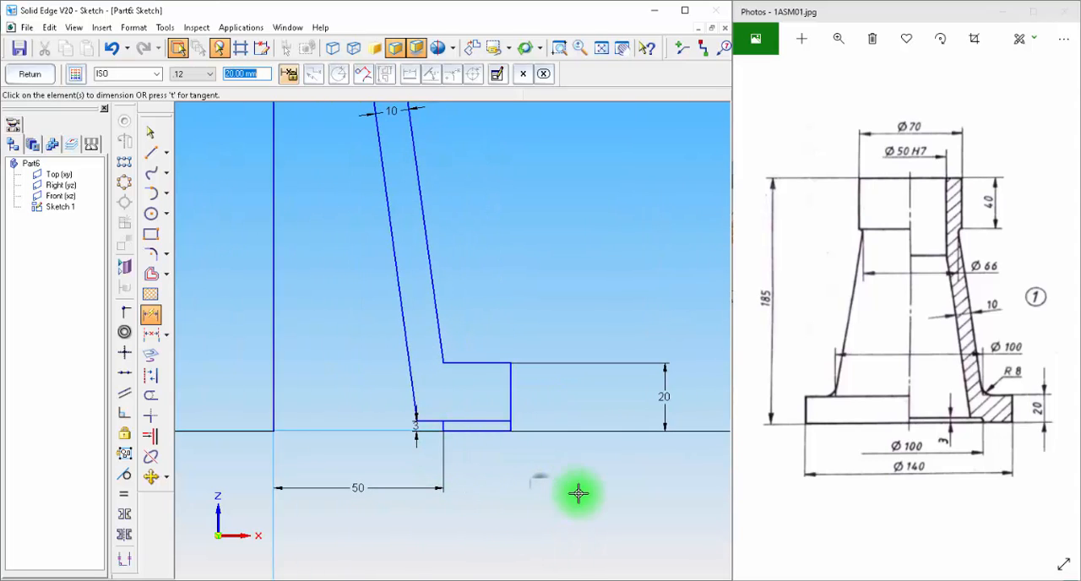
{"action": "scroll", "coordinate": [575, 490], "scroll_direction": "down", "scroll_amount": 3}
{"action": "scroll", "coordinate": [582, 502], "scroll_direction": "down", "scroll_amount": 2}
{"action": "key", "text": "super+space"}
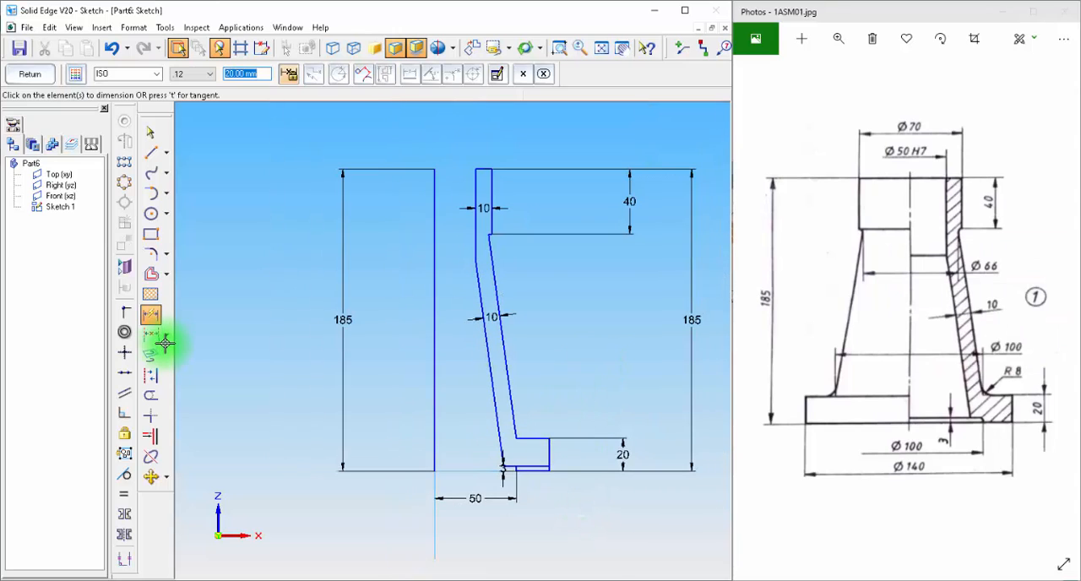
{"action": "key", "text": "Escape"}
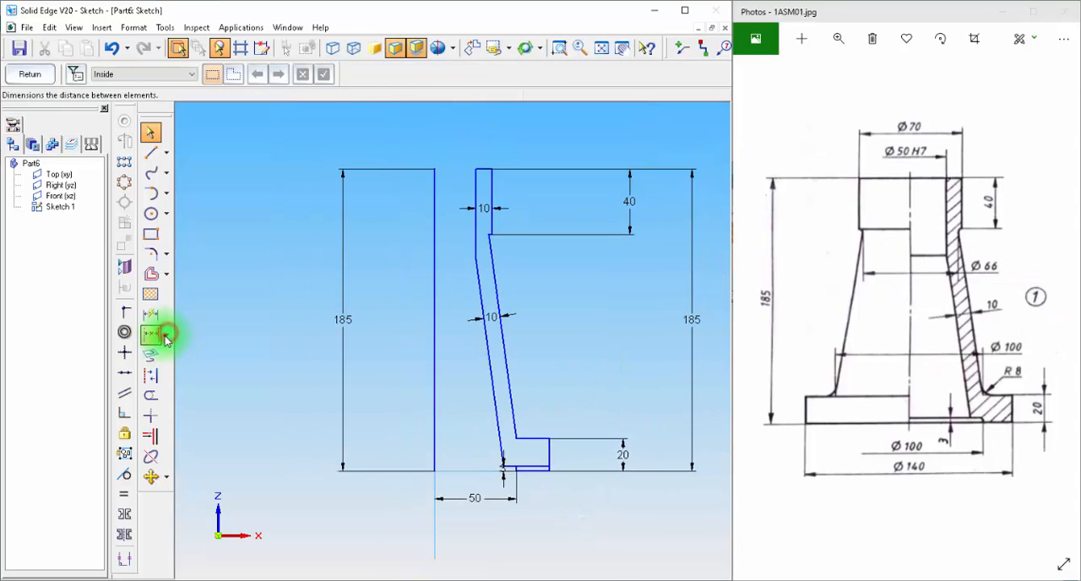
Step: Add a symmetric diameter dimension from the axis to the flange's outer edge, placed below the profile
{"action": "left_click", "coordinate": [168, 335]}
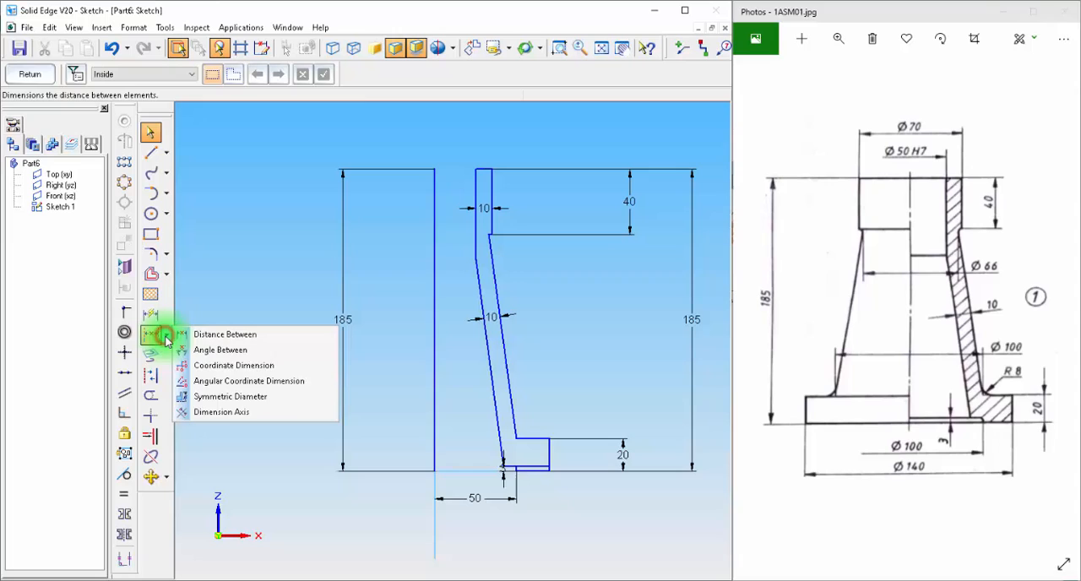
{"action": "left_click", "coordinate": [258, 400]}
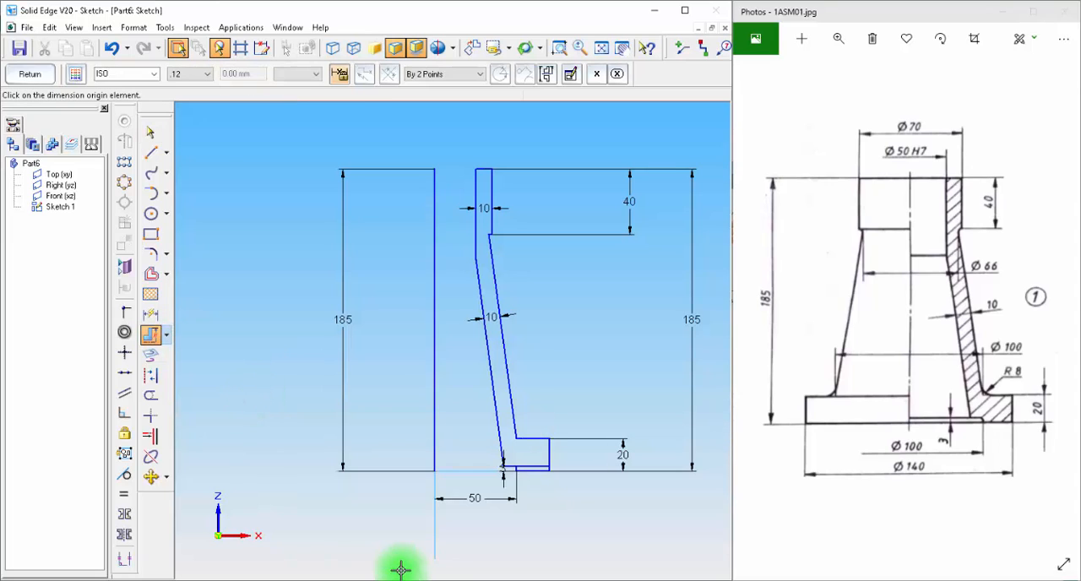
{"action": "left_click", "coordinate": [433, 514]}
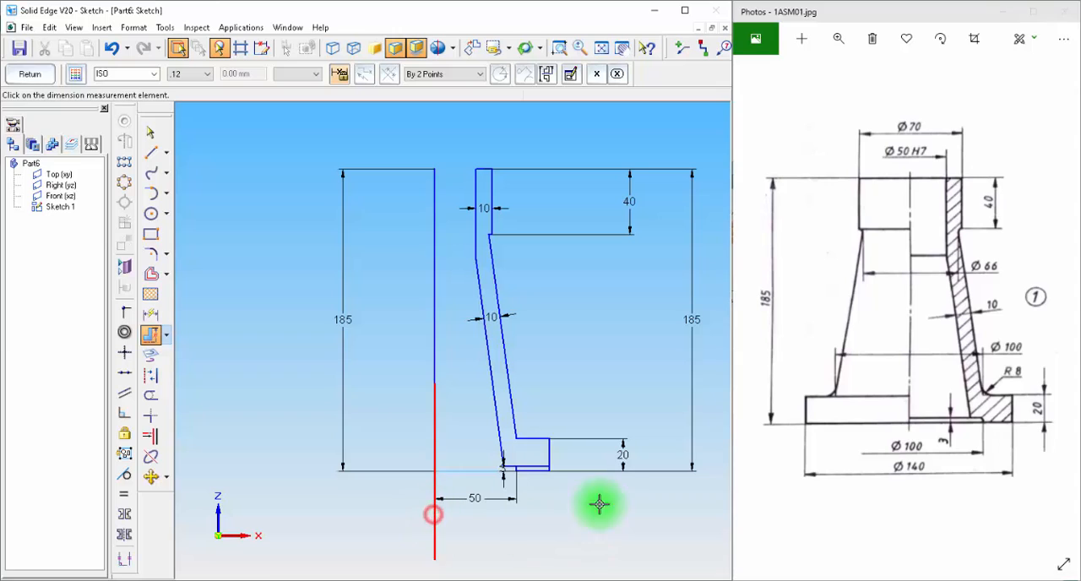
{"action": "left_click", "coordinate": [550, 452]}
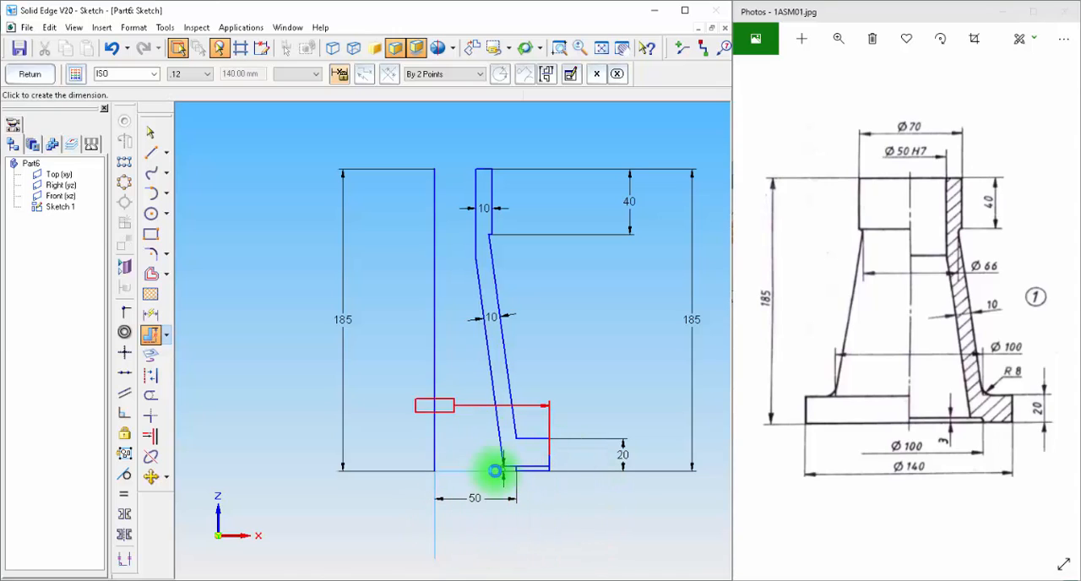
{"action": "left_click", "coordinate": [461, 559]}
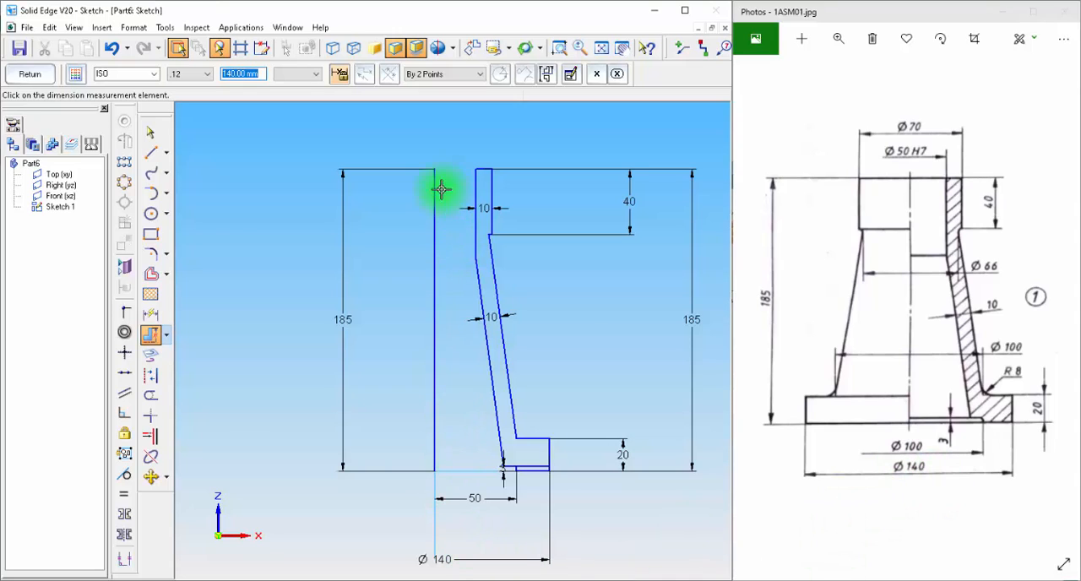
Step: Add symmetric diameter dimensions from the axis to the collar's outer edge and to the inner bore wall, above the profile
{"action": "left_click", "coordinate": [143, 337]}
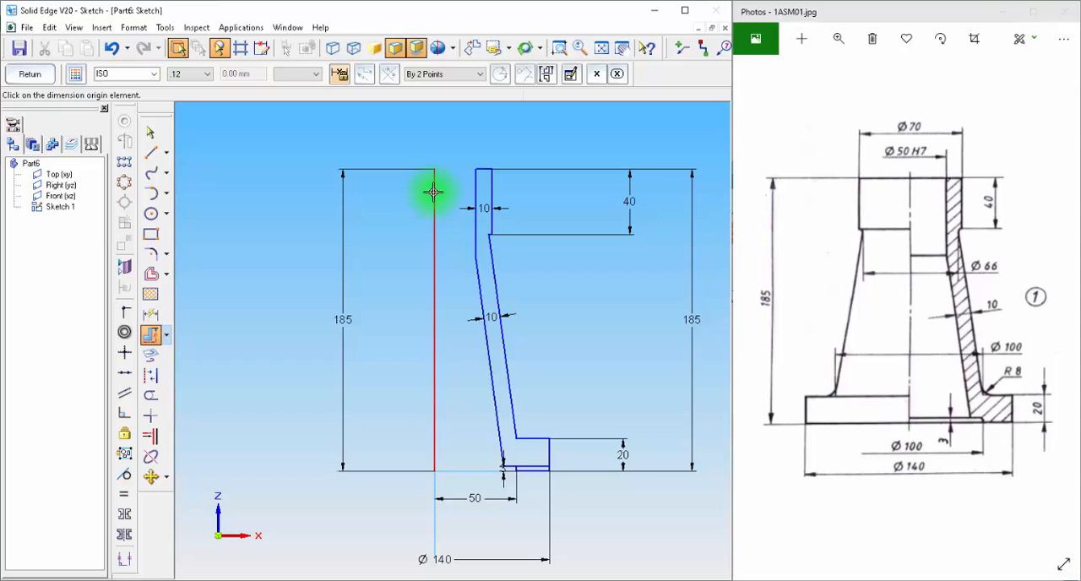
{"action": "left_click", "coordinate": [494, 182]}
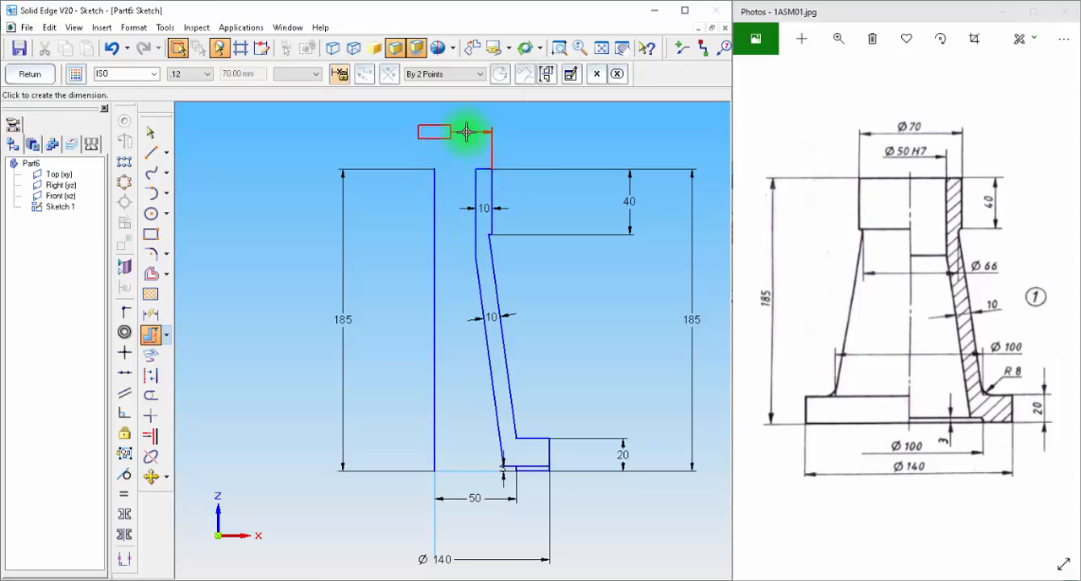
{"action": "left_click", "coordinate": [466, 132]}
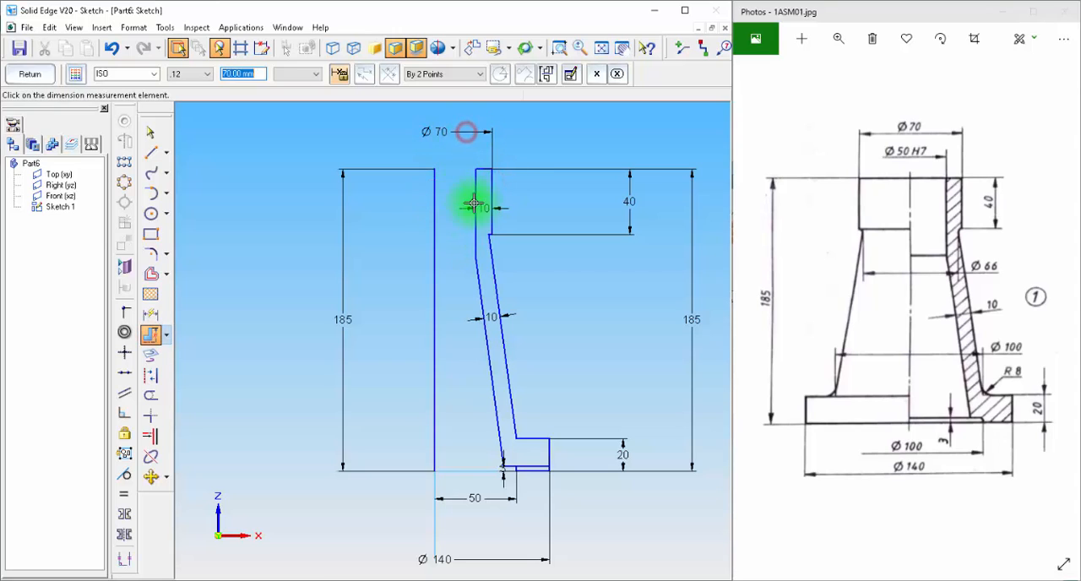
{"action": "left_click", "coordinate": [152, 335]}
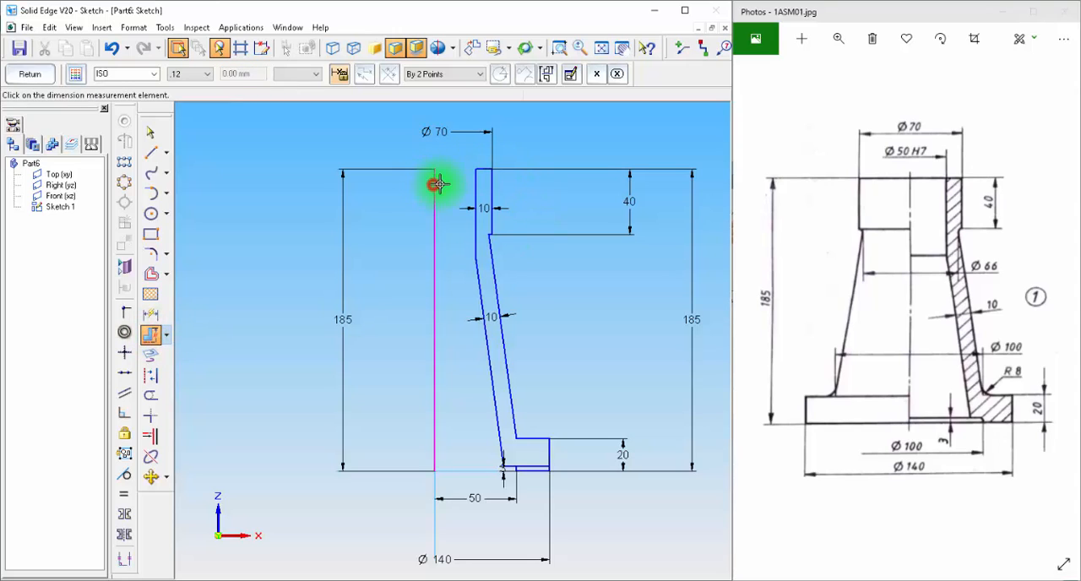
{"action": "left_click", "coordinate": [475, 180]}
{"action": "left_click", "coordinate": [457, 147]}
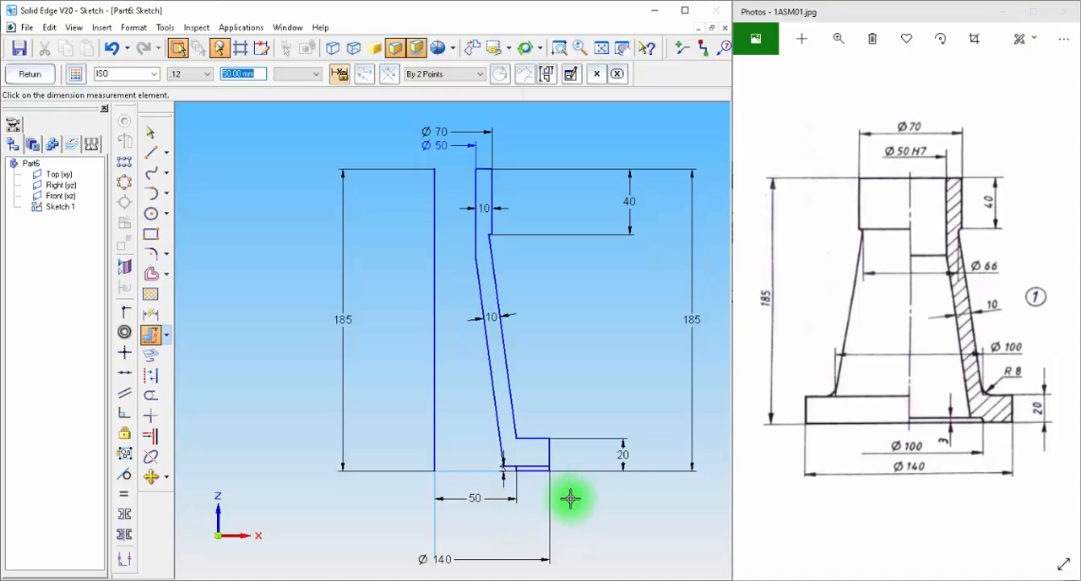
Step: Trim the part of the 3 mm offset line that crosses the flange outside the short vertical line
{"action": "scroll", "coordinate": [571, 498], "scroll_direction": "up", "scroll_amount": 2}
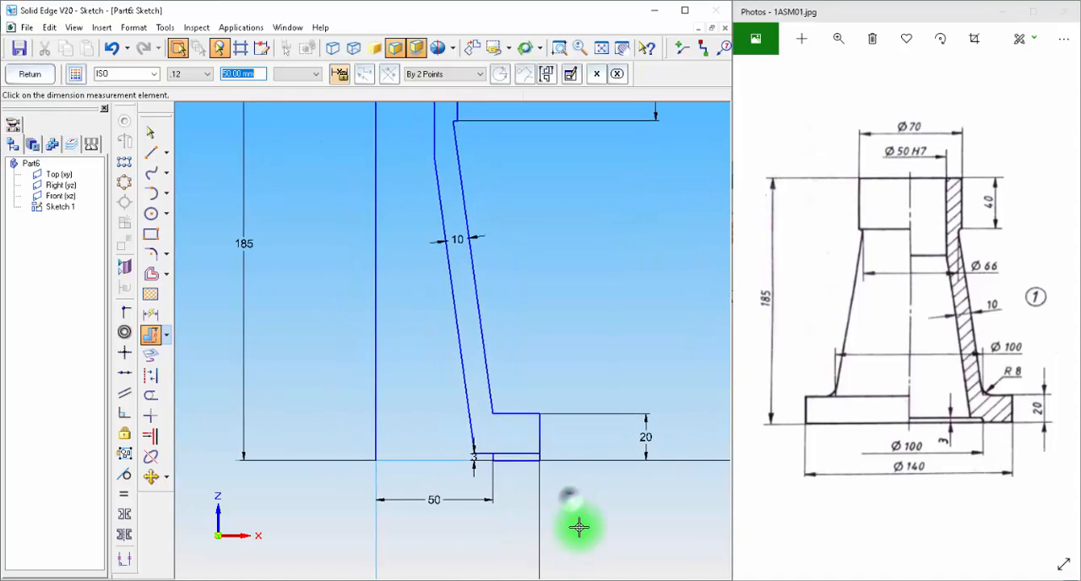
{"action": "left_click", "coordinate": [150, 395]}
{"action": "left_click_drag", "start_coordinate": [512, 447], "coordinate": [580, 522]}
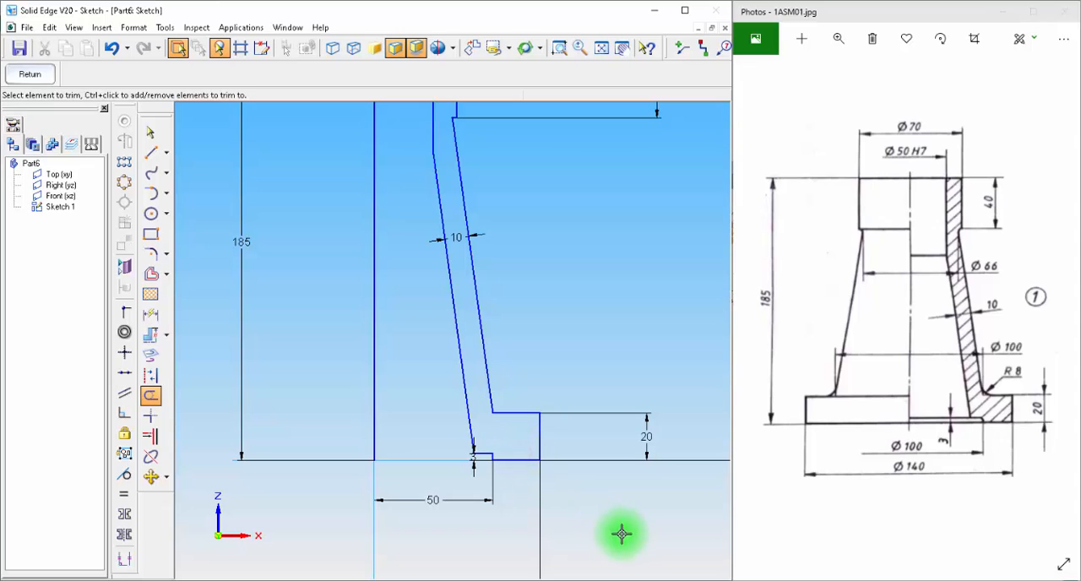
{"action": "scroll", "coordinate": [604, 490], "scroll_direction": "down", "scroll_amount": 4}
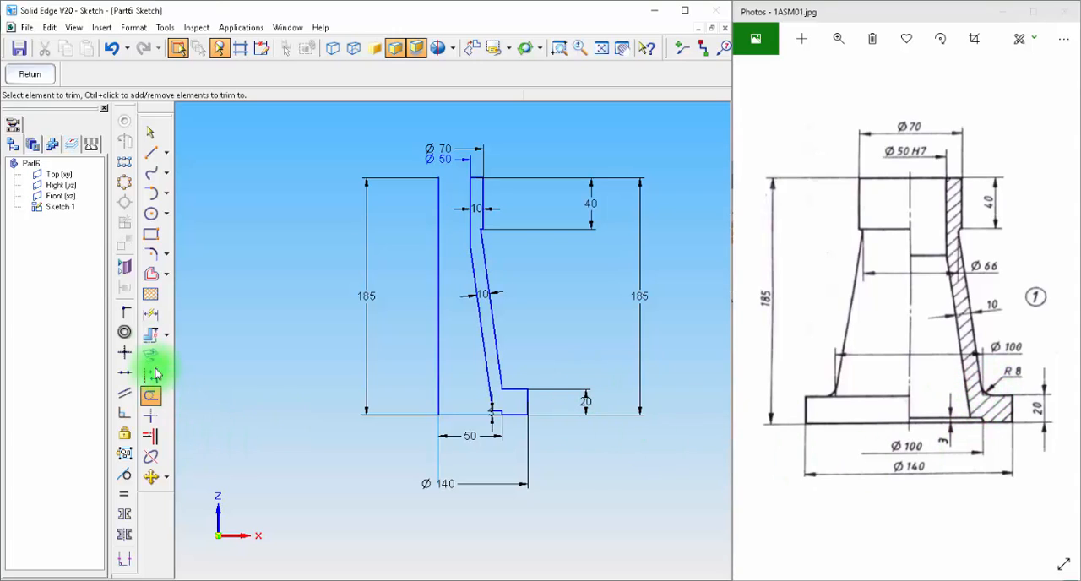
Step: Fillet the corner between the outer sloped line and the flange's top edge with an 8 mm radius, and leave the sketch
{"action": "left_click", "coordinate": [151, 256]}
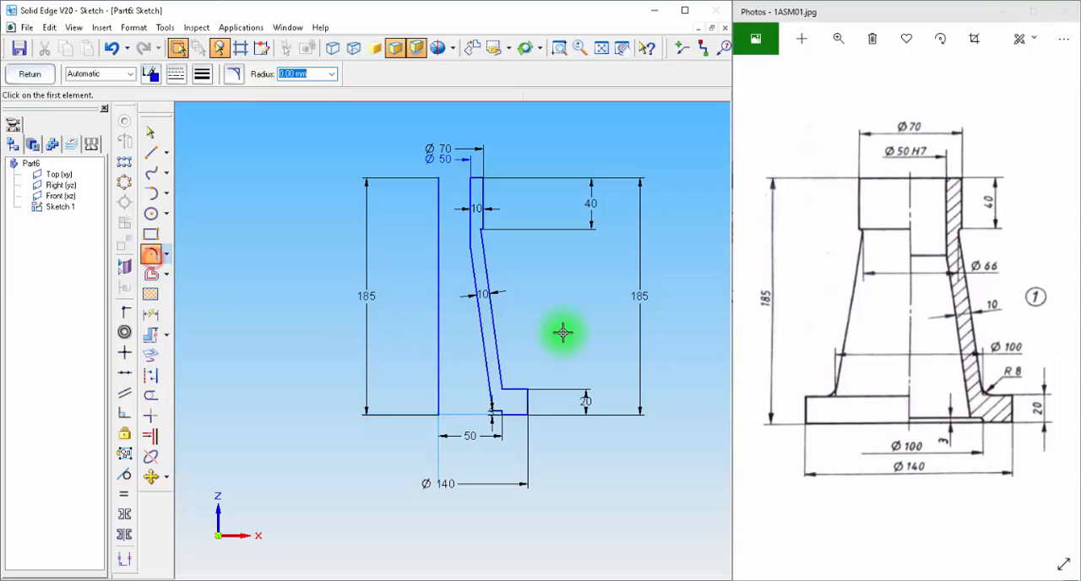
{"action": "left_click", "coordinate": [506, 388]}
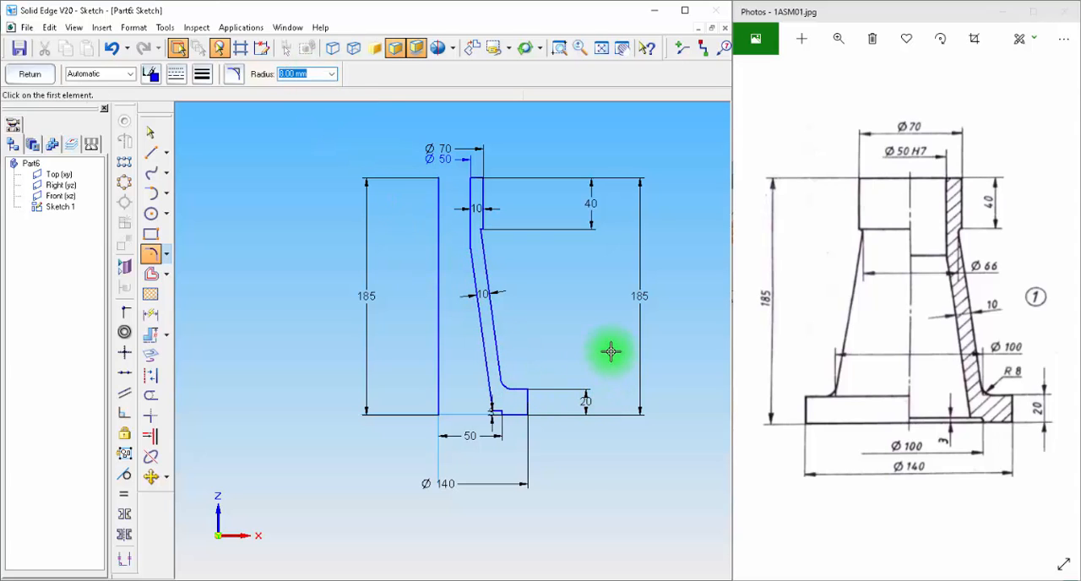
{"action": "left_click", "coordinate": [29, 73]}
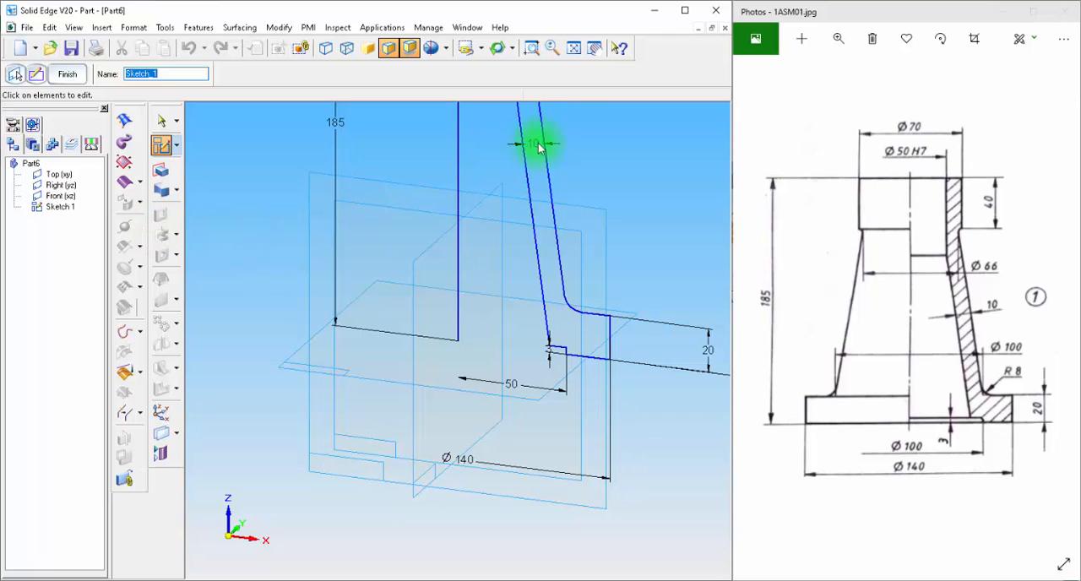
Step: Create a revolved protrusion from the closed sketch profile about the vertical axis line through 360°
{"action": "left_click", "coordinate": [578, 52]}
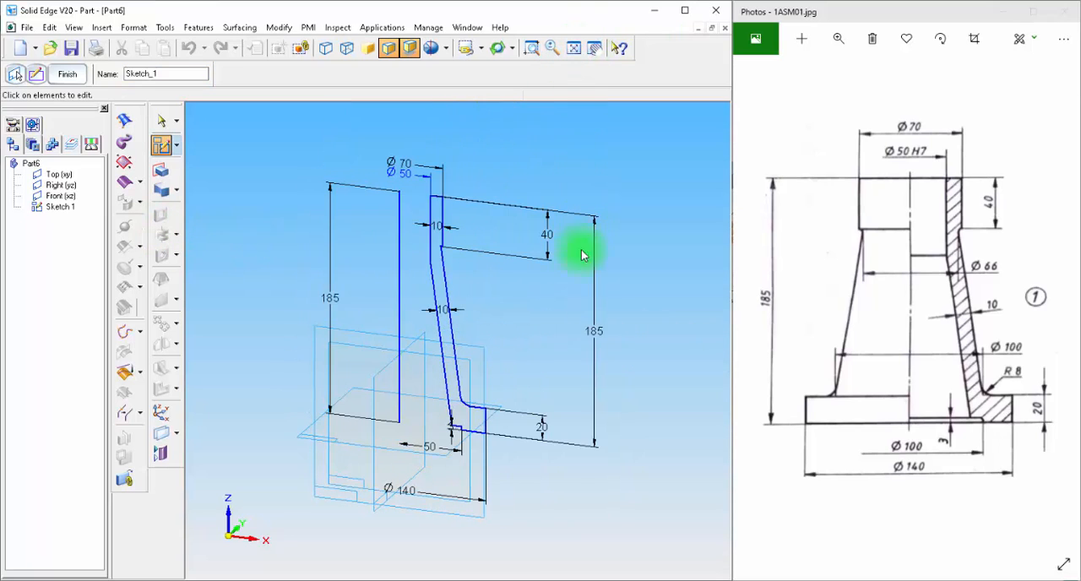
{"action": "left_click", "coordinate": [162, 188]}
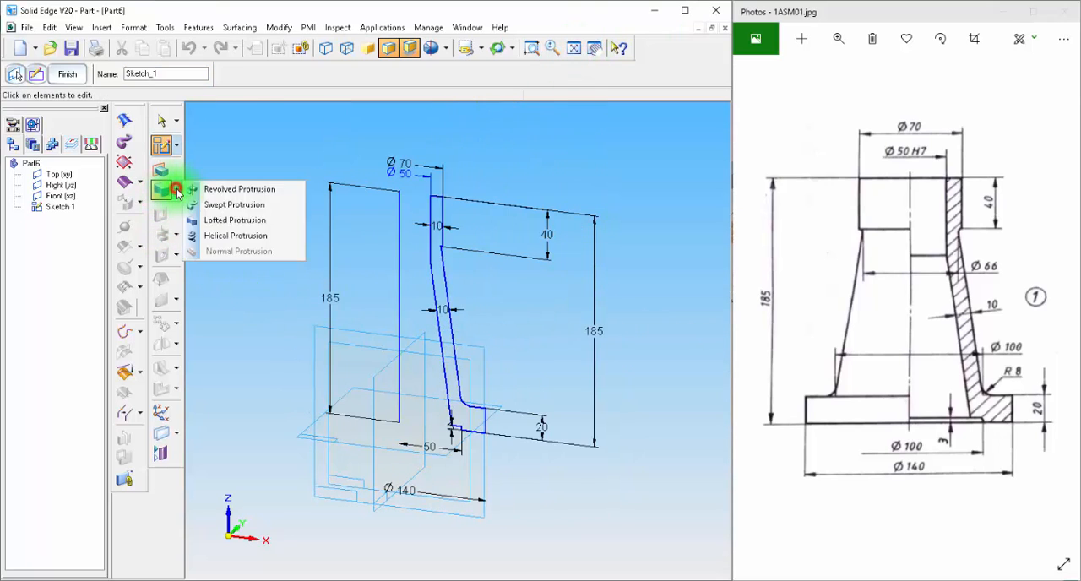
{"action": "left_click", "coordinate": [243, 219]}
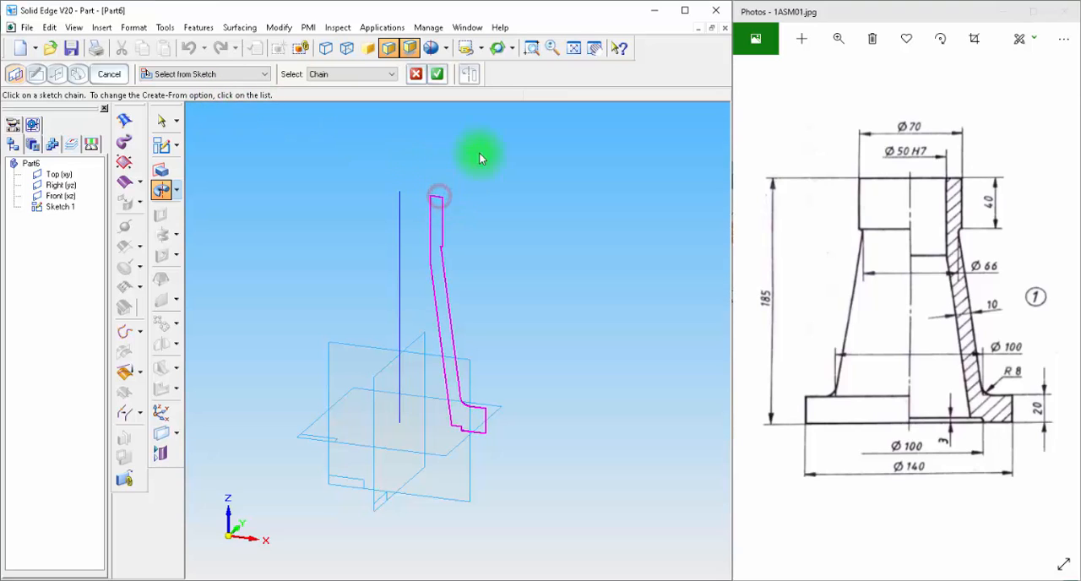
{"action": "left_click", "coordinate": [438, 75]}
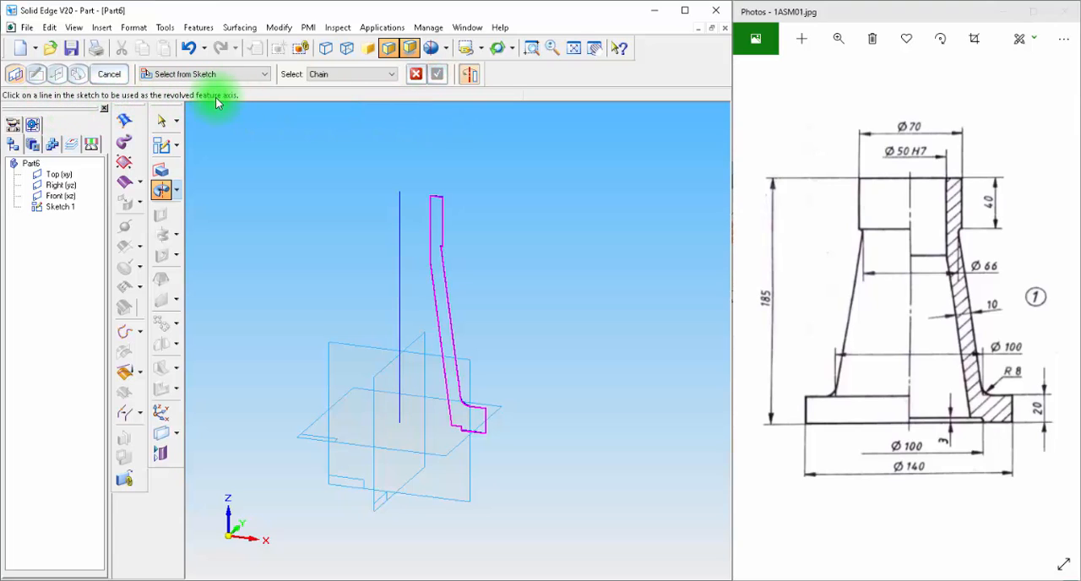
{"action": "left_click", "coordinate": [401, 224]}
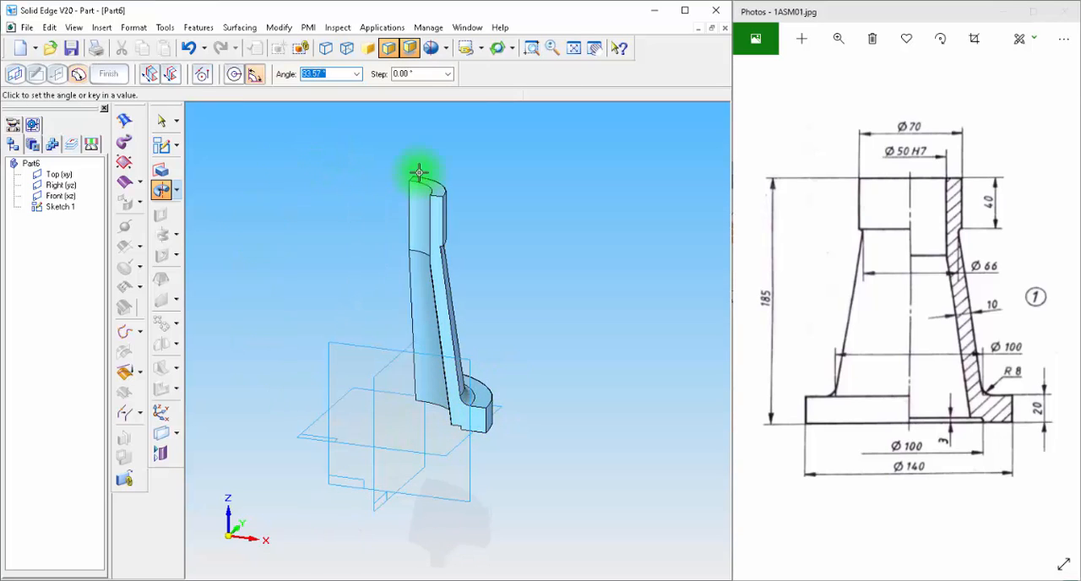
{"action": "left_click", "coordinate": [259, 254]}
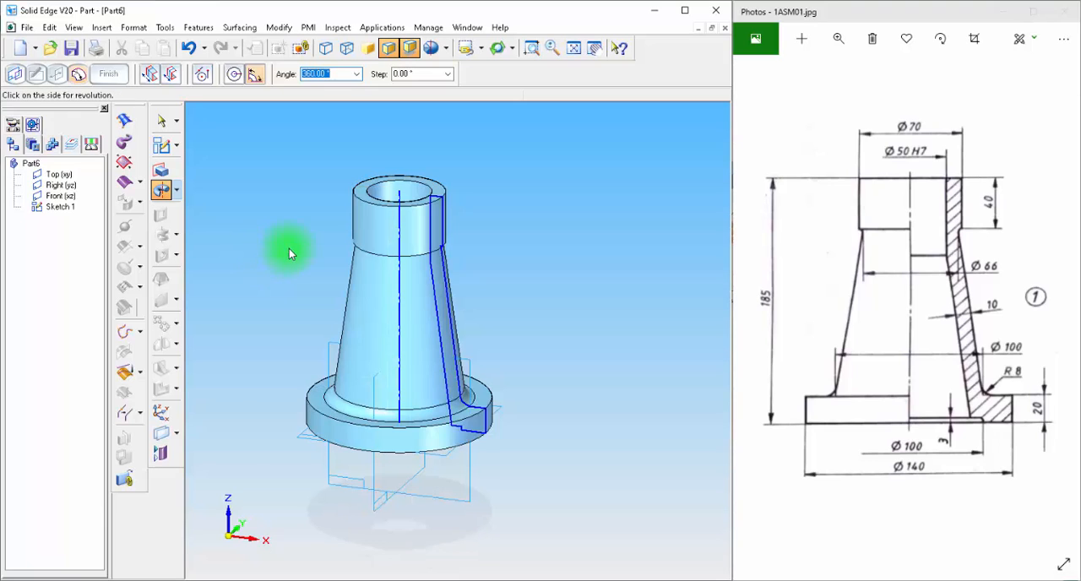
{"action": "left_click", "coordinate": [111, 74]}
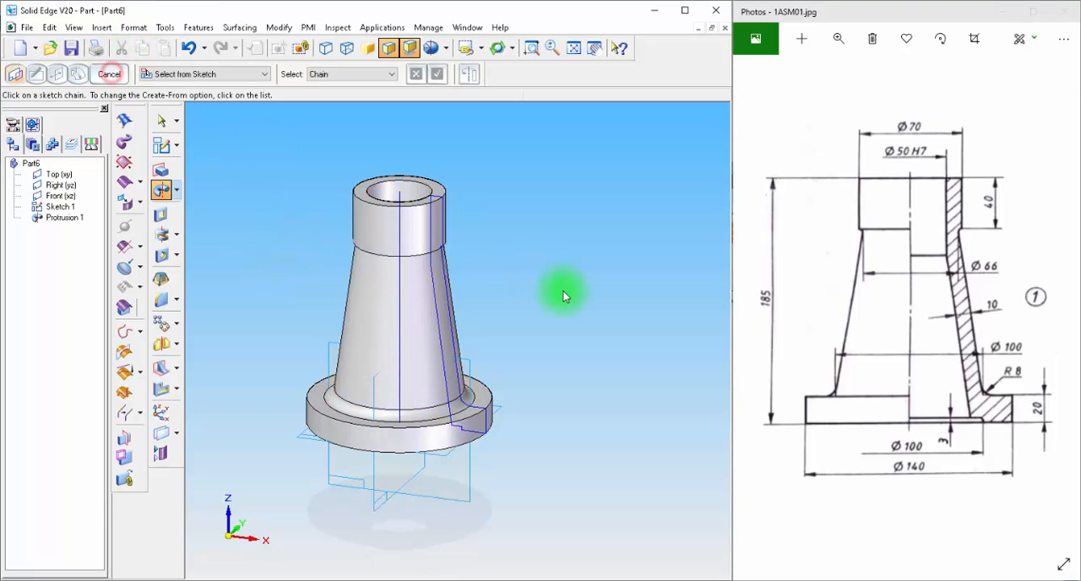
Step: Paint the whole revolved jack body with the Black (glass) style
{"action": "mouse_move", "coordinate": [522, 280]}
{"action": "middle_mouse_down"}
{"action": "mouse_move", "coordinate": [501, 296]}
{"action": "mouse_move", "coordinate": [550, 237]}
{"action": "mouse_move", "coordinate": [497, 286]}
{"action": "mouse_move", "coordinate": [514, 302]}
{"action": "middle_mouse_up"}
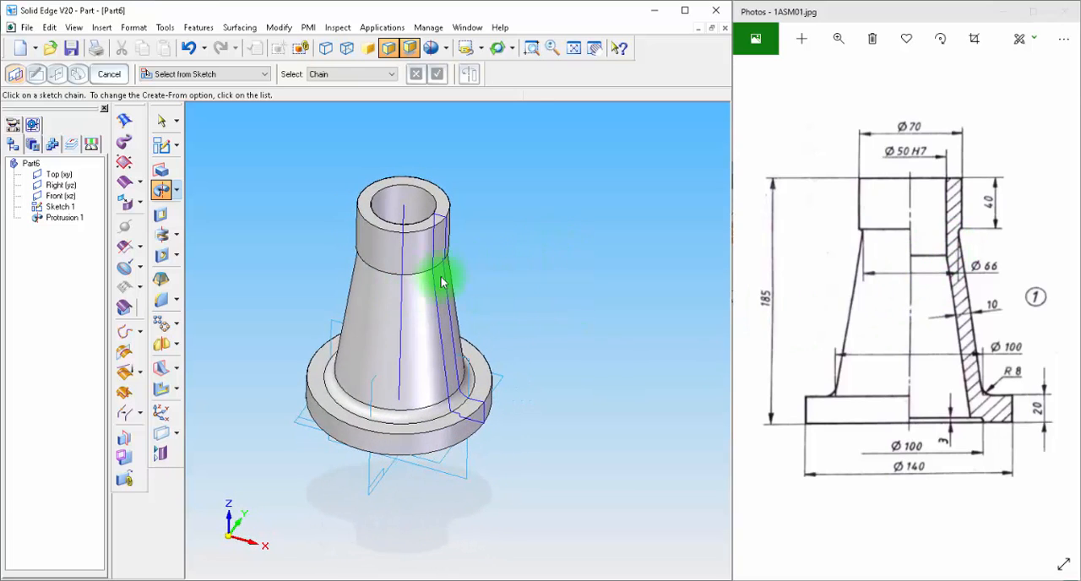
{"action": "middle_click_drag", "start_coordinate": [538, 309], "coordinate": [517, 292]}
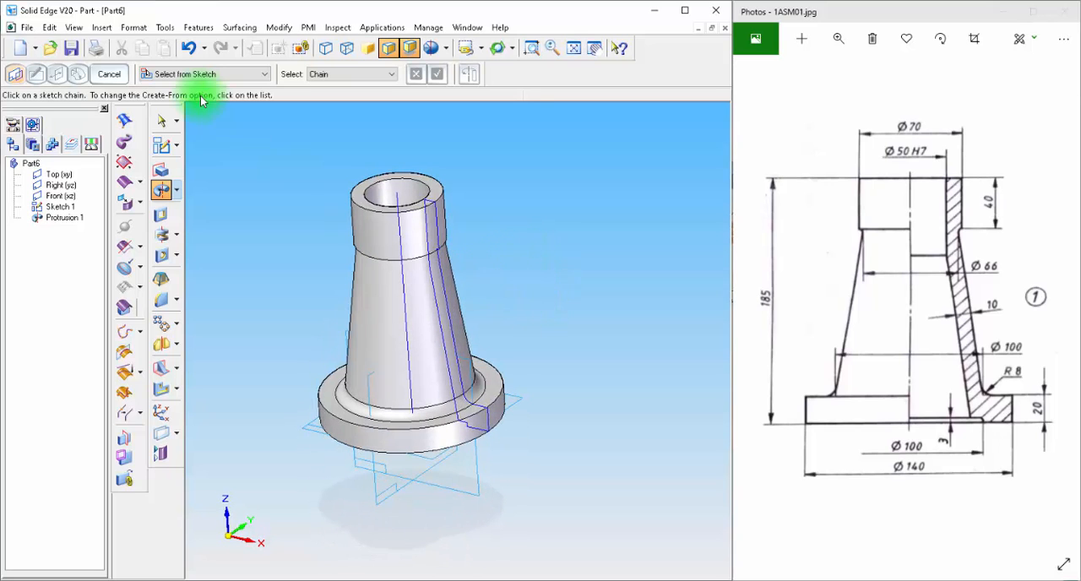
{"action": "left_click", "coordinate": [128, 27]}
{"action": "left_click", "coordinate": [139, 65]}
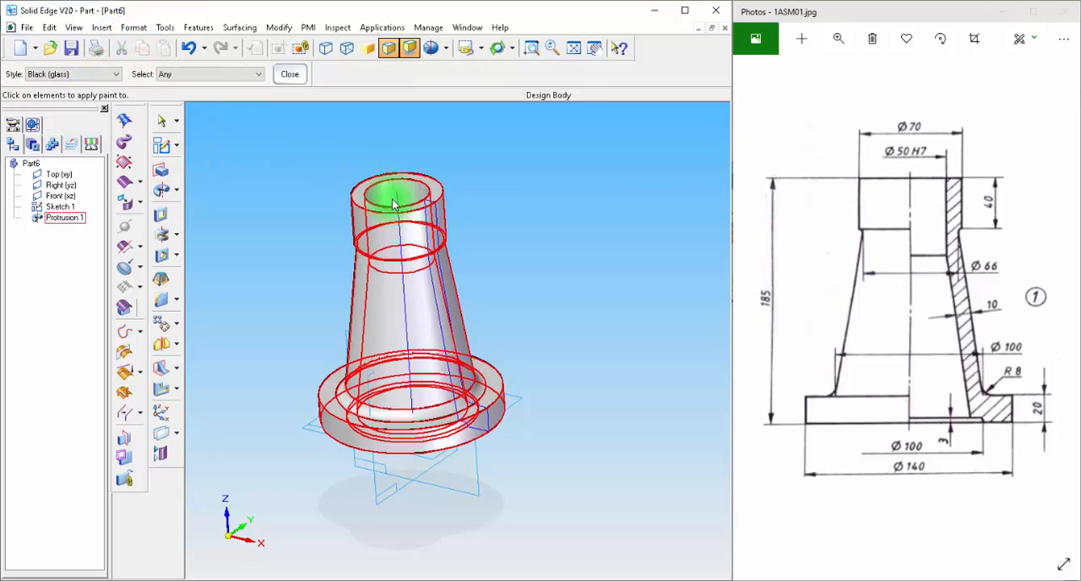
{"action": "left_click", "coordinate": [369, 216]}
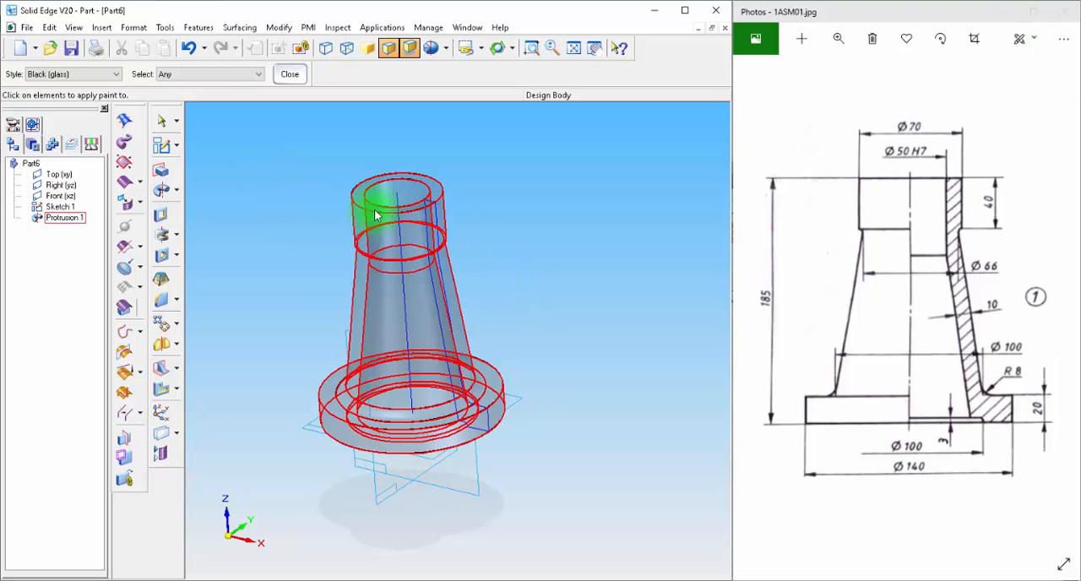
Step: Assign the material "Iron, grey cast type 20" to the model from the Material Table
{"action": "left_click", "coordinate": [165, 28]}
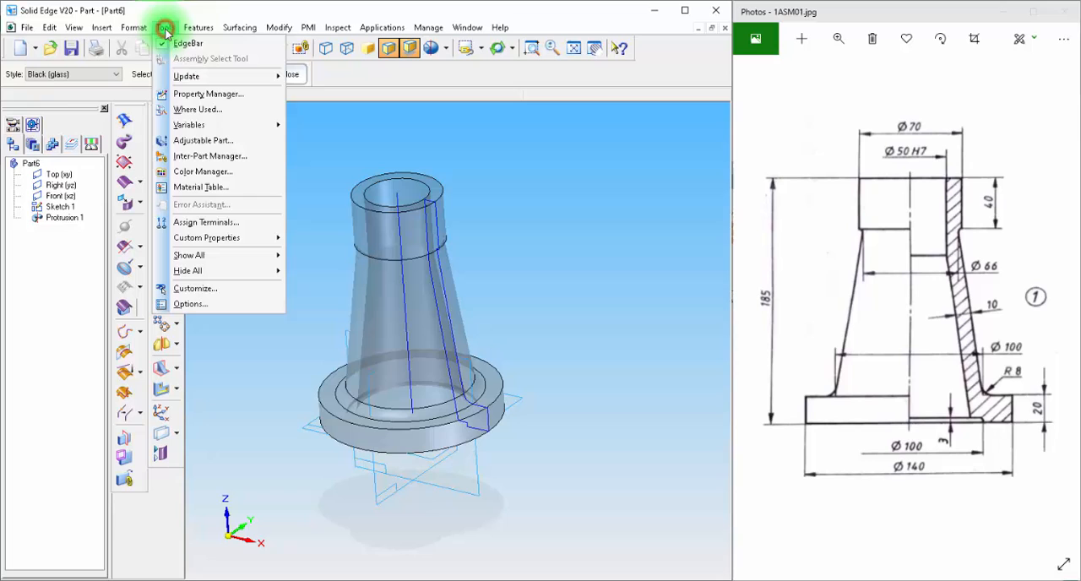
{"action": "left_click", "coordinate": [203, 186]}
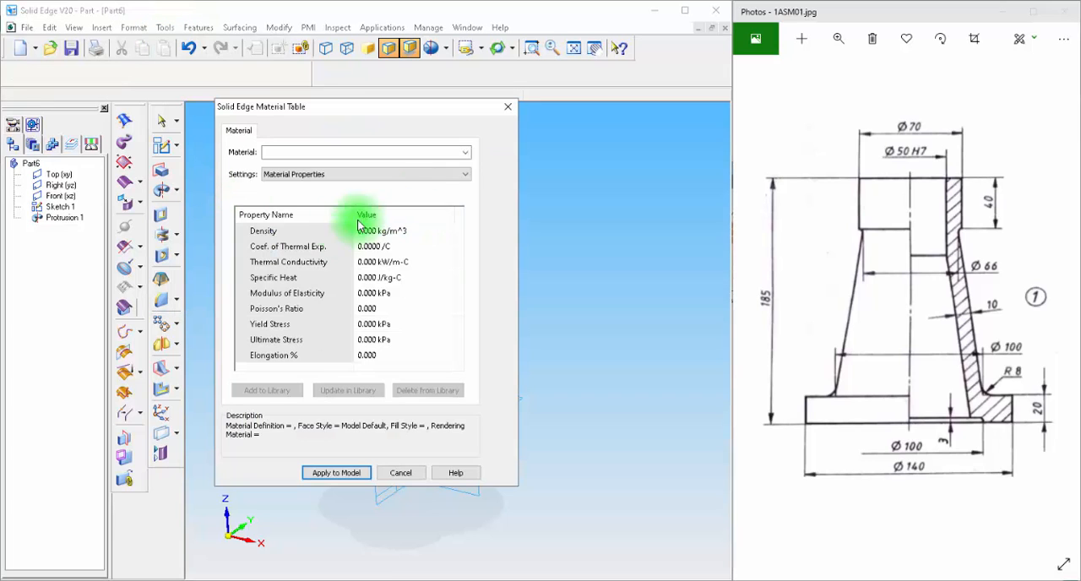
{"action": "left_click", "coordinate": [469, 152]}
{"action": "mouse_move", "coordinate": [465, 174]}
{"action": "left_mouse_down"}
{"action": "mouse_move", "coordinate": [463, 312]}
{"action": "mouse_move", "coordinate": [460, 161]}
{"action": "left_mouse_up"}
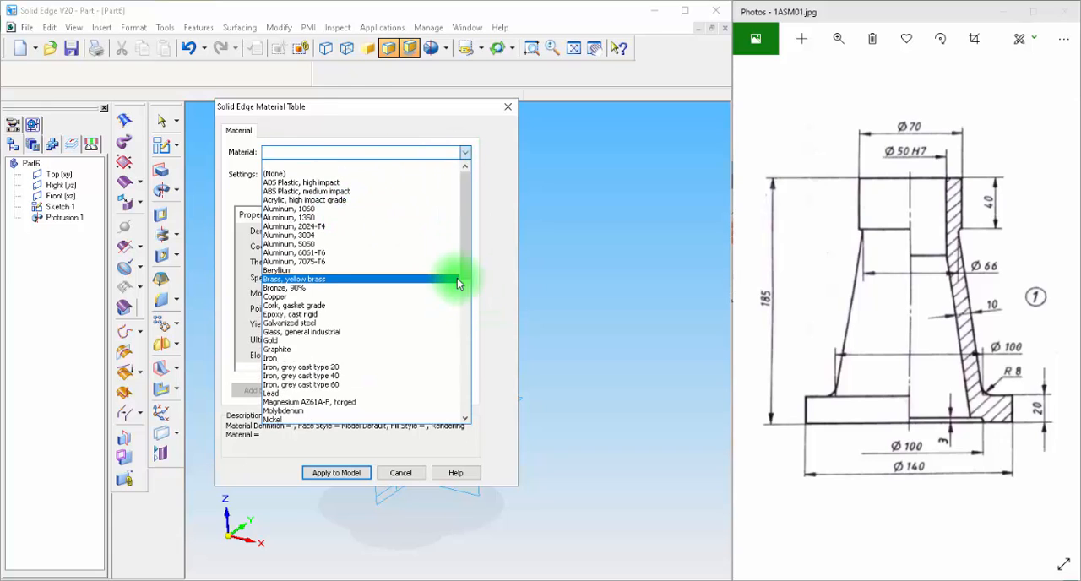
{"action": "left_click", "coordinate": [297, 368]}
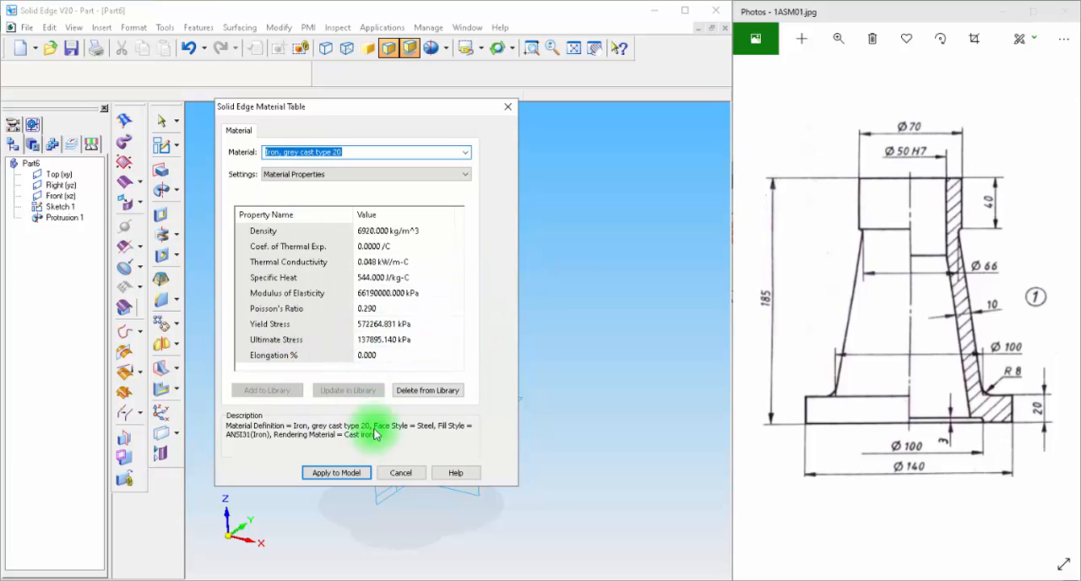
{"action": "left_click", "coordinate": [342, 470]}
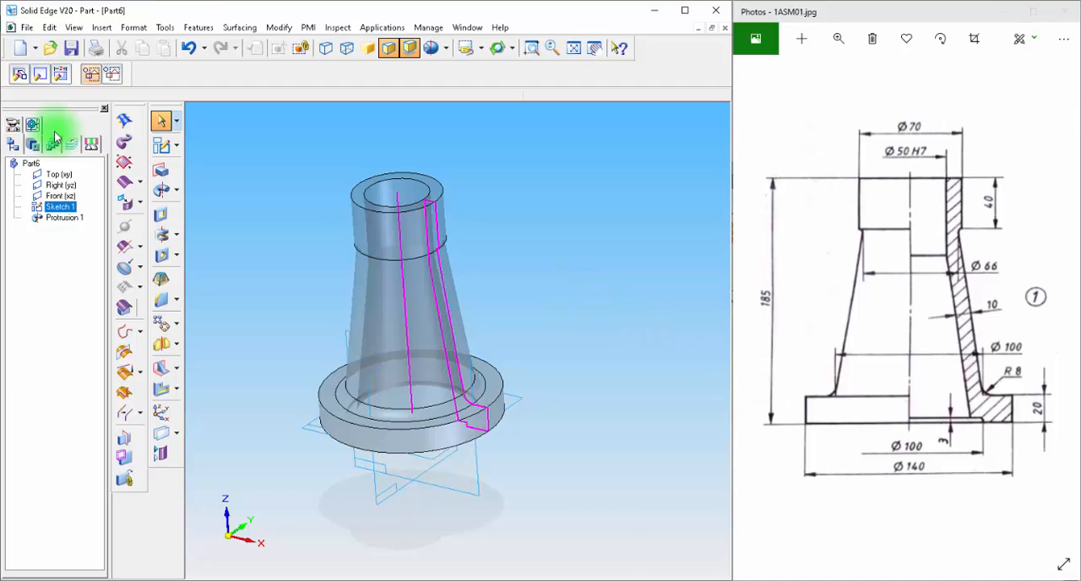
Step: Start saving the part, accept its file properties, and create a new folder named Screw Jack on the Desktop
{"action": "left_click", "coordinate": [25, 27]}
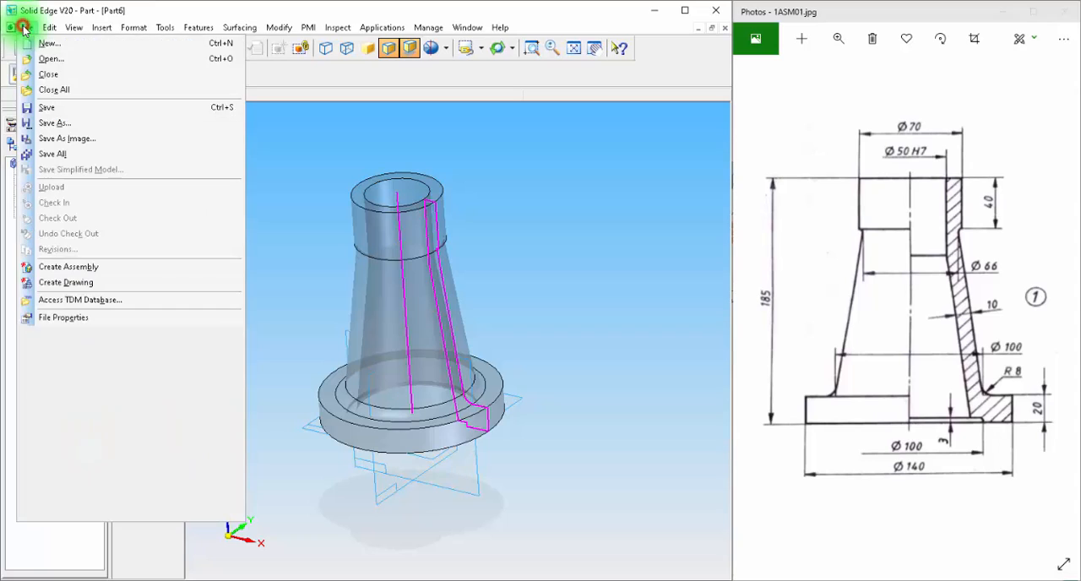
{"action": "left_click", "coordinate": [46, 107]}
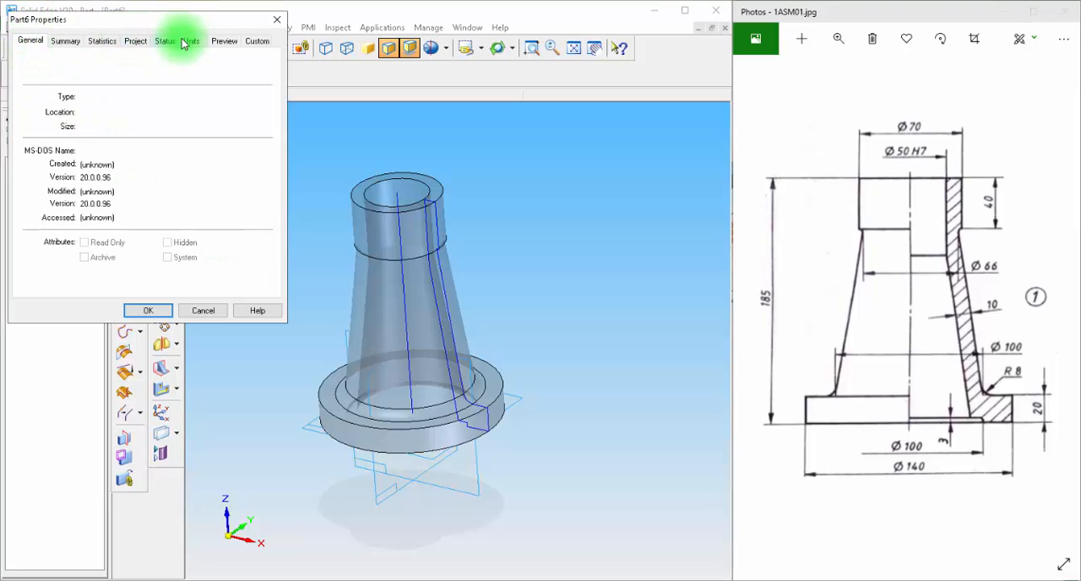
{"action": "left_click", "coordinate": [139, 310]}
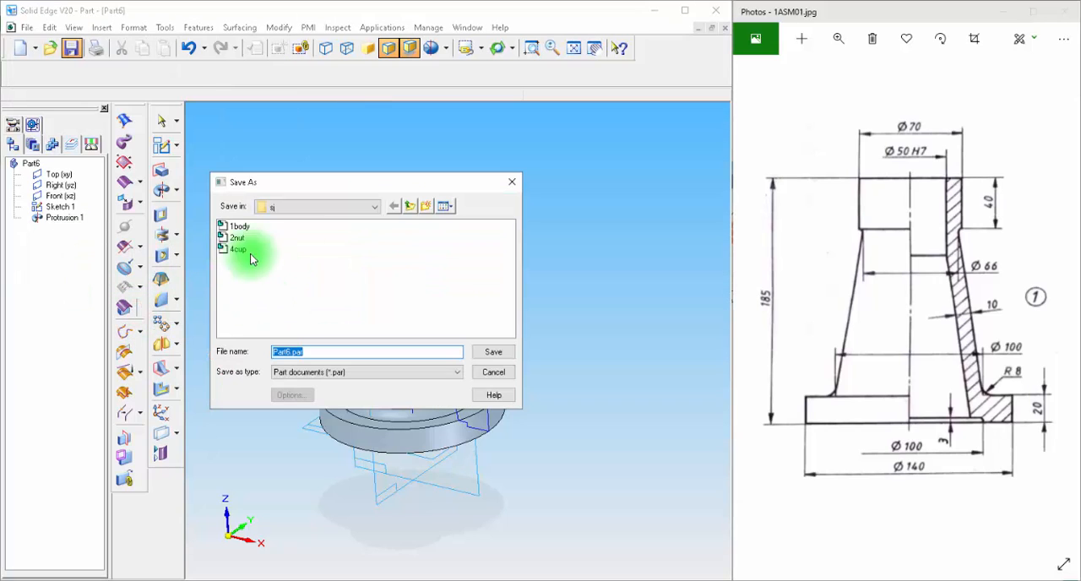
{"action": "left_click", "coordinate": [411, 206]}
{"action": "left_click", "coordinate": [411, 206]}
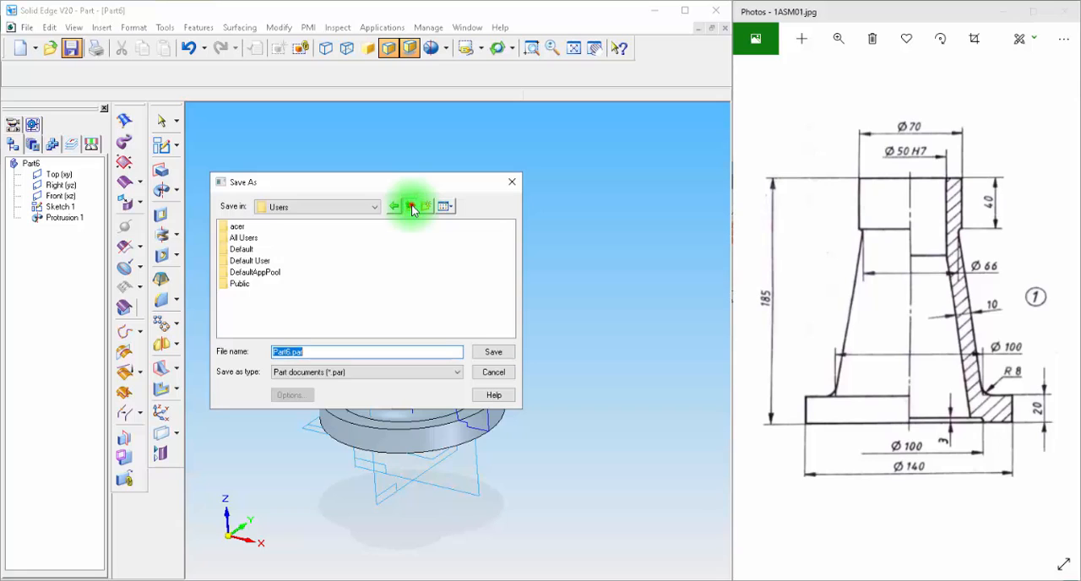
{"action": "left_click", "coordinate": [411, 207]}
{"action": "left_click", "coordinate": [412, 206]}
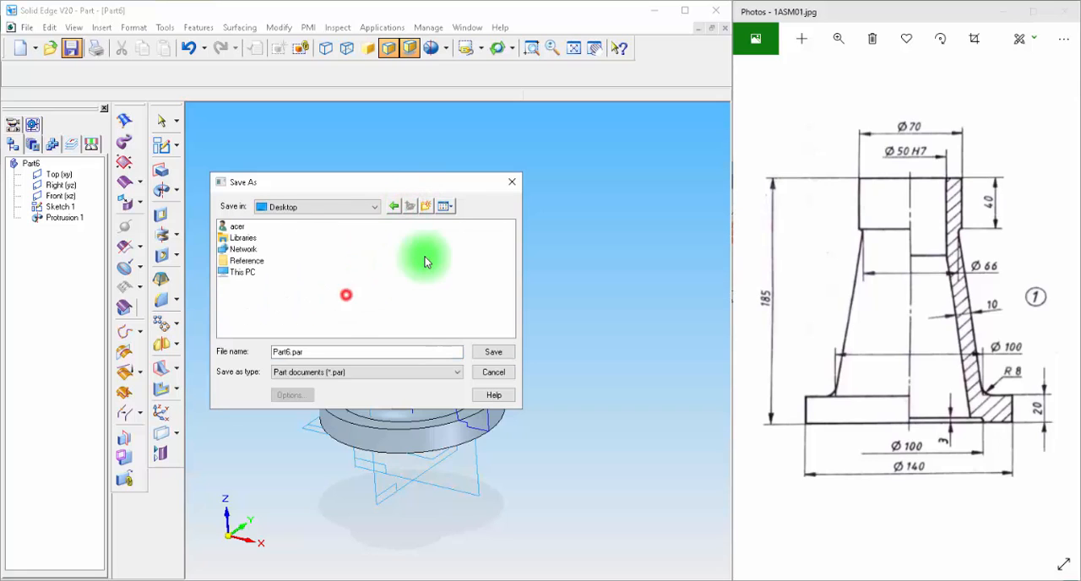
{"action": "left_click", "coordinate": [426, 206]}
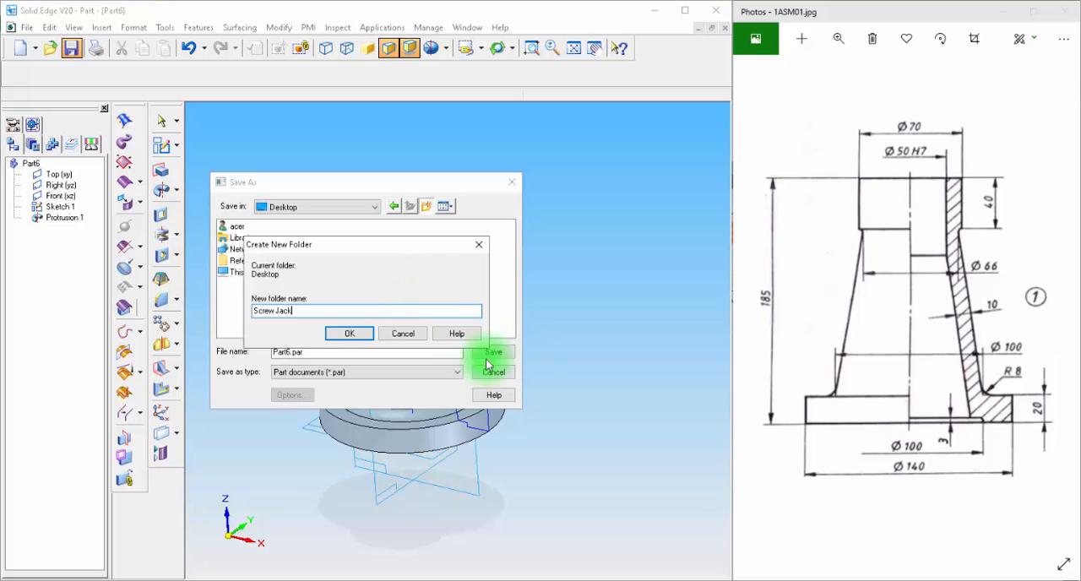
{"action": "left_click", "coordinate": [349, 333]}
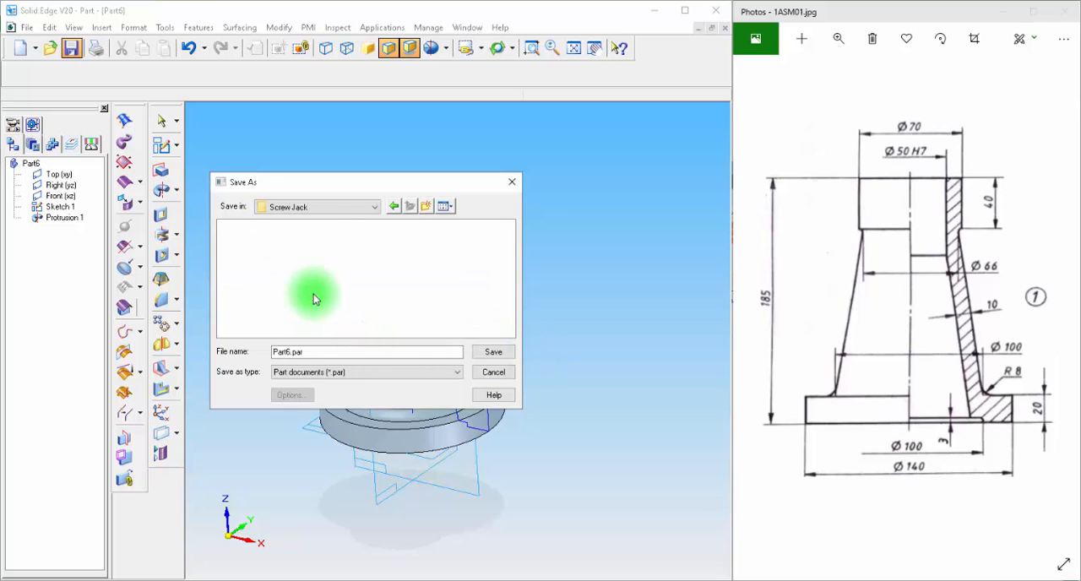
Step: Name the part file 1body and save it in the Screw Jack folder
{"action": "double_click", "coordinate": [314, 352]}
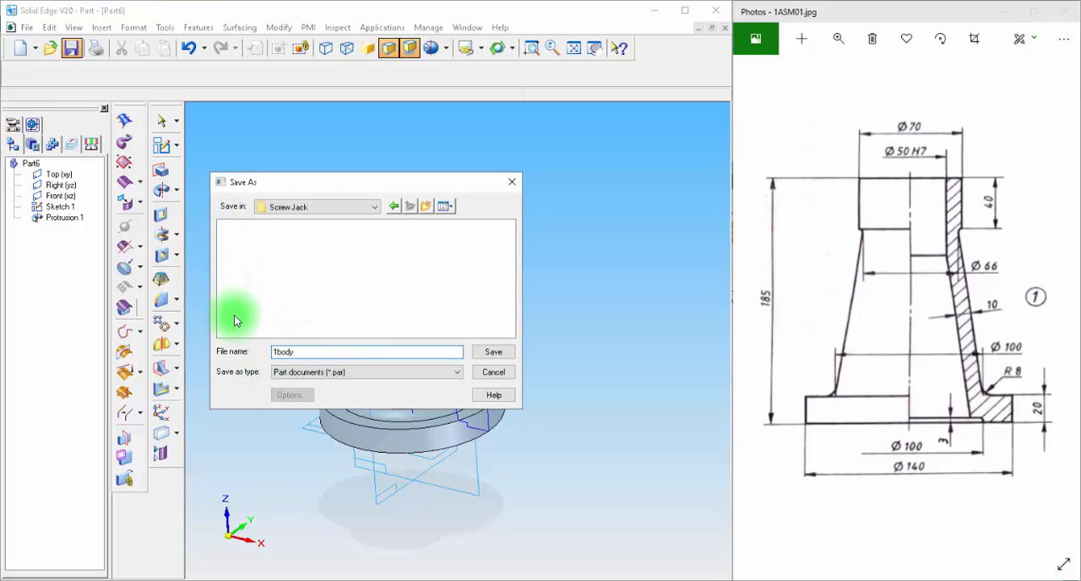
{"action": "double_click", "coordinate": [280, 353]}
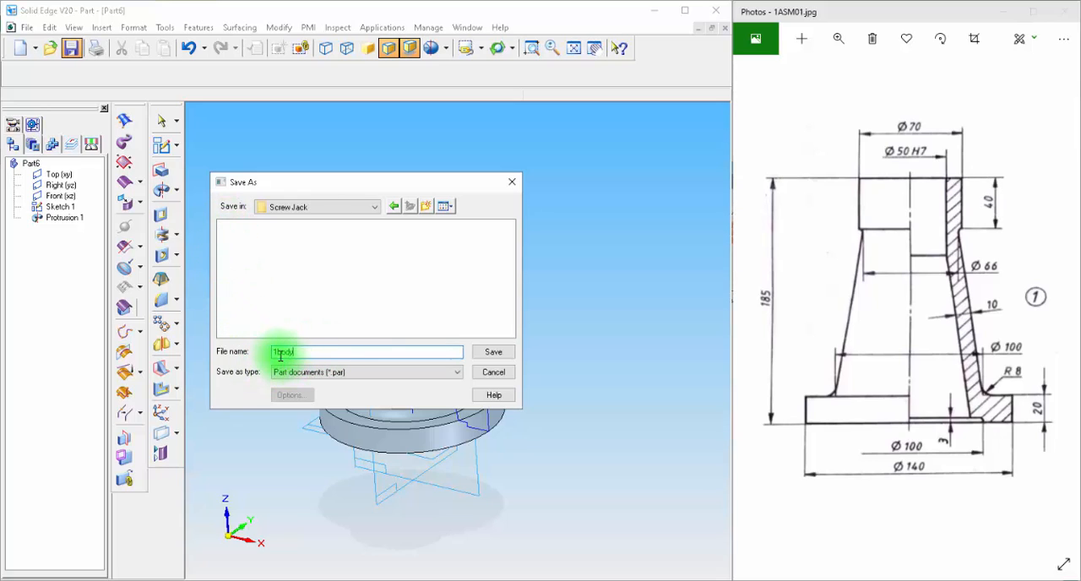
{"action": "left_click", "coordinate": [492, 352]}
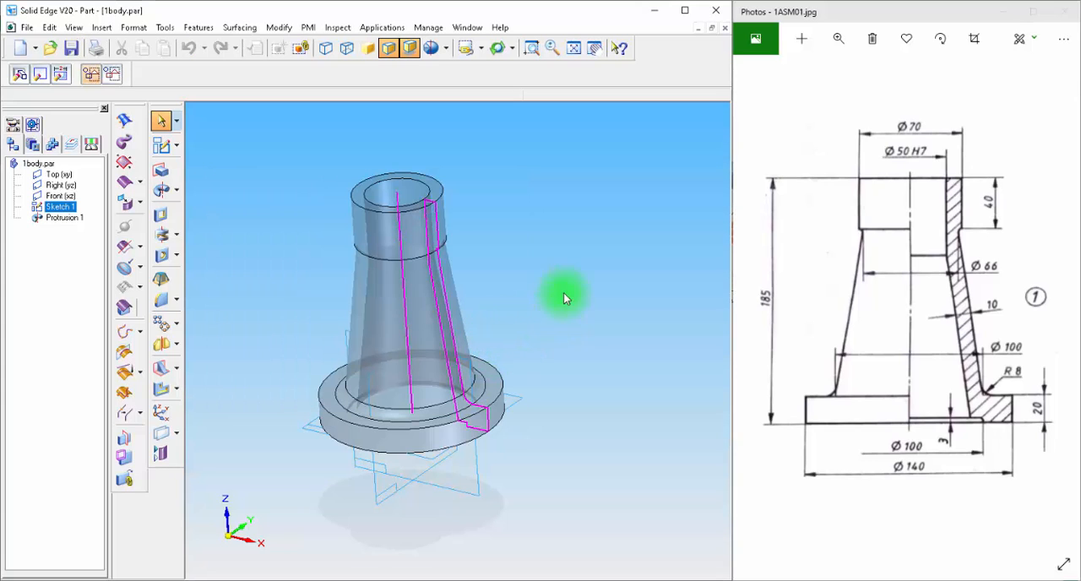